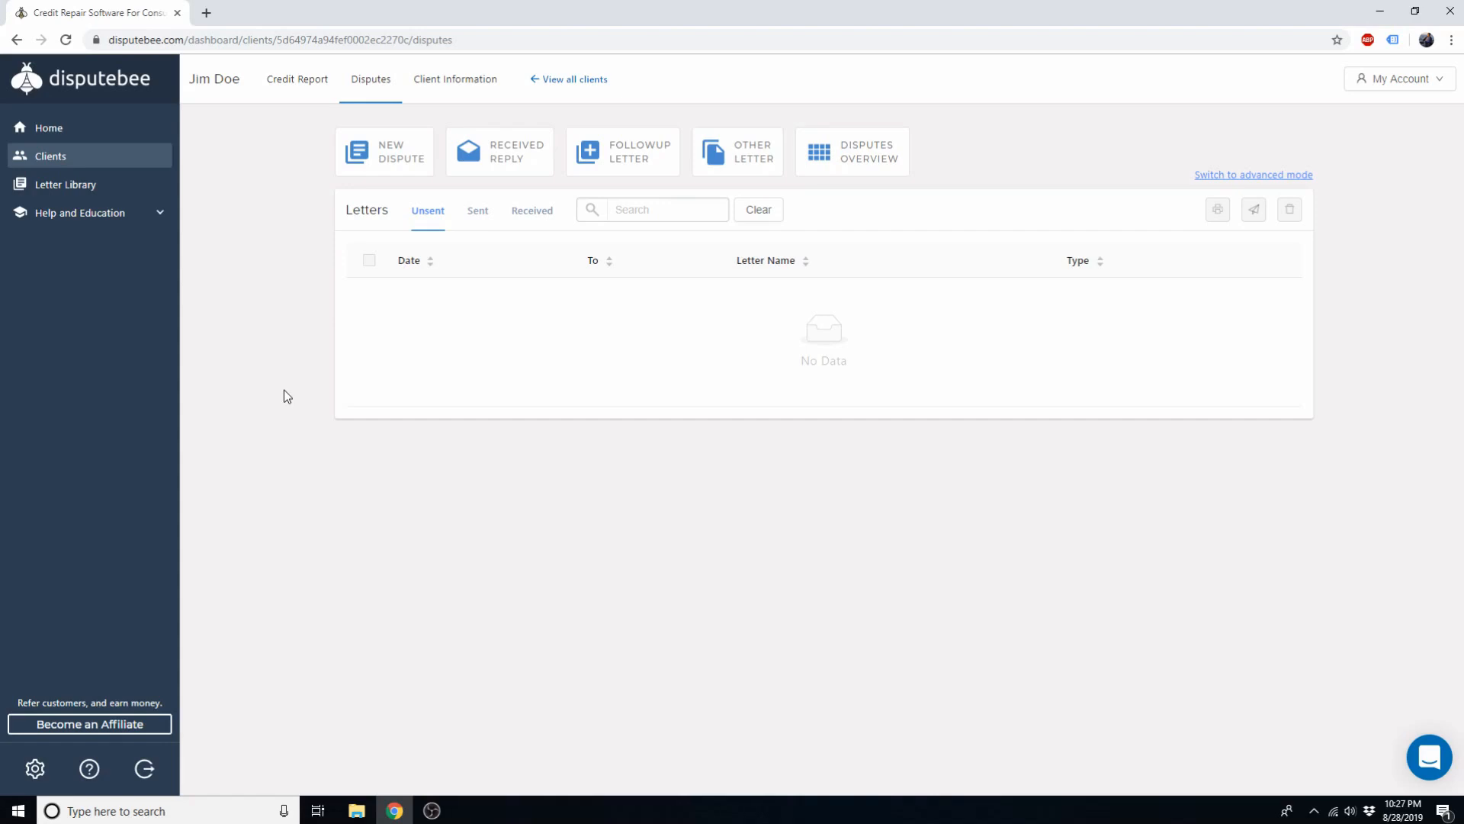
Create a collections dispute for the I C SYSTEM (Original Creditor: 11 AT T) account with TransUnion and Equifax, using the reason Unverified account
{"action": "left_click", "coordinate": [380, 163]}
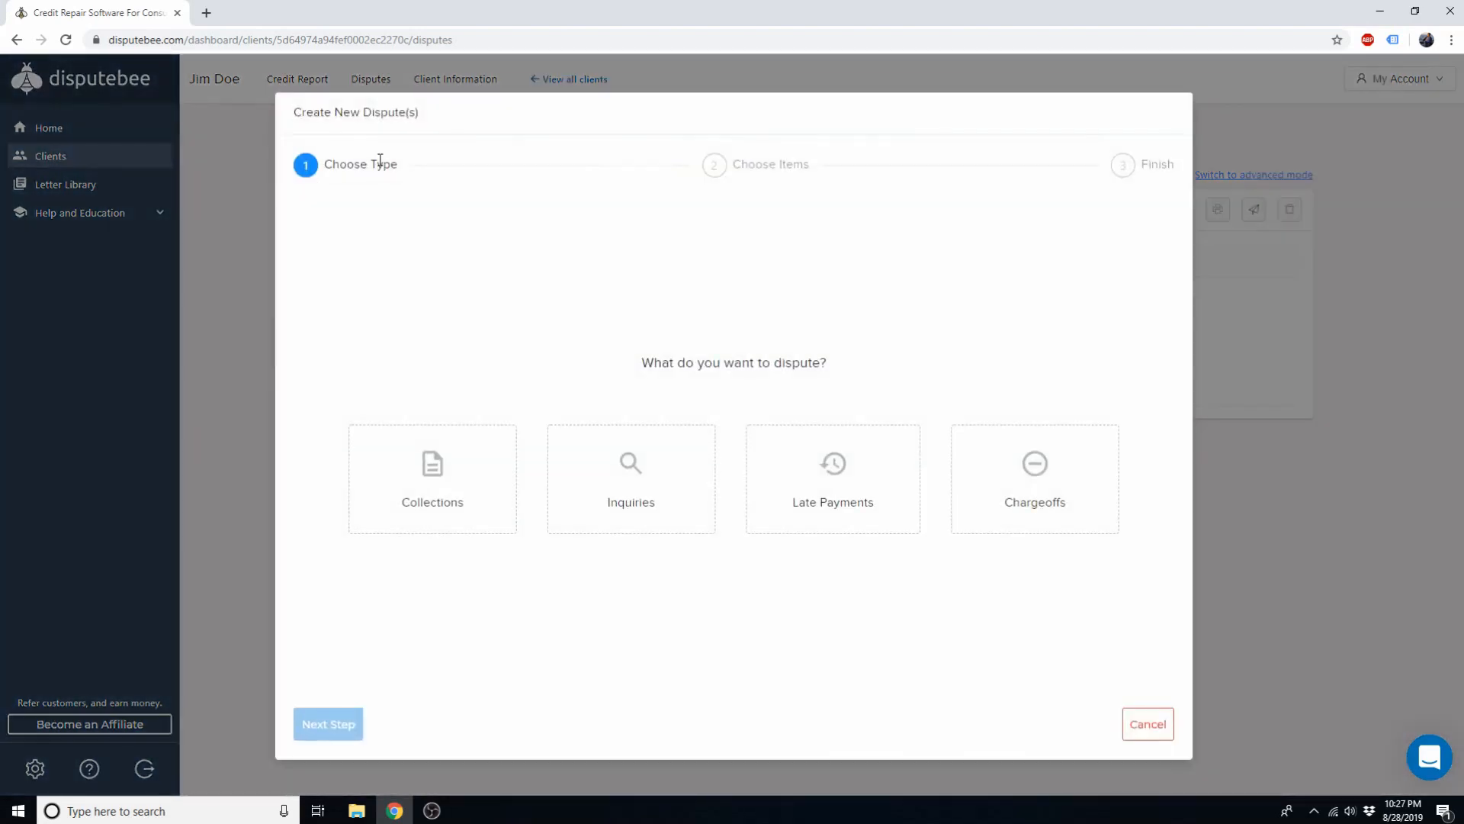
{"action": "left_click", "coordinate": [429, 476]}
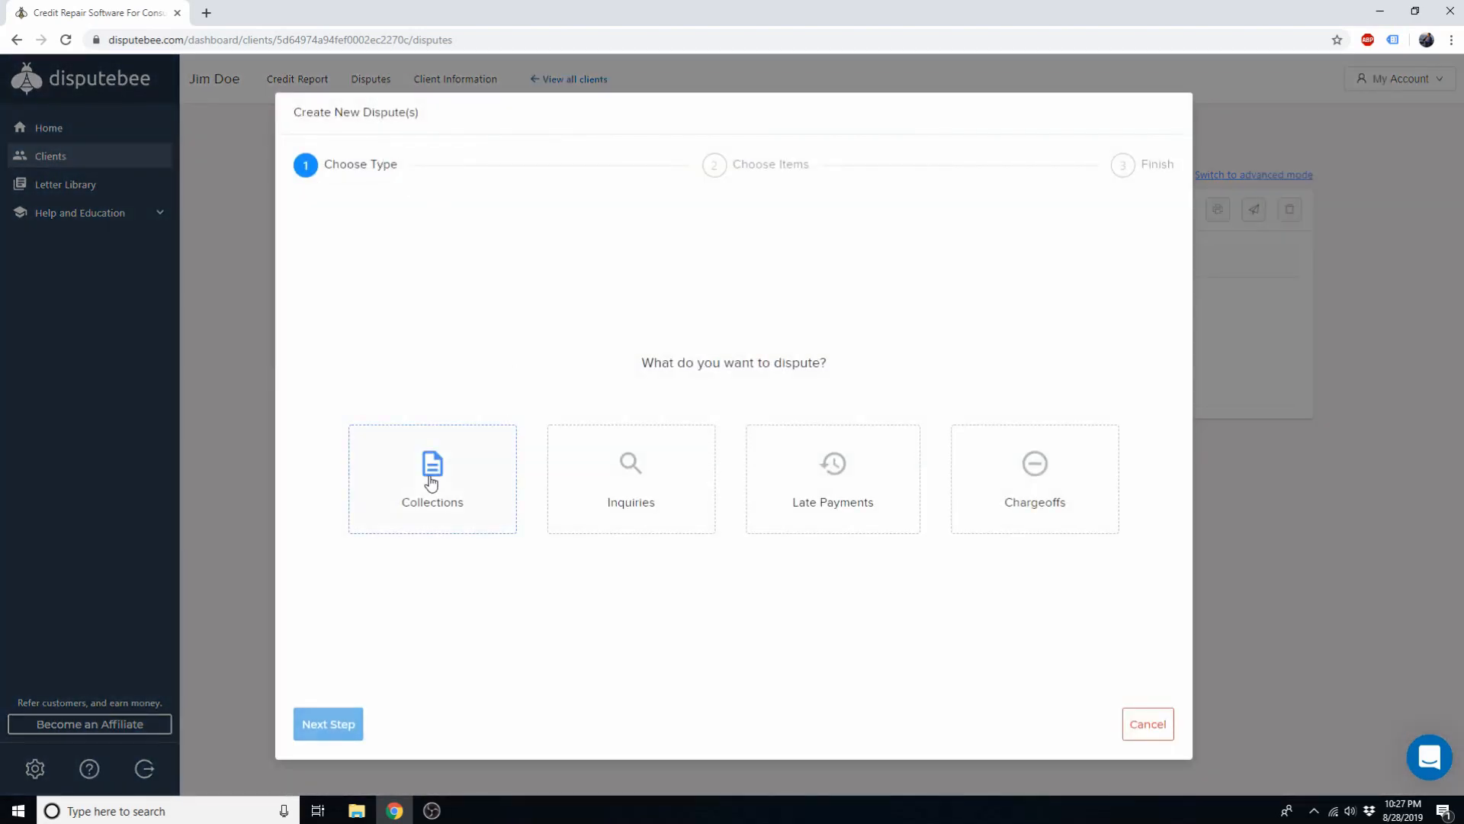
{"action": "left_click", "coordinate": [327, 724]}
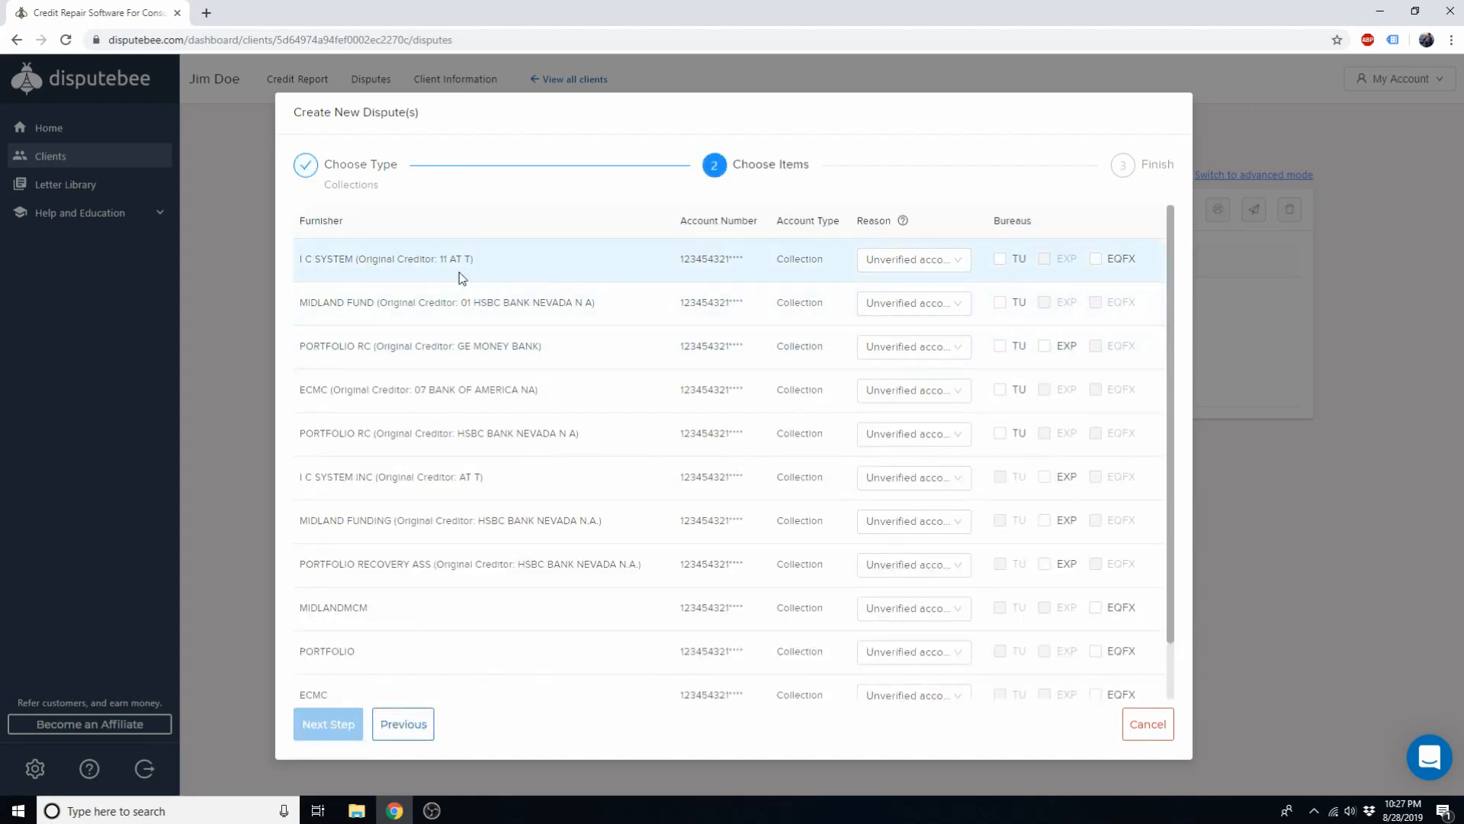
{"action": "left_click", "coordinate": [614, 266]}
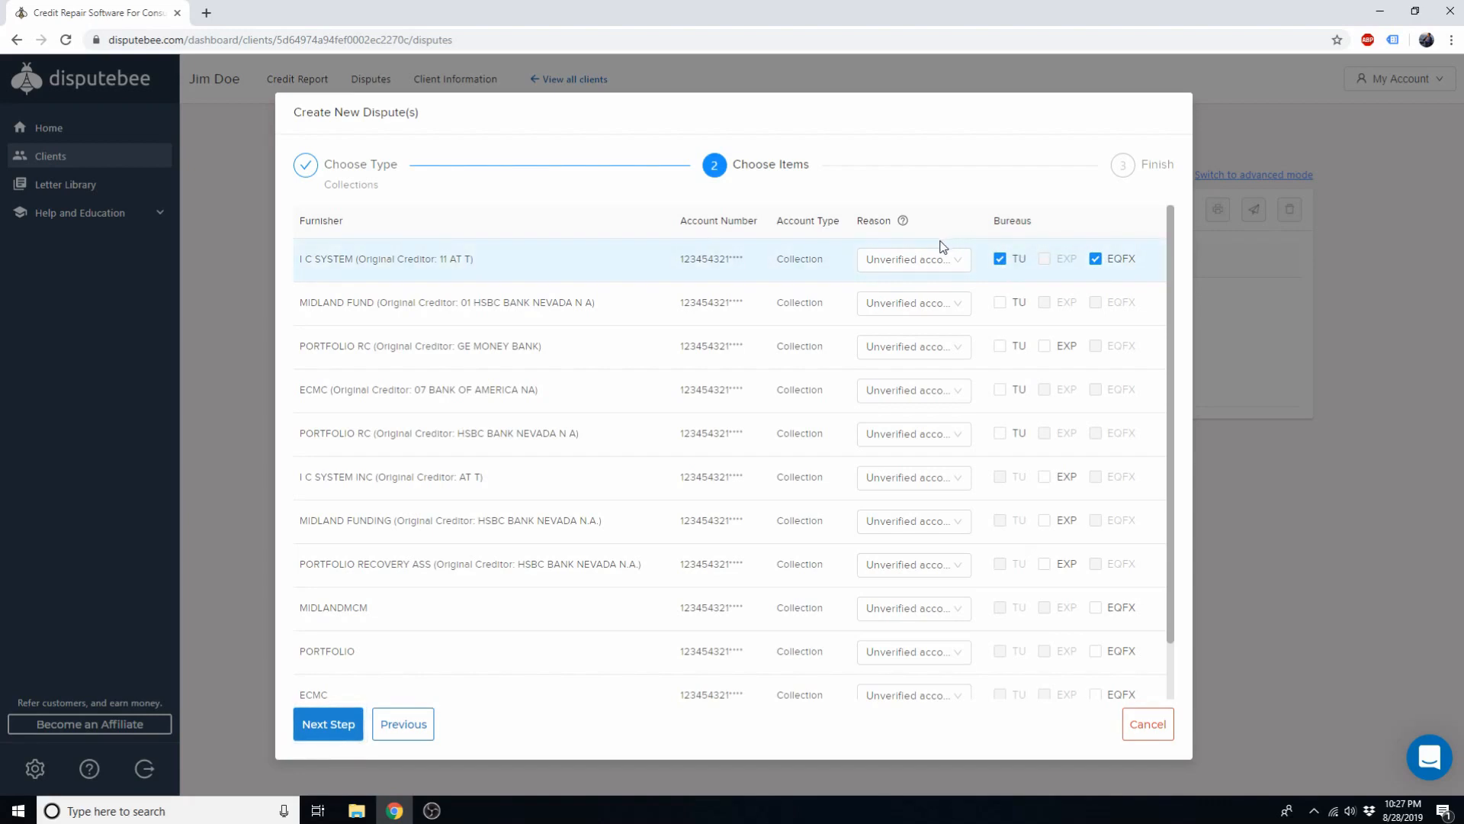
{"action": "left_click", "coordinate": [924, 261]}
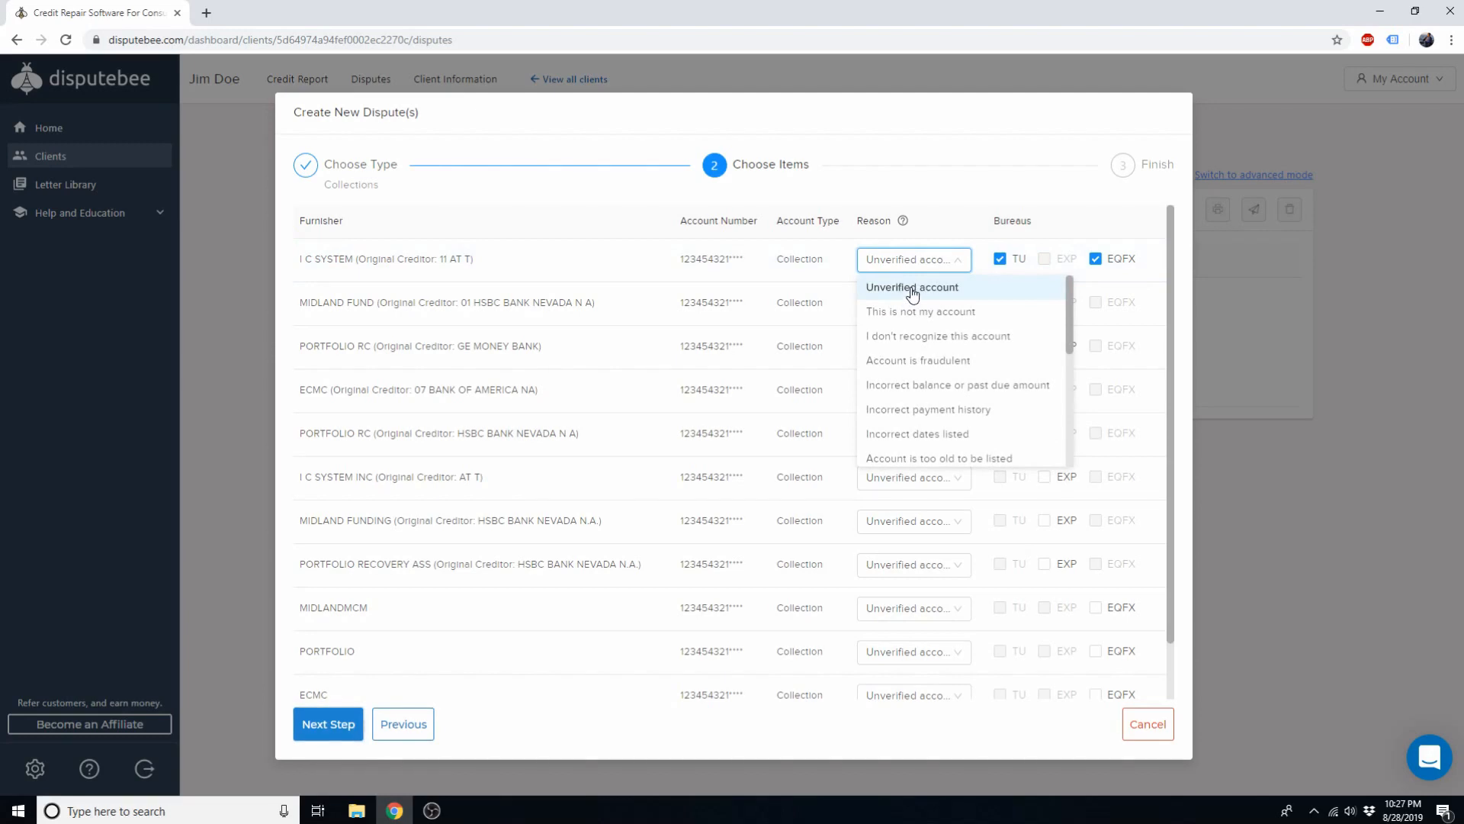
{"action": "left_click", "coordinate": [904, 292]}
{"action": "left_click", "coordinate": [344, 725]}
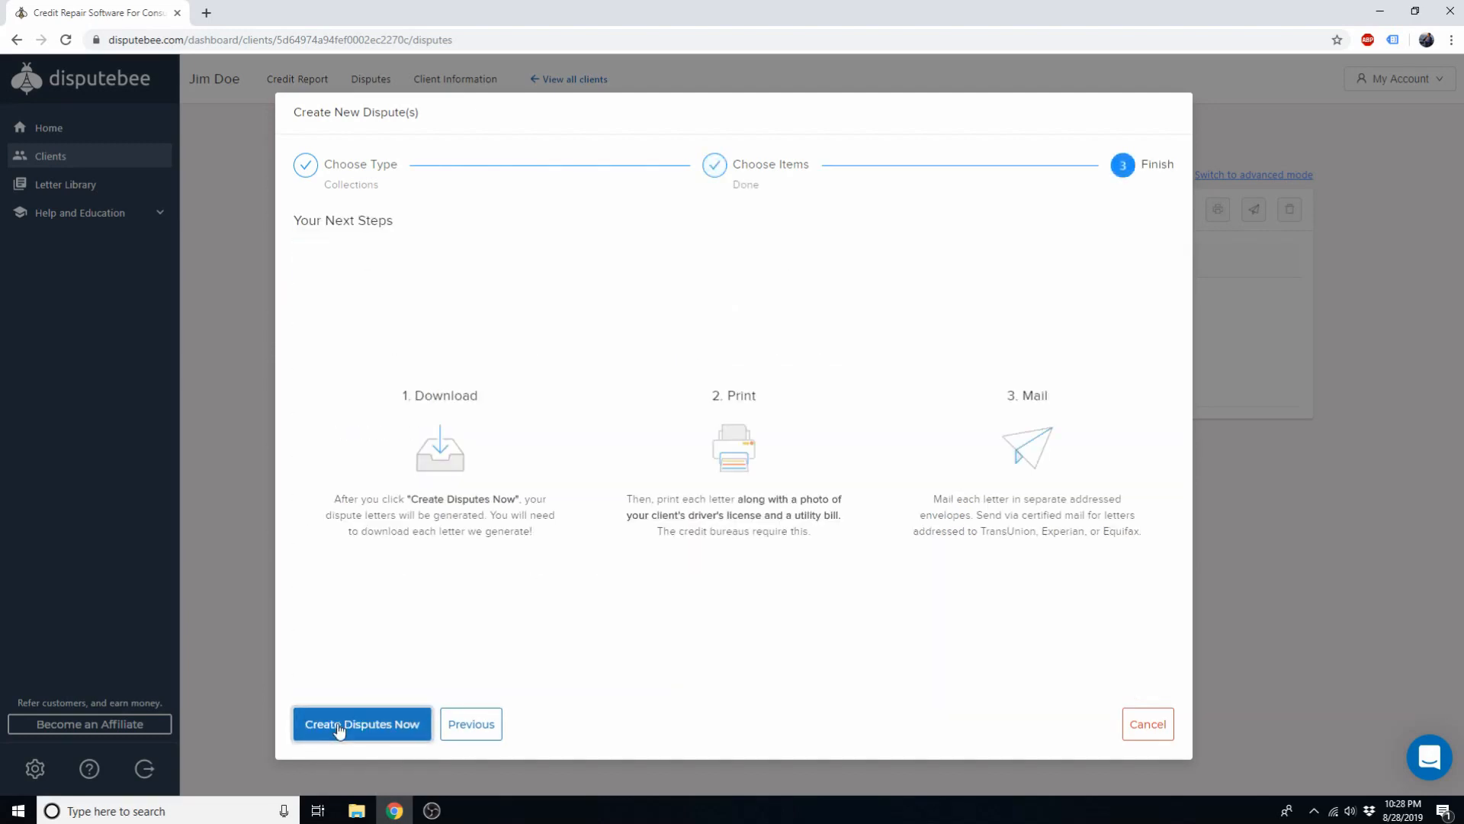
{"action": "left_click", "coordinate": [377, 723]}
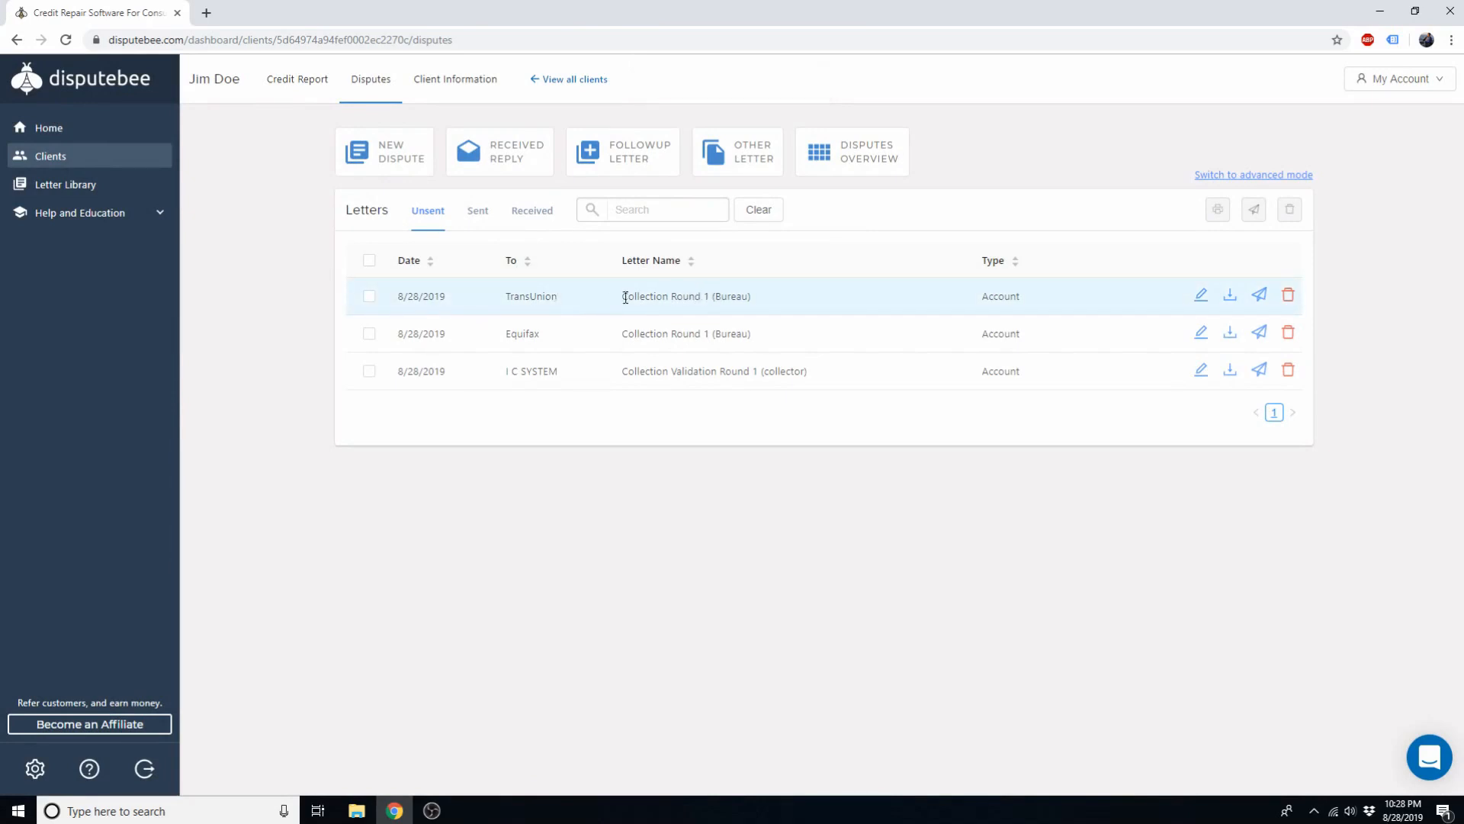
Review the recipients and letter names of the newly generated unsent dispute letters
{"action": "double_click", "coordinate": [527, 296]}
{"action": "left_click", "coordinate": [533, 333]}
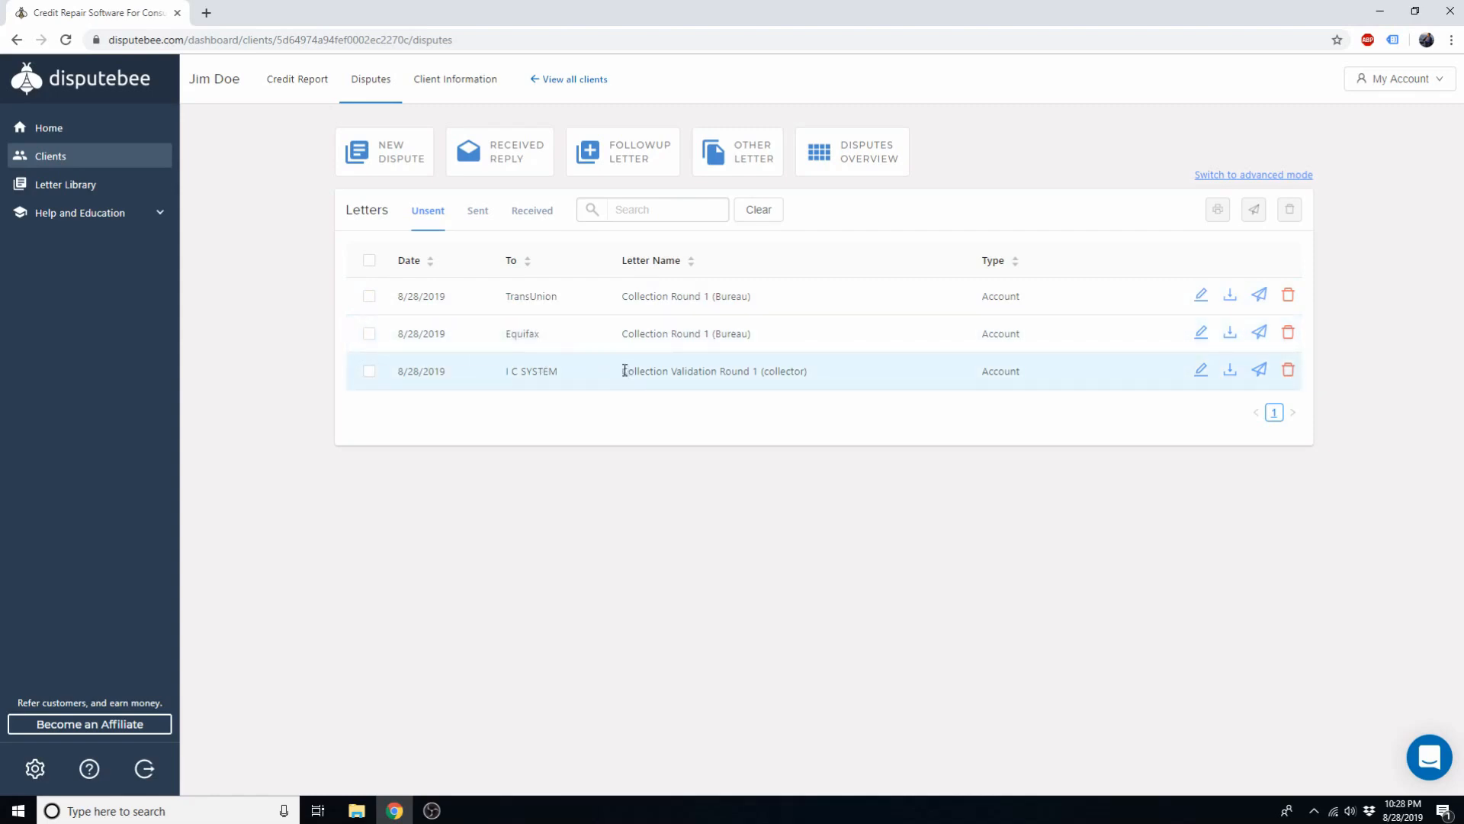
{"action": "left_click_drag", "start_coordinate": [625, 371], "coordinate": [803, 374]}
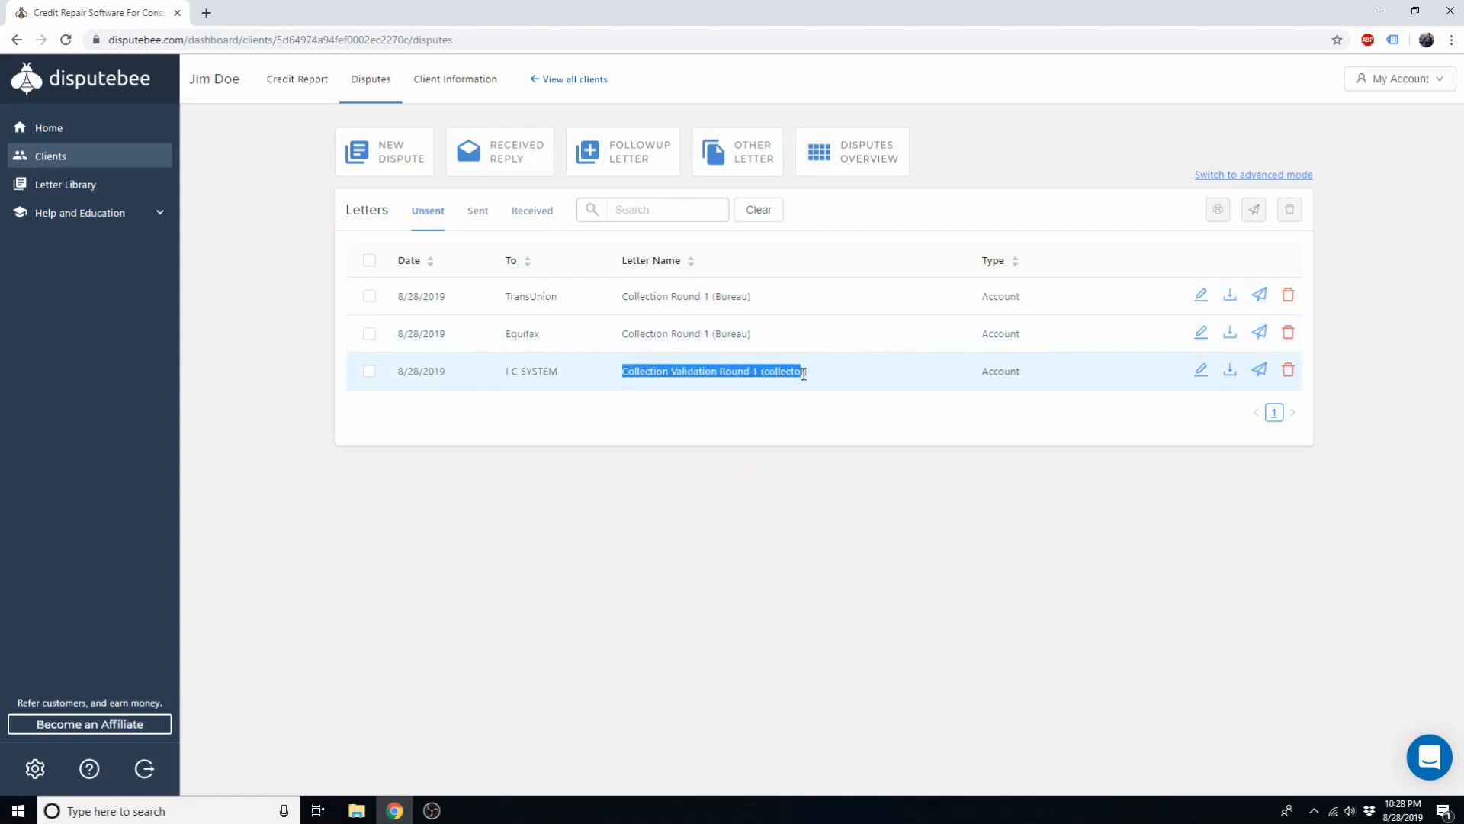
{"action": "left_click", "coordinate": [579, 377]}
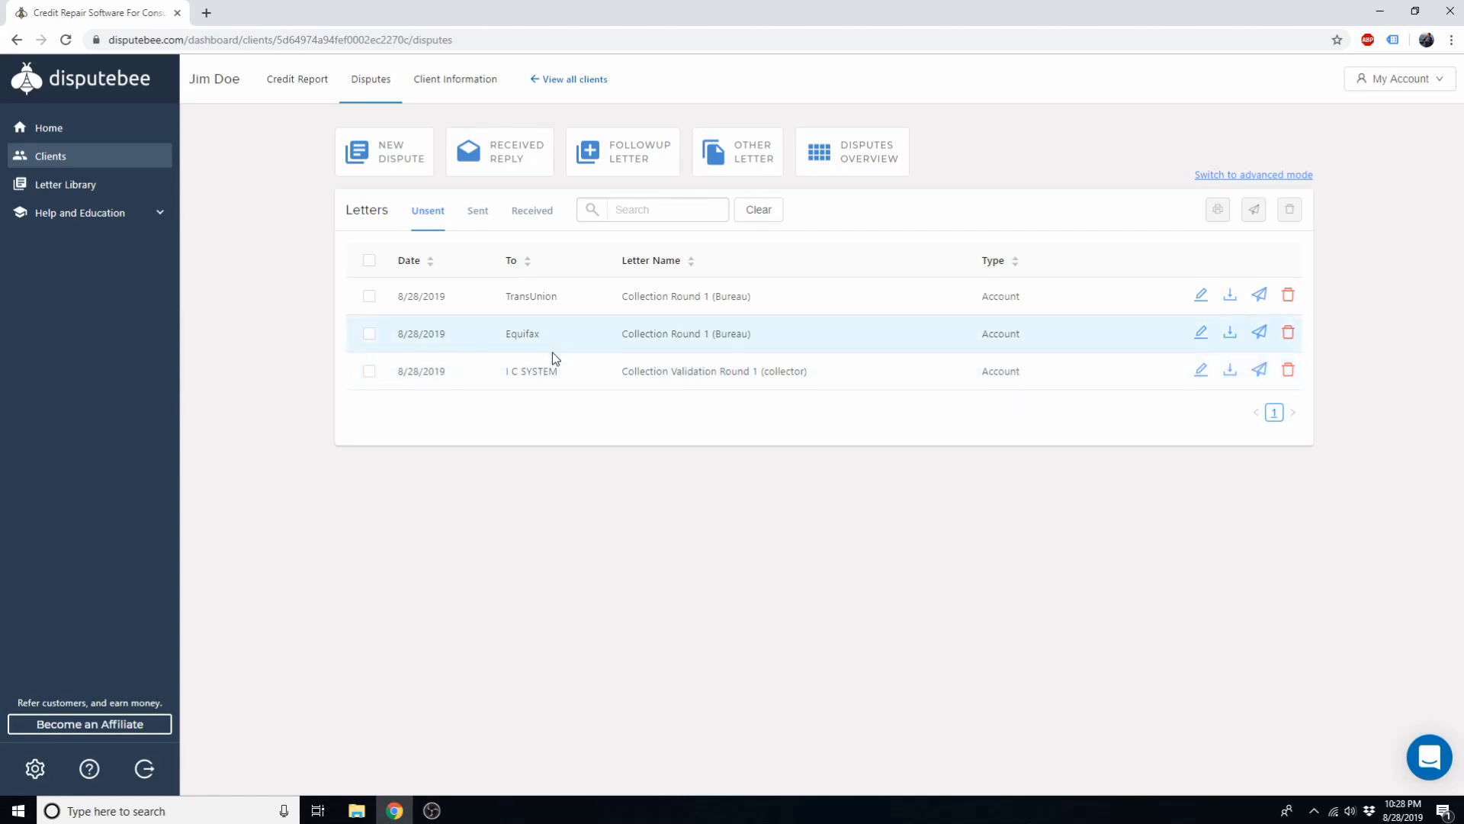
{"action": "left_click", "coordinate": [419, 159]}
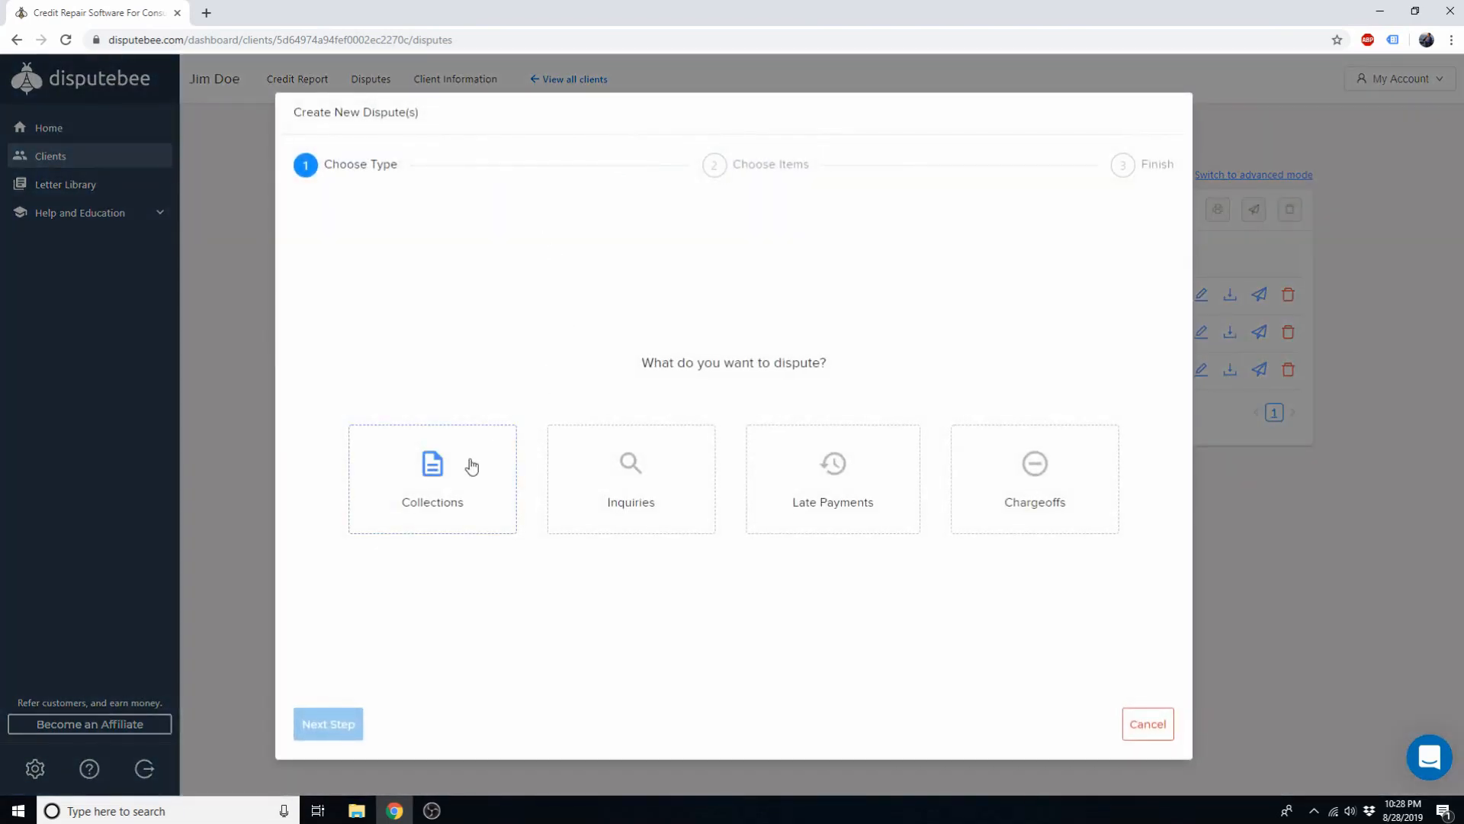
{"action": "left_click", "coordinate": [466, 465]}
{"action": "left_click", "coordinate": [353, 724]}
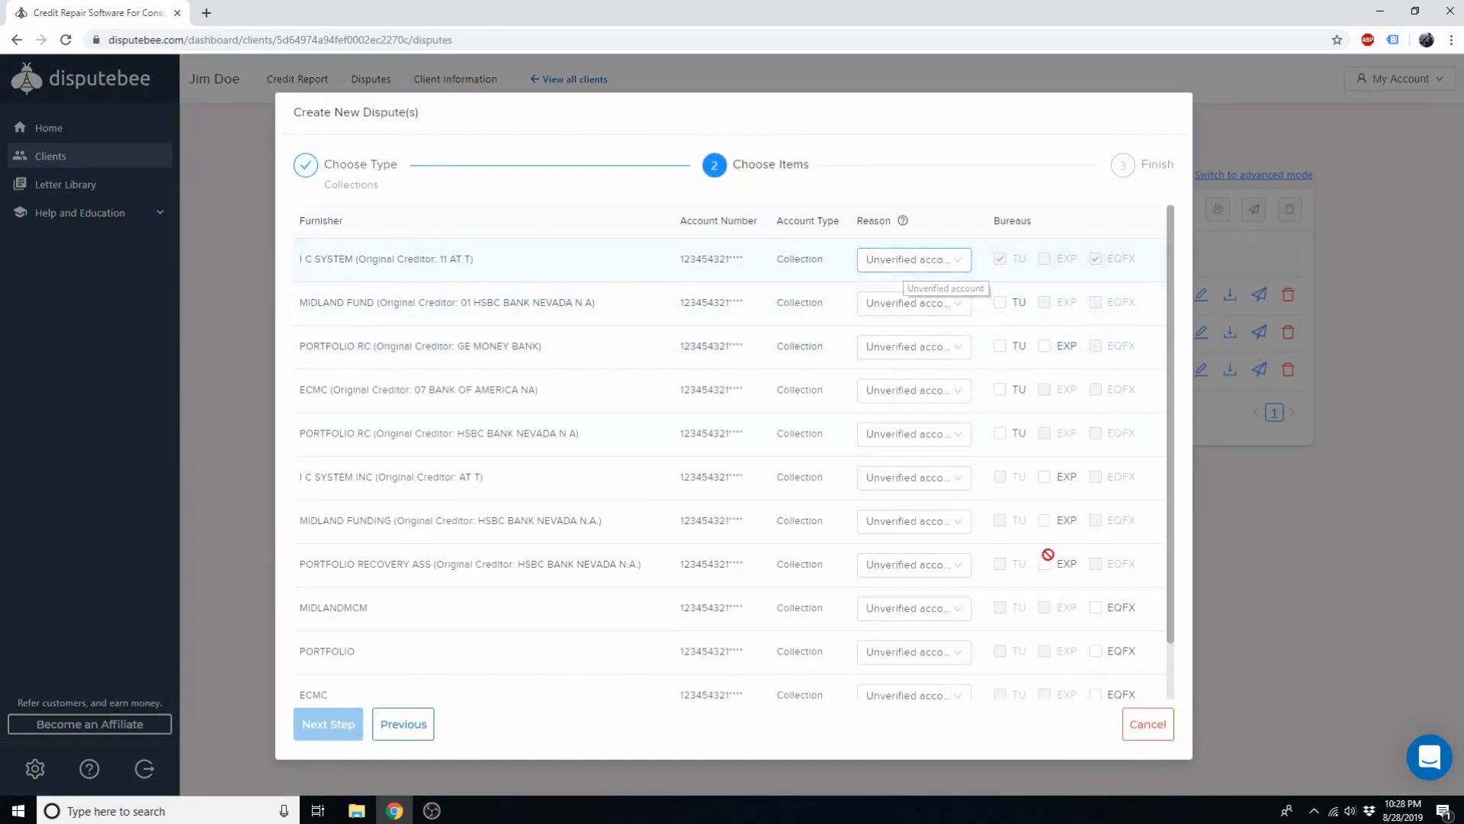
{"action": "left_click", "coordinate": [1151, 728]}
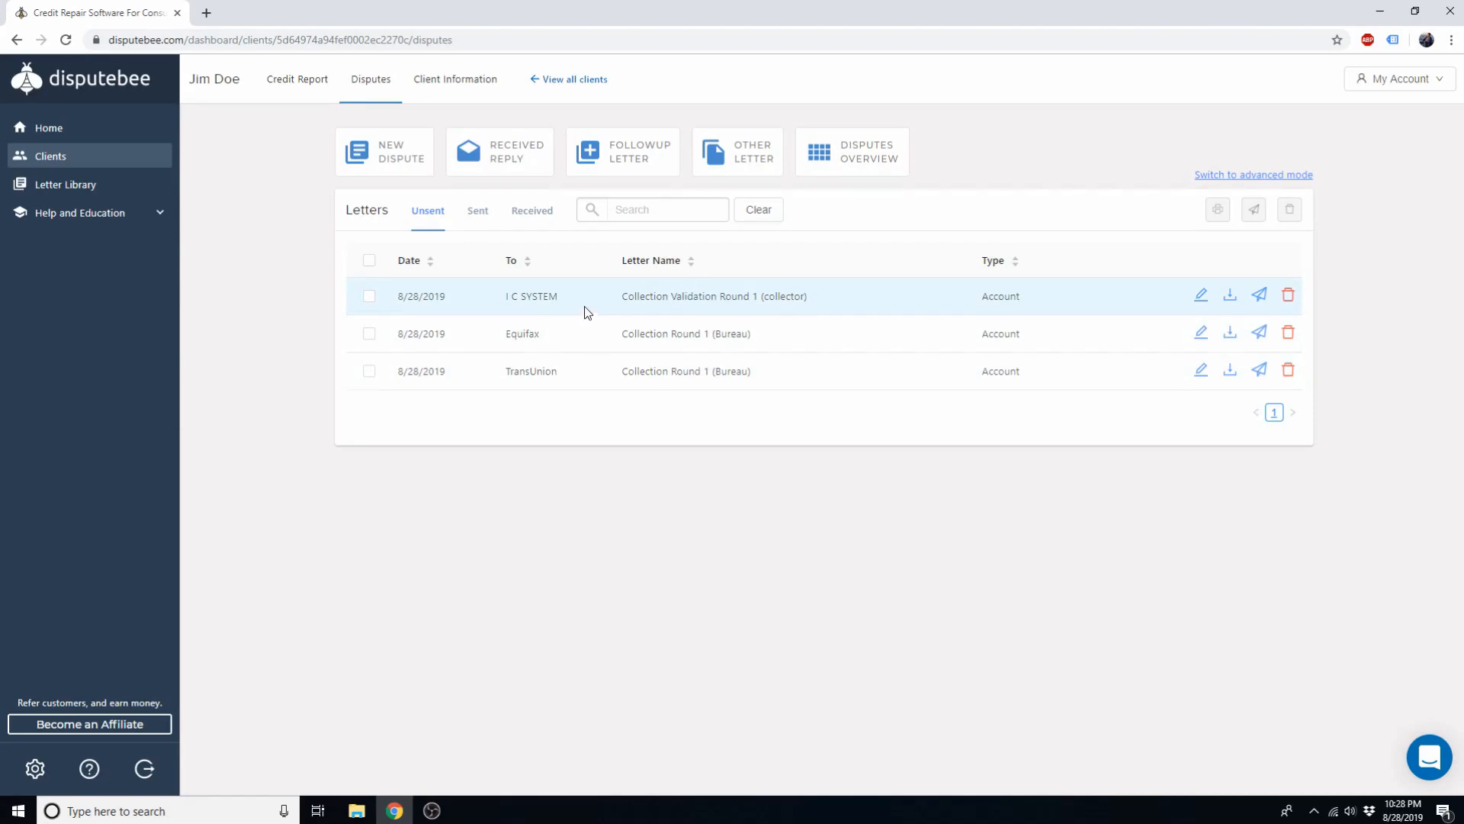
Delete all of the client's unsent dispute letters
{"action": "left_click", "coordinate": [369, 260]}
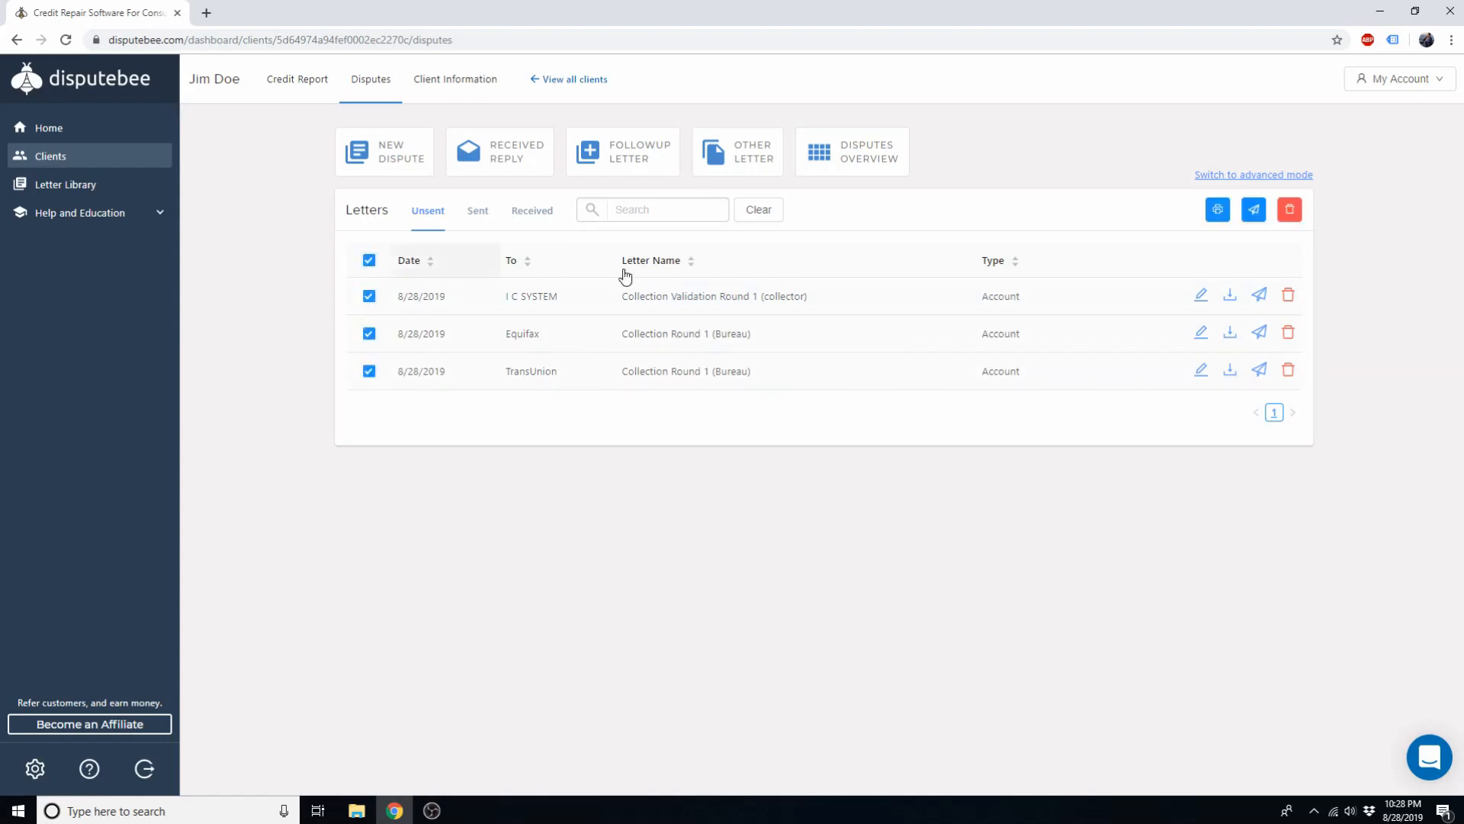
{"action": "left_click", "coordinate": [1289, 209]}
{"action": "left_click", "coordinate": [827, 241]}
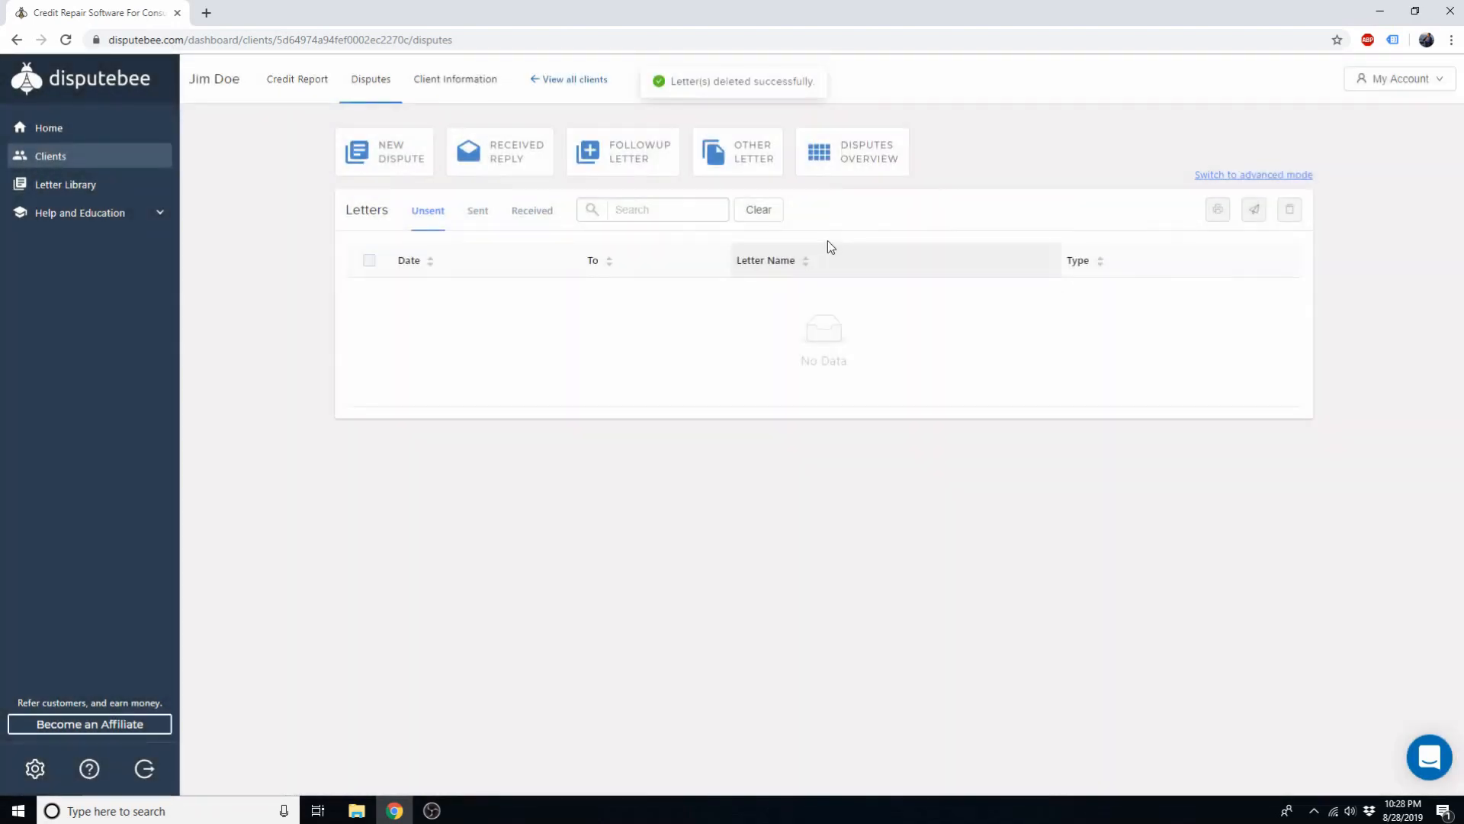
Read through the default Collection Round 1 (Bureau) template in the Letter Library and close it
{"action": "left_click", "coordinate": [102, 189]}
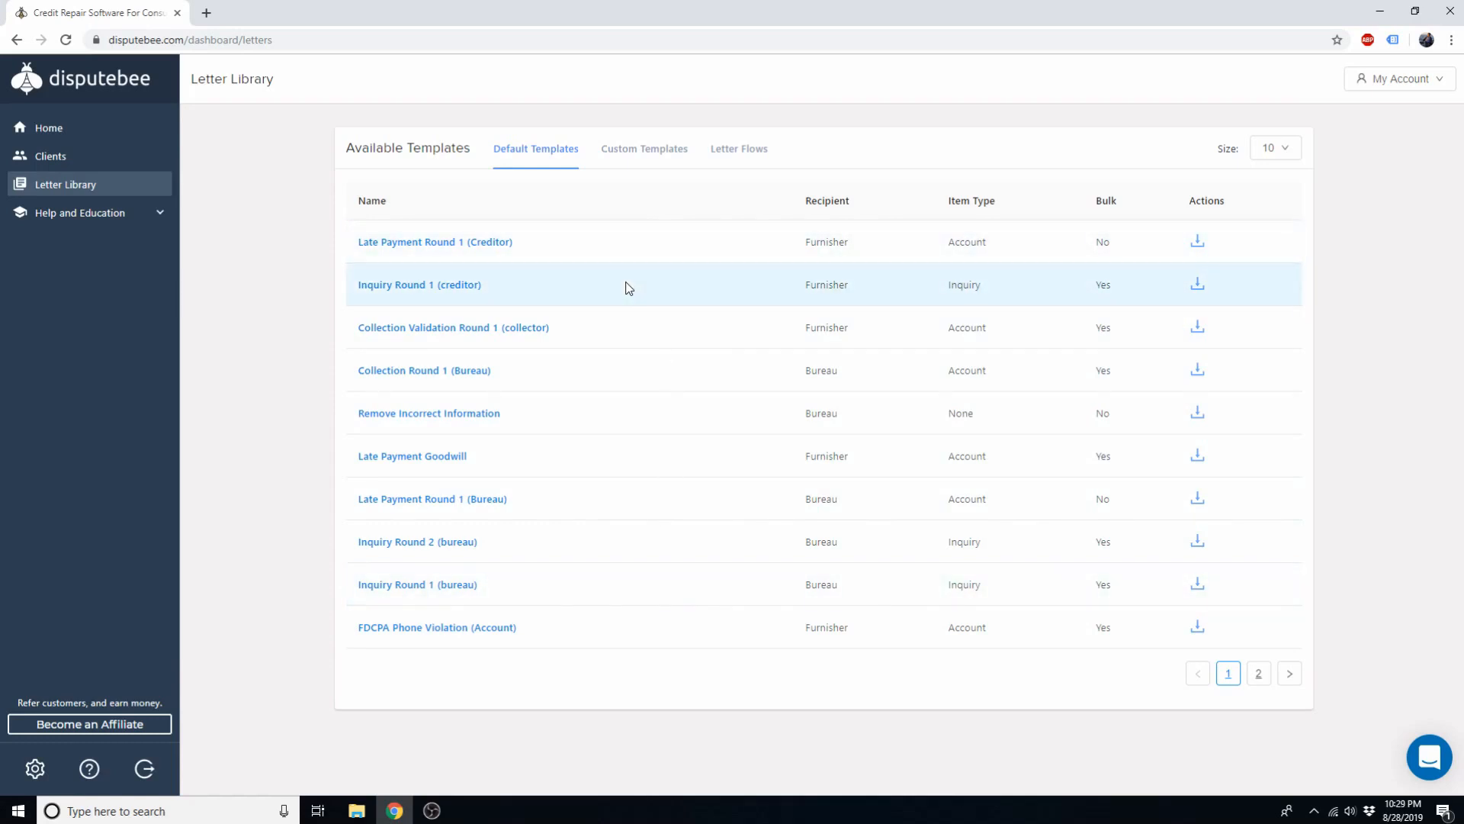
{"action": "left_click", "coordinate": [449, 373]}
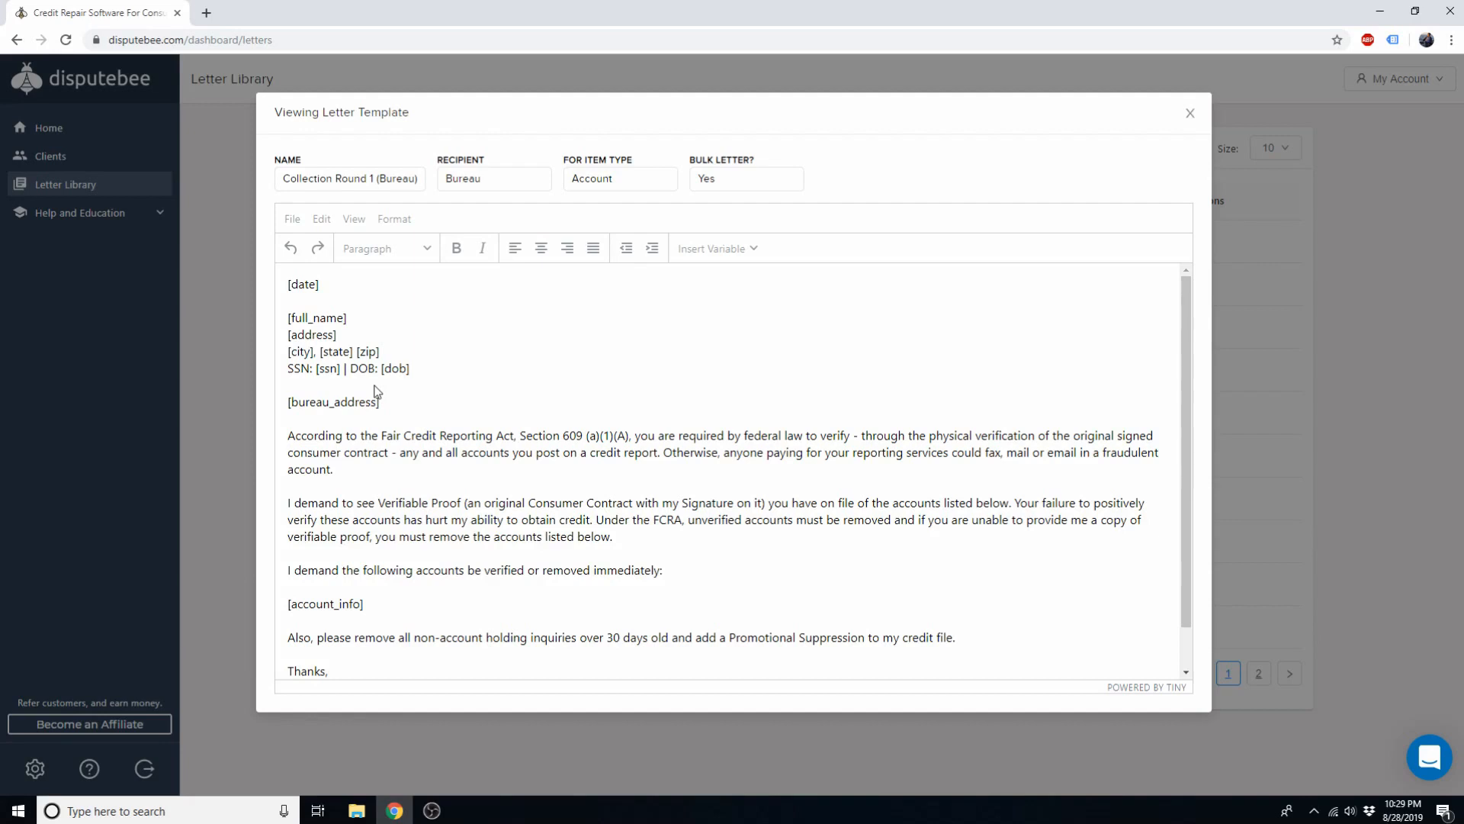
{"action": "scroll", "coordinate": [375, 391], "scroll_direction": "down", "scroll_amount": 1}
{"action": "scroll", "coordinate": [376, 391], "scroll_direction": "up", "scroll_amount": 1}
{"action": "scroll", "coordinate": [418, 408], "scroll_direction": "down", "scroll_amount": 1}
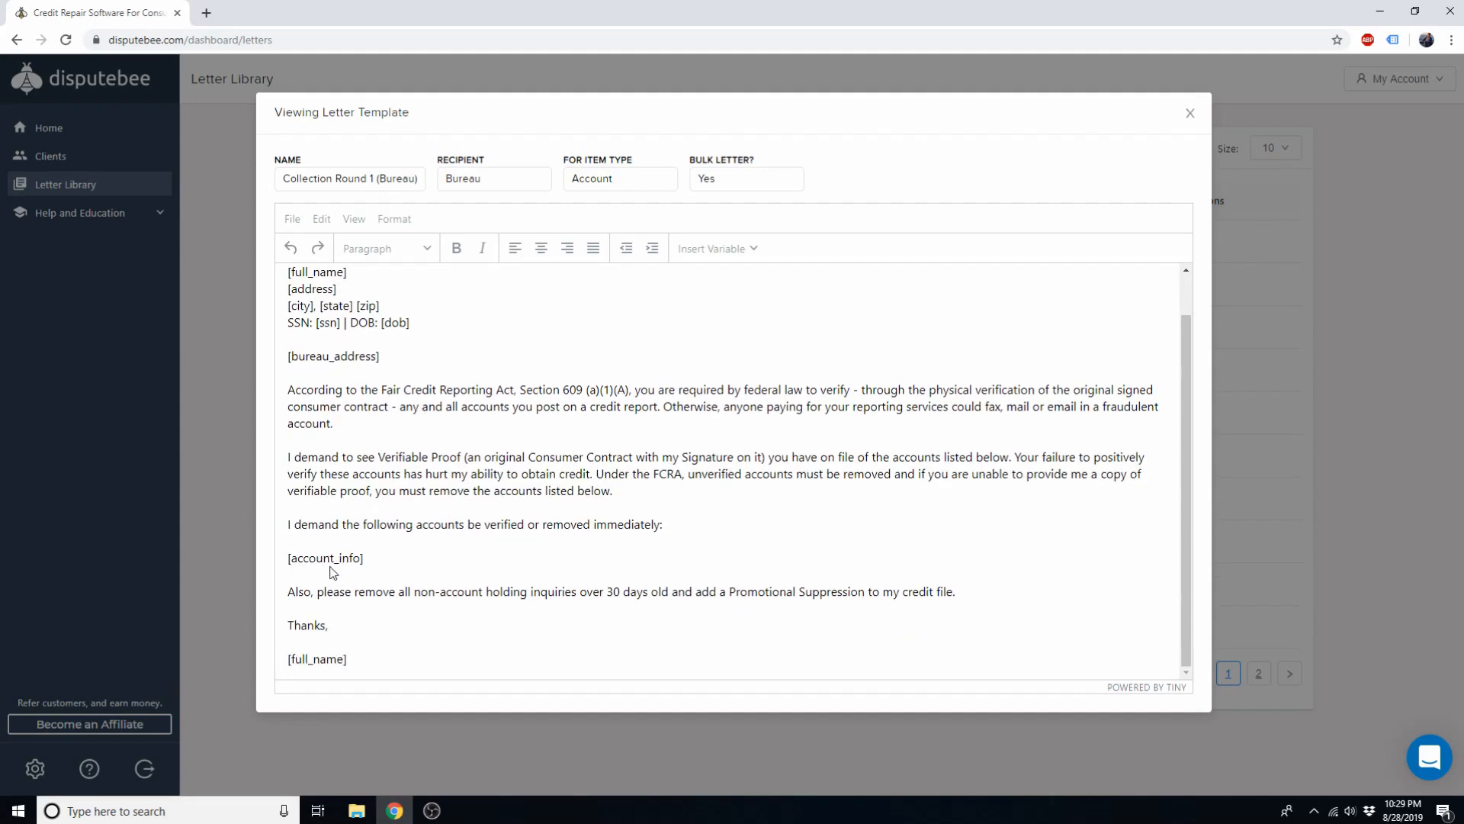
{"action": "scroll", "coordinate": [511, 496], "scroll_direction": "up", "scroll_amount": 1}
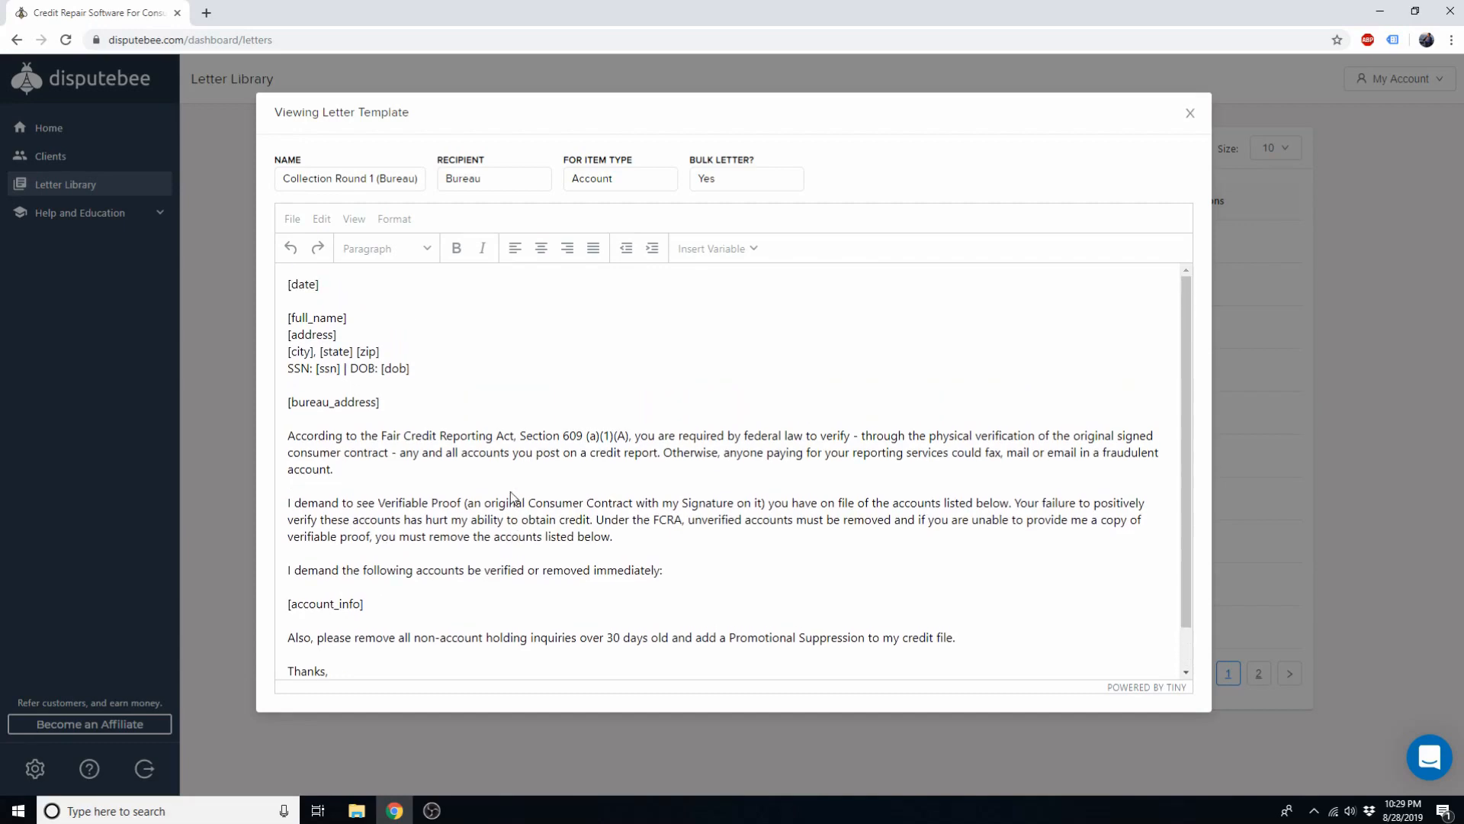
{"action": "left_click", "coordinate": [1189, 112]}
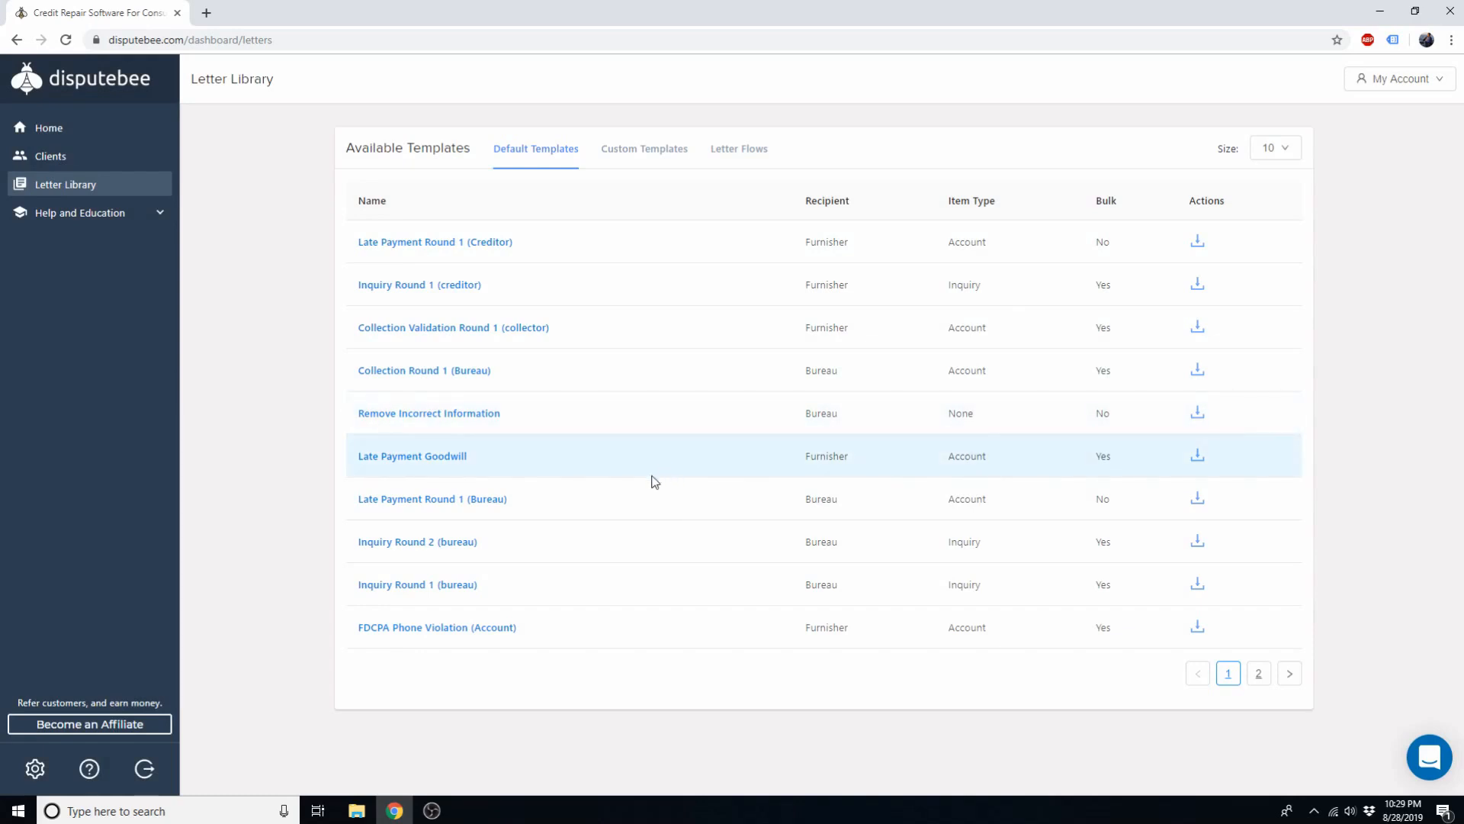
Read through the default Collection Validation Round 1 (collector) template and close it
{"action": "left_click", "coordinate": [469, 328]}
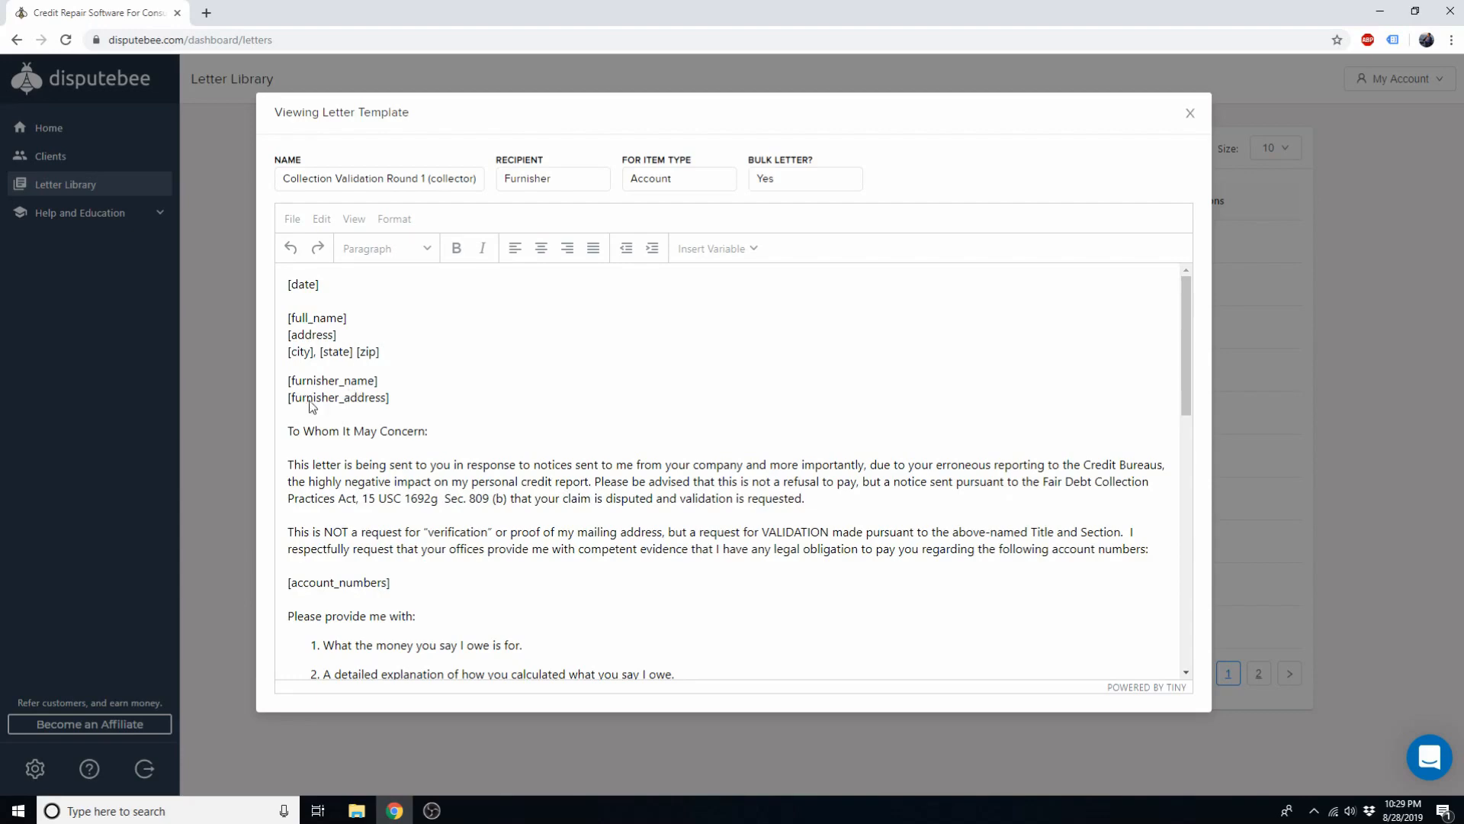
{"action": "scroll", "coordinate": [412, 404], "scroll_direction": "down", "scroll_amount": 3}
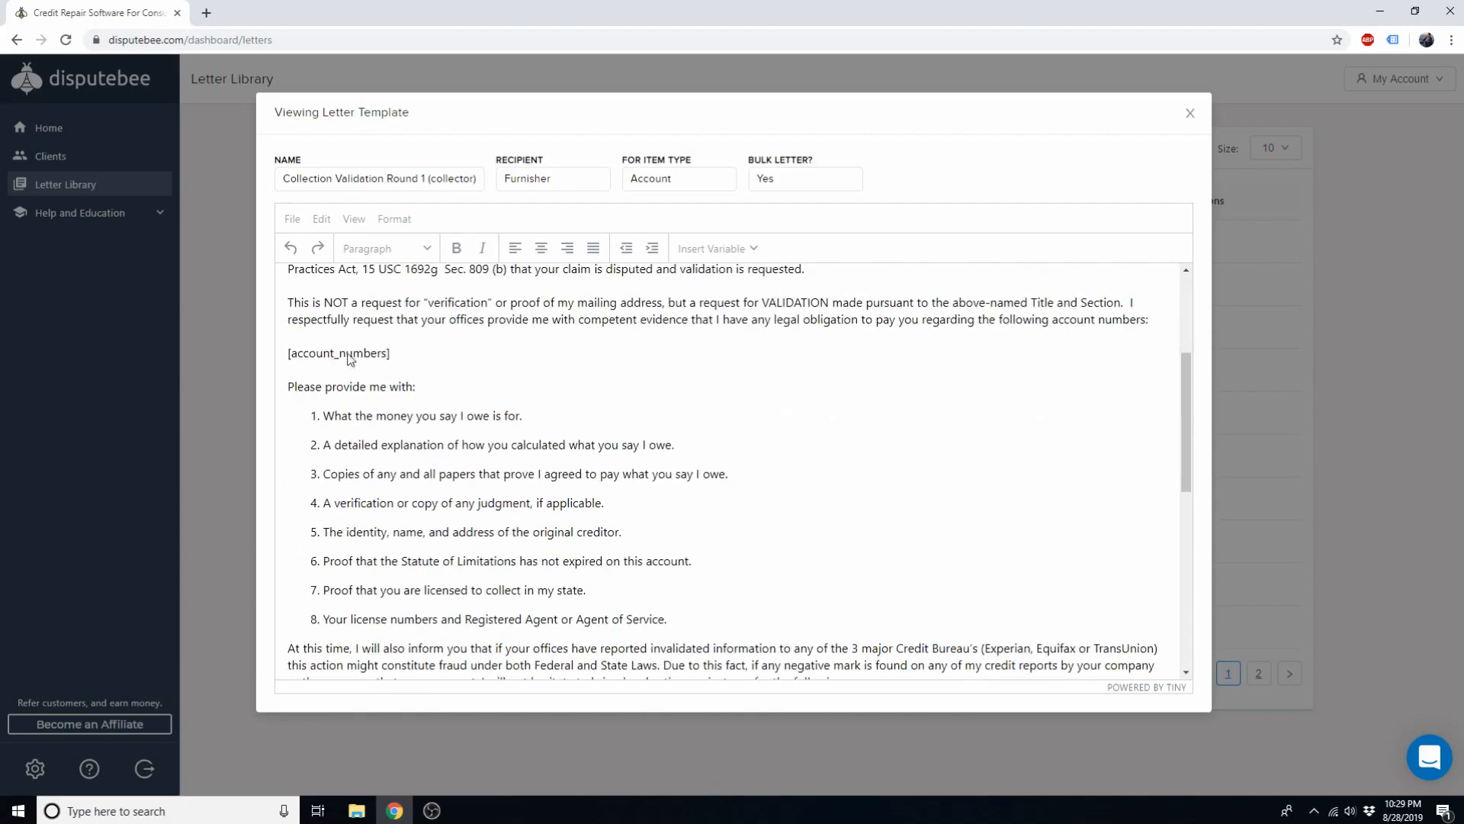
{"action": "scroll", "coordinate": [511, 386], "scroll_direction": "down", "scroll_amount": 2}
{"action": "scroll", "coordinate": [511, 387], "scroll_direction": "down", "scroll_amount": 5}
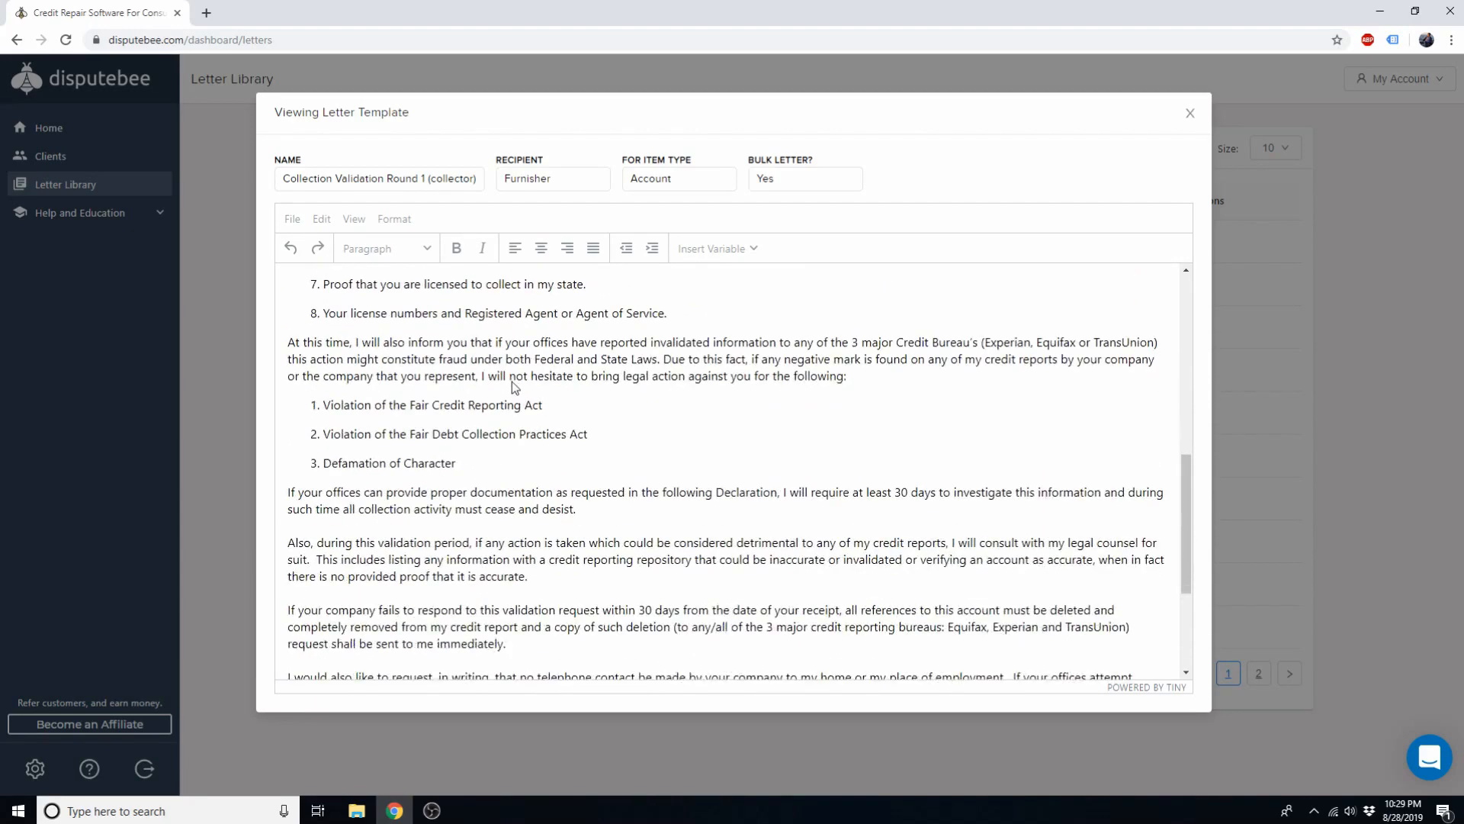
{"action": "scroll", "coordinate": [514, 382], "scroll_direction": "up", "scroll_amount": 8}
{"action": "scroll", "coordinate": [518, 383], "scroll_direction": "up", "scroll_amount": 2}
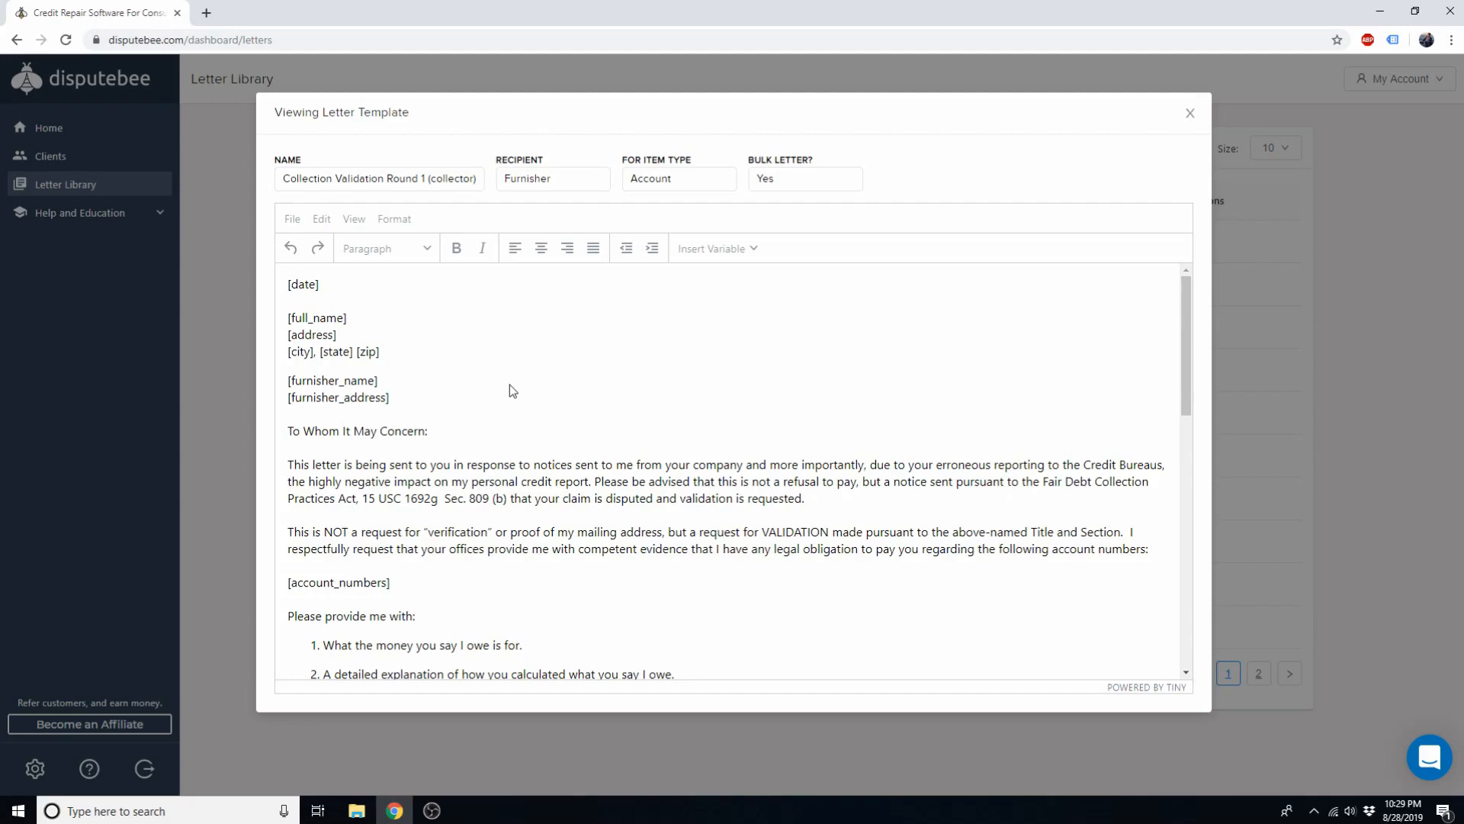
{"action": "left_click", "coordinate": [1188, 113]}
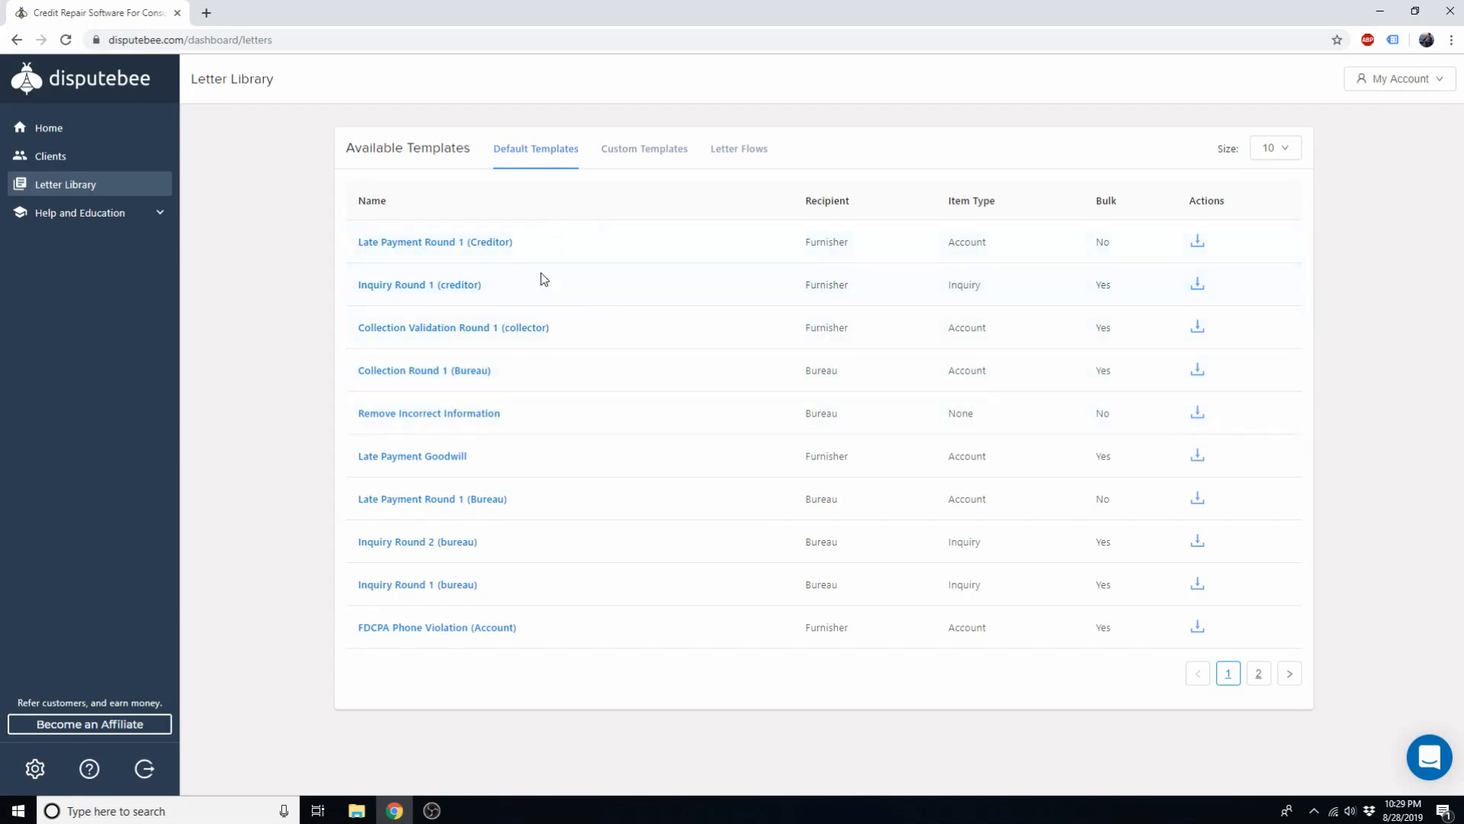
Delete the custom templates "Account round 1 for furnisher" and "My account letter Round 1"
{"action": "left_click", "coordinate": [641, 158]}
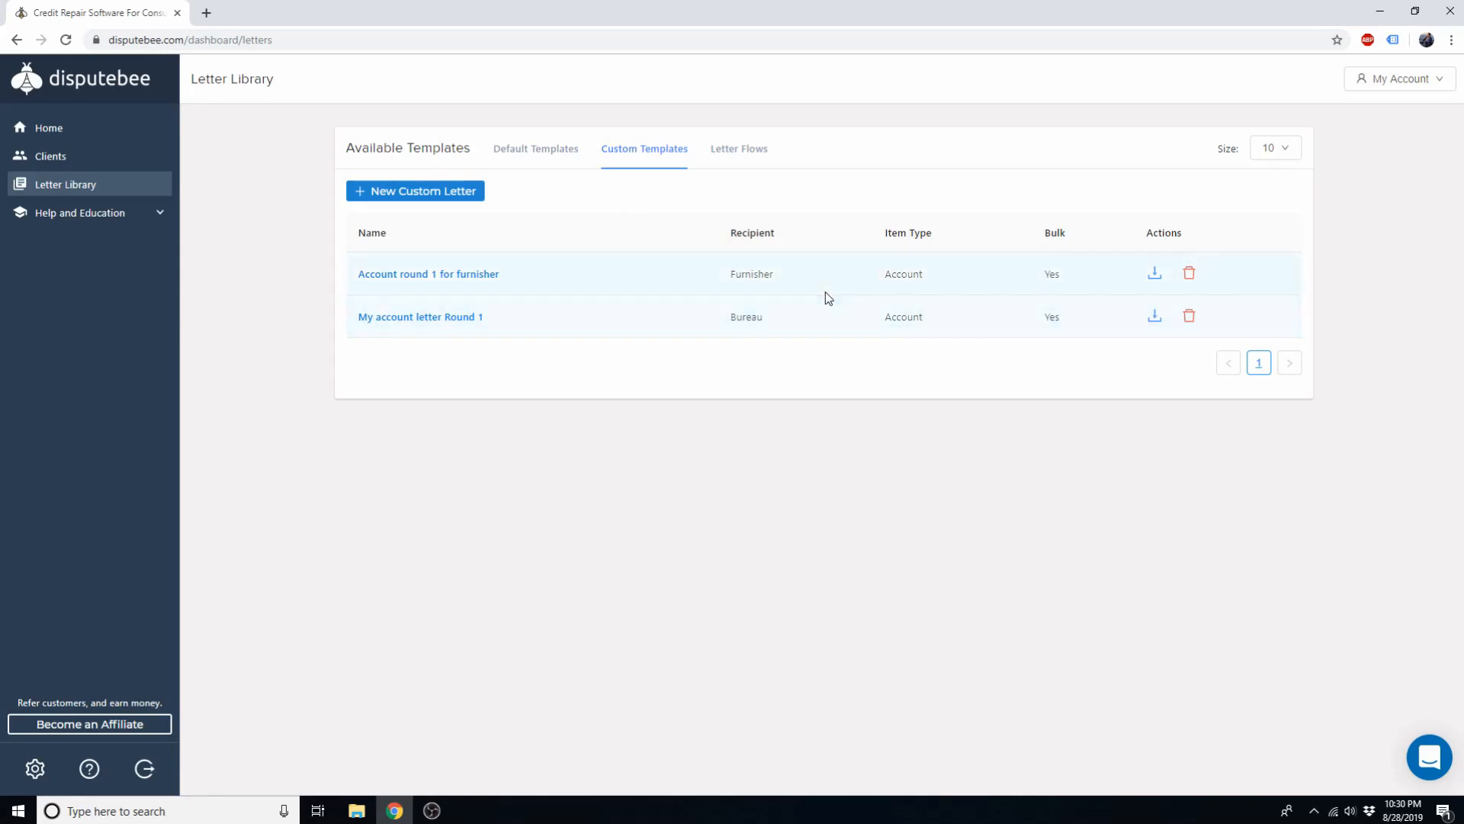
{"action": "left_click", "coordinate": [1188, 273]}
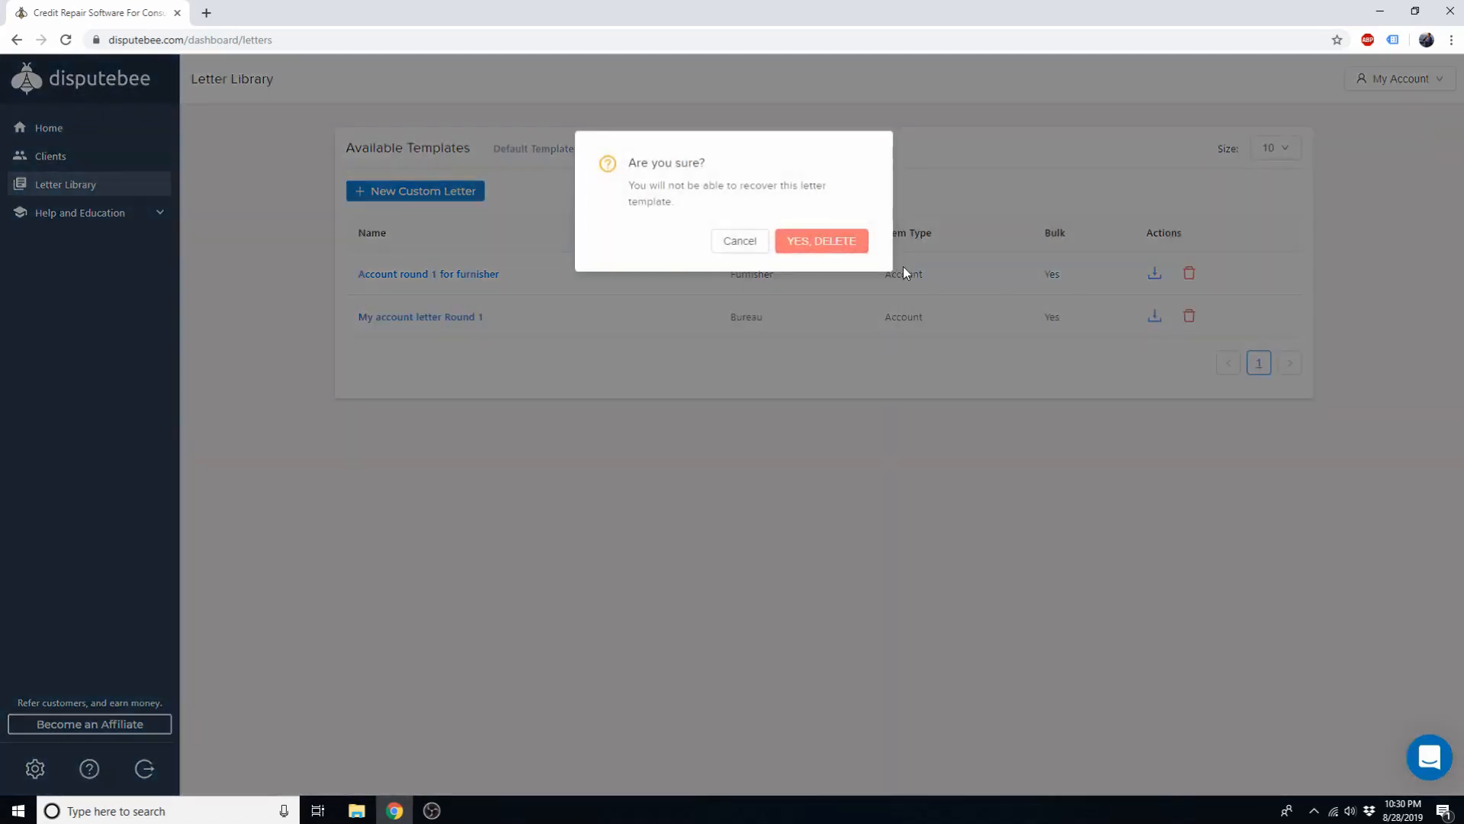
{"action": "left_click", "coordinate": [839, 238]}
{"action": "left_click", "coordinate": [1183, 273]}
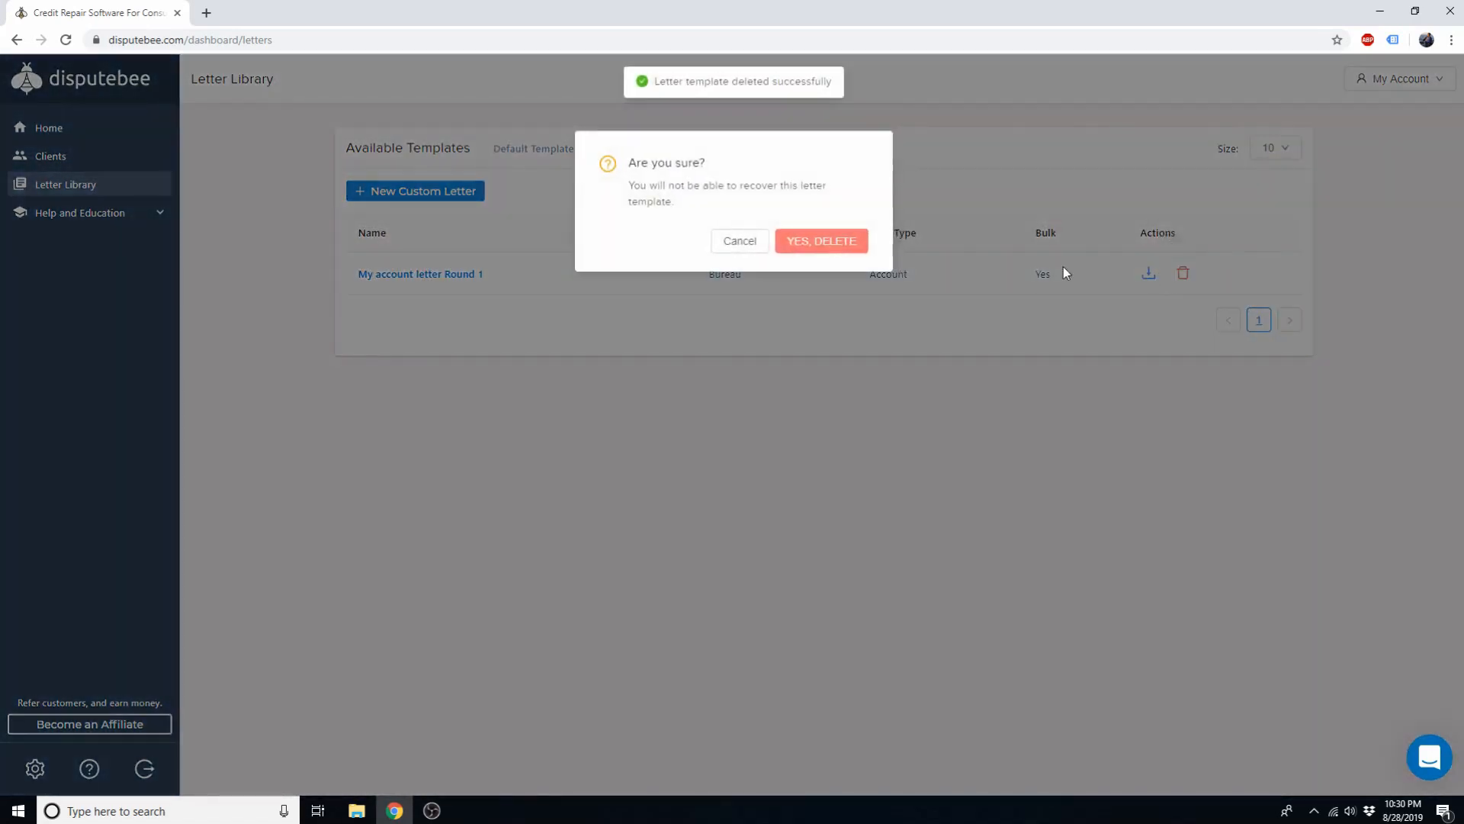
{"action": "left_click", "coordinate": [842, 246]}
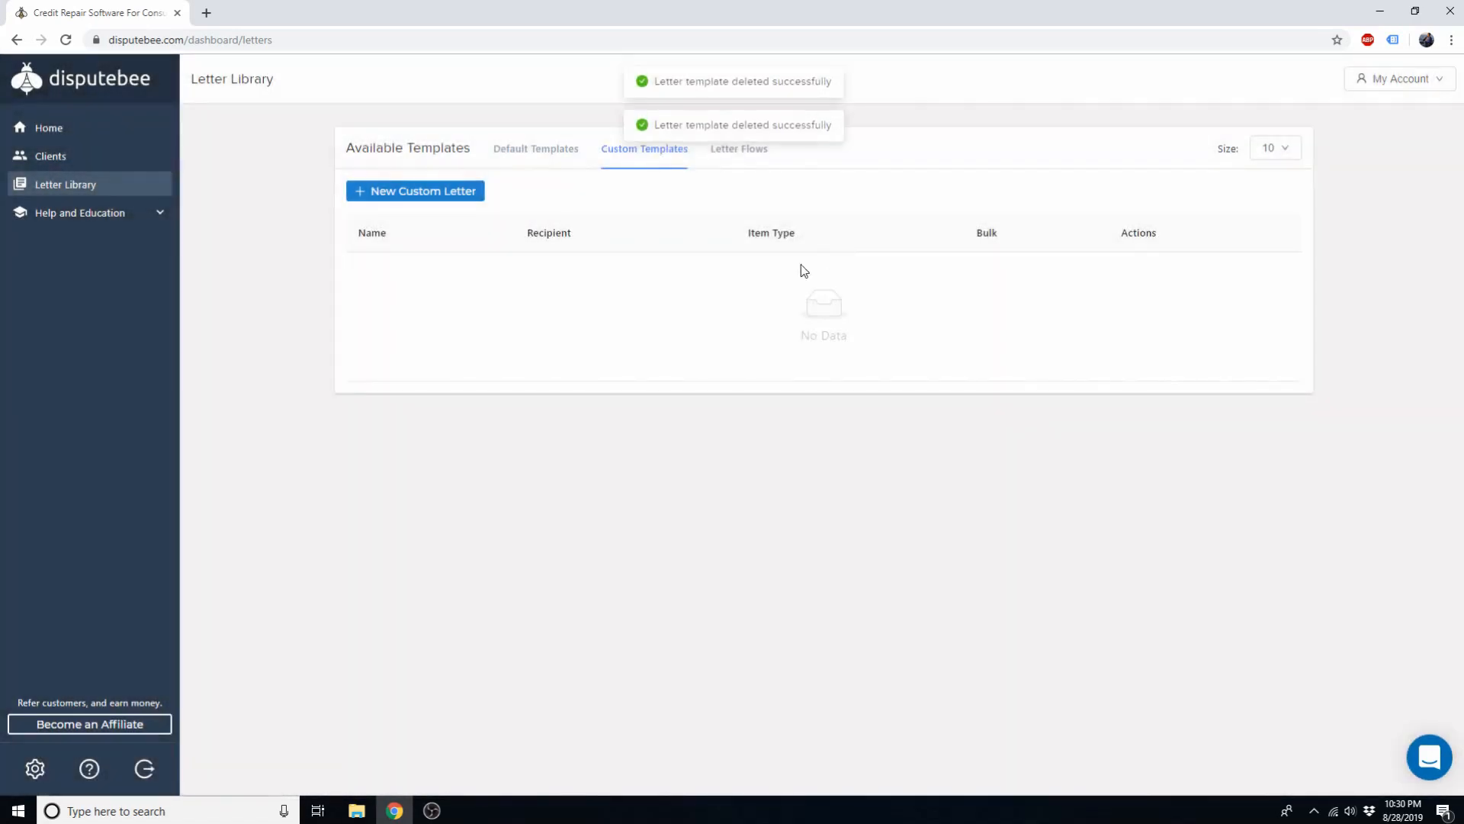
Start a new custom letter template and name it "My custom collection round 1 letter (bureau"
{"action": "left_click", "coordinate": [403, 195]}
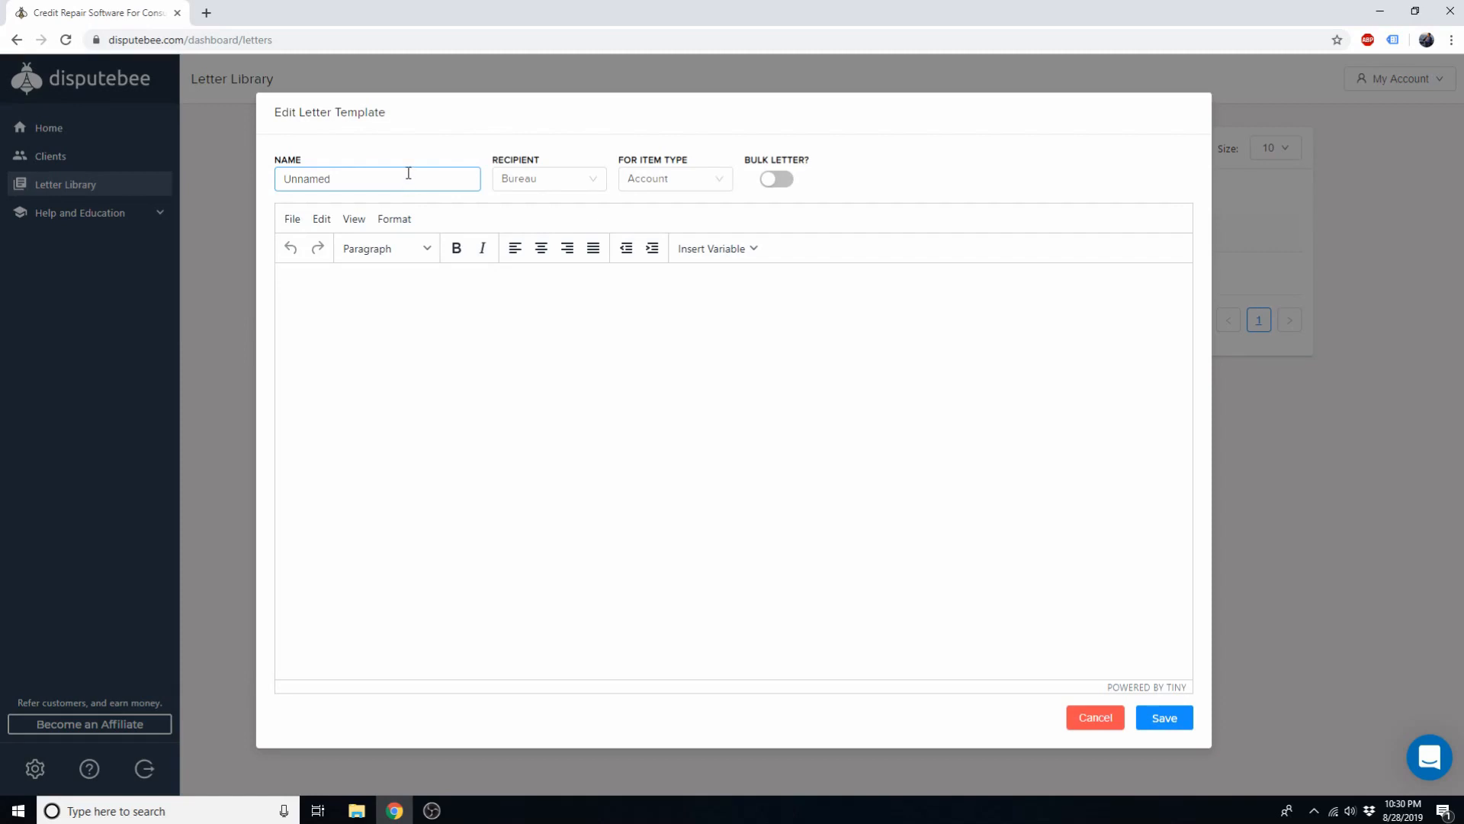
{"action": "left_click_drag", "start_coordinate": [364, 183], "coordinate": [284, 182]}
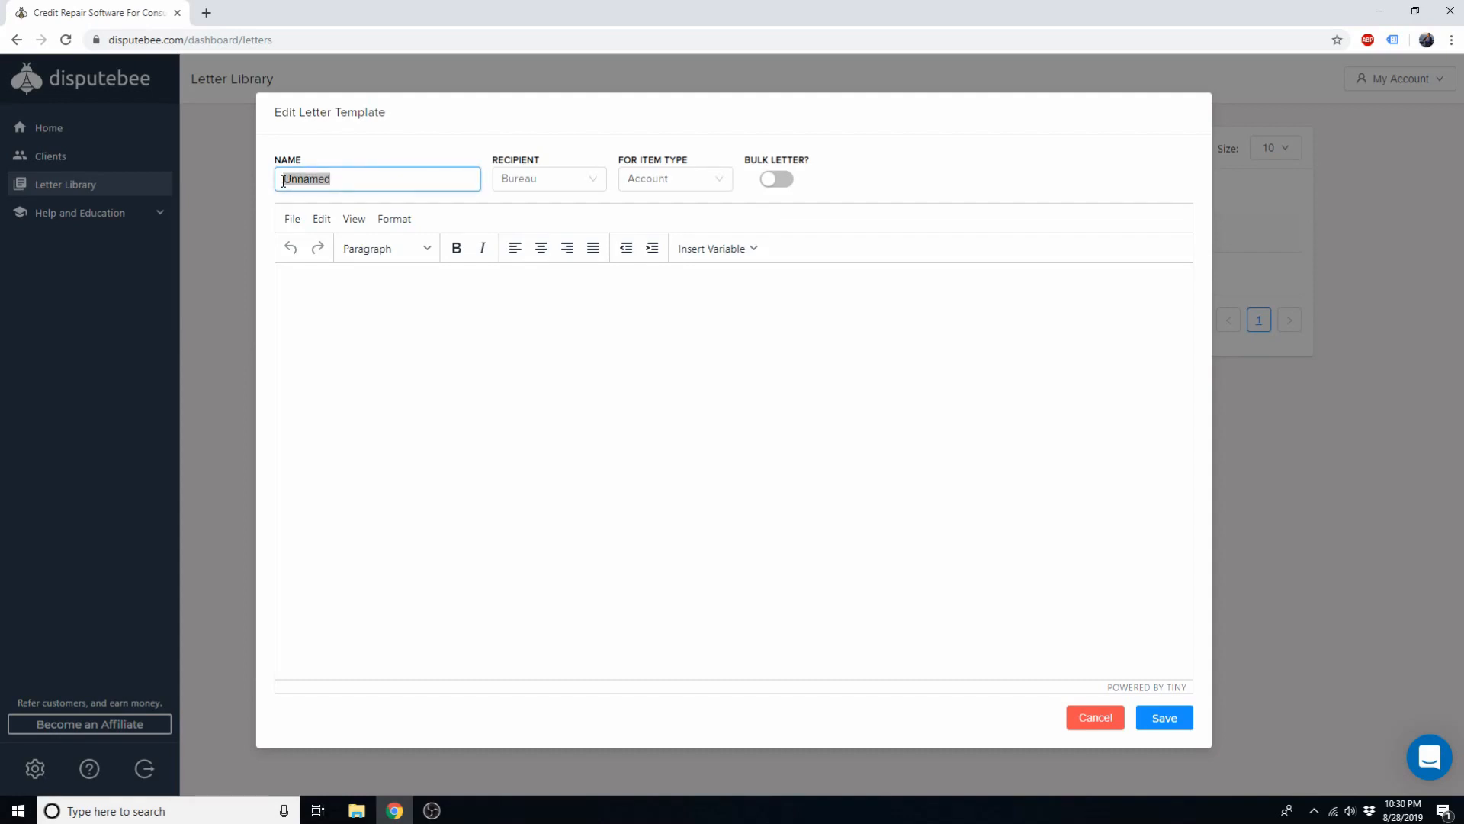
{"action": "type", "text": "My custom collection round 1 "}
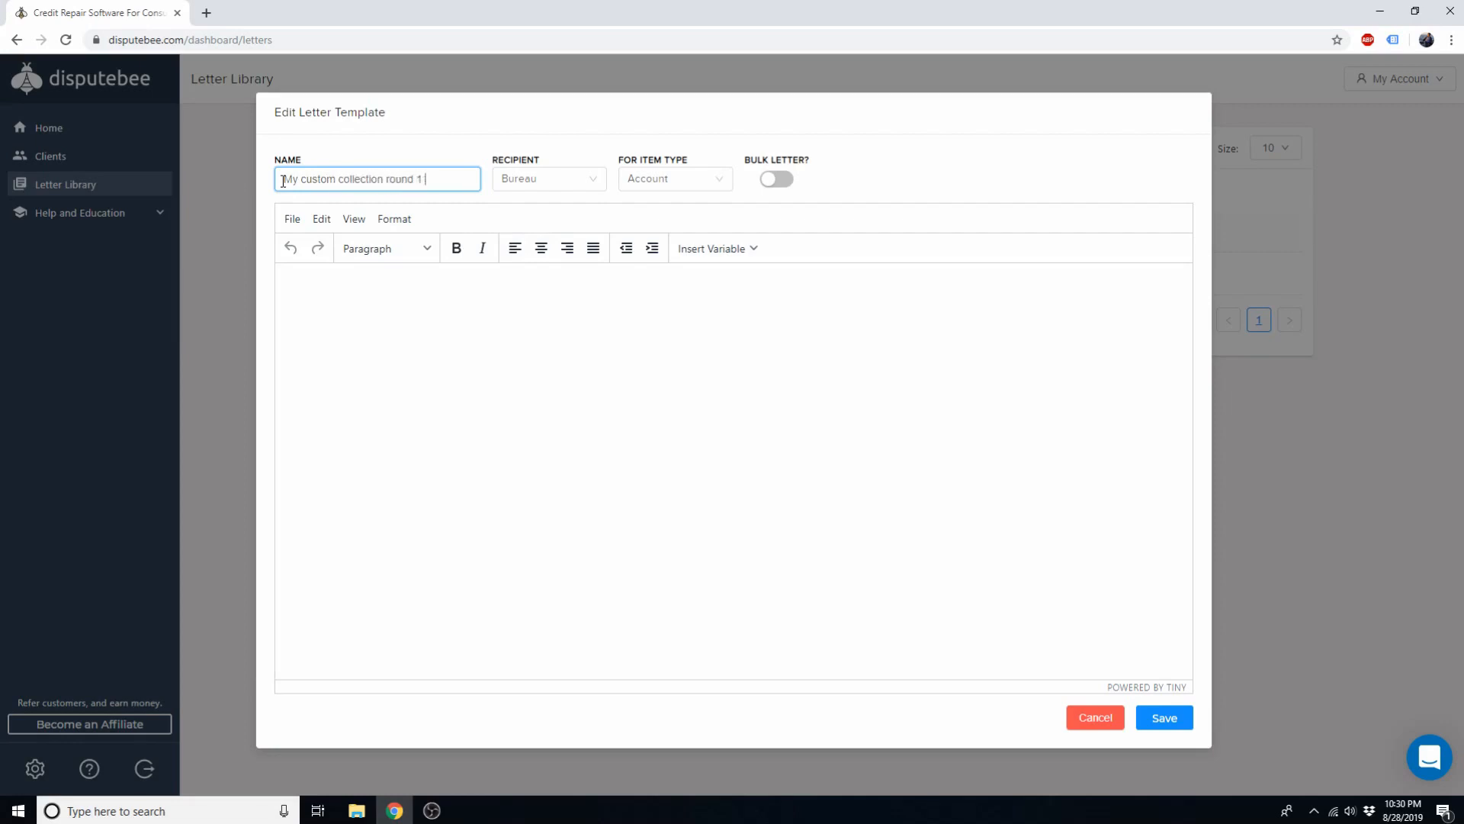
{"action": "type", "text": "letter (bureau"}
Set the template's recipient to Bureau and item type to Account, and turn on the bulk letter option
{"action": "left_click", "coordinate": [546, 181]}
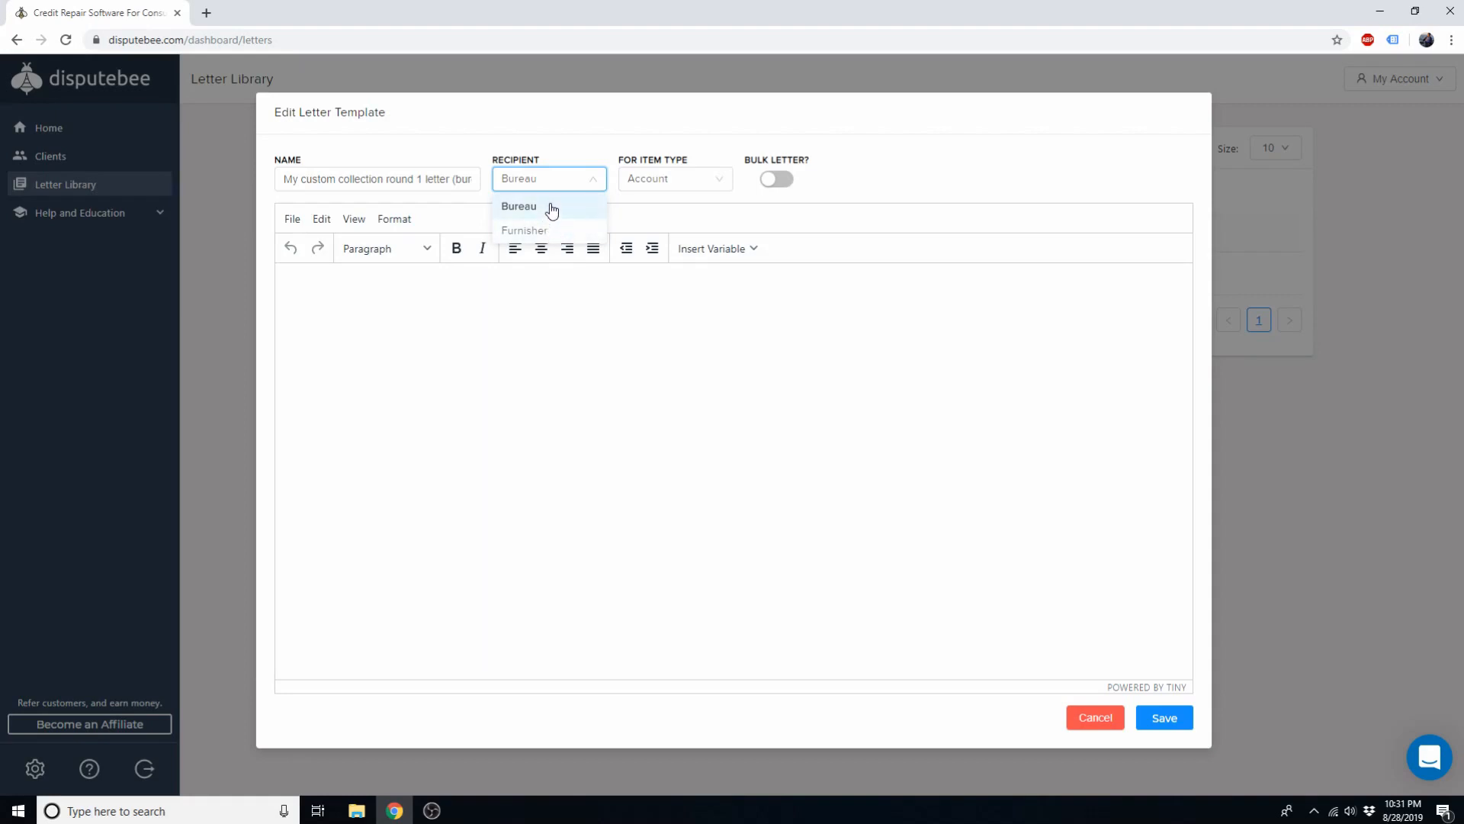
{"action": "left_click", "coordinate": [550, 207]}
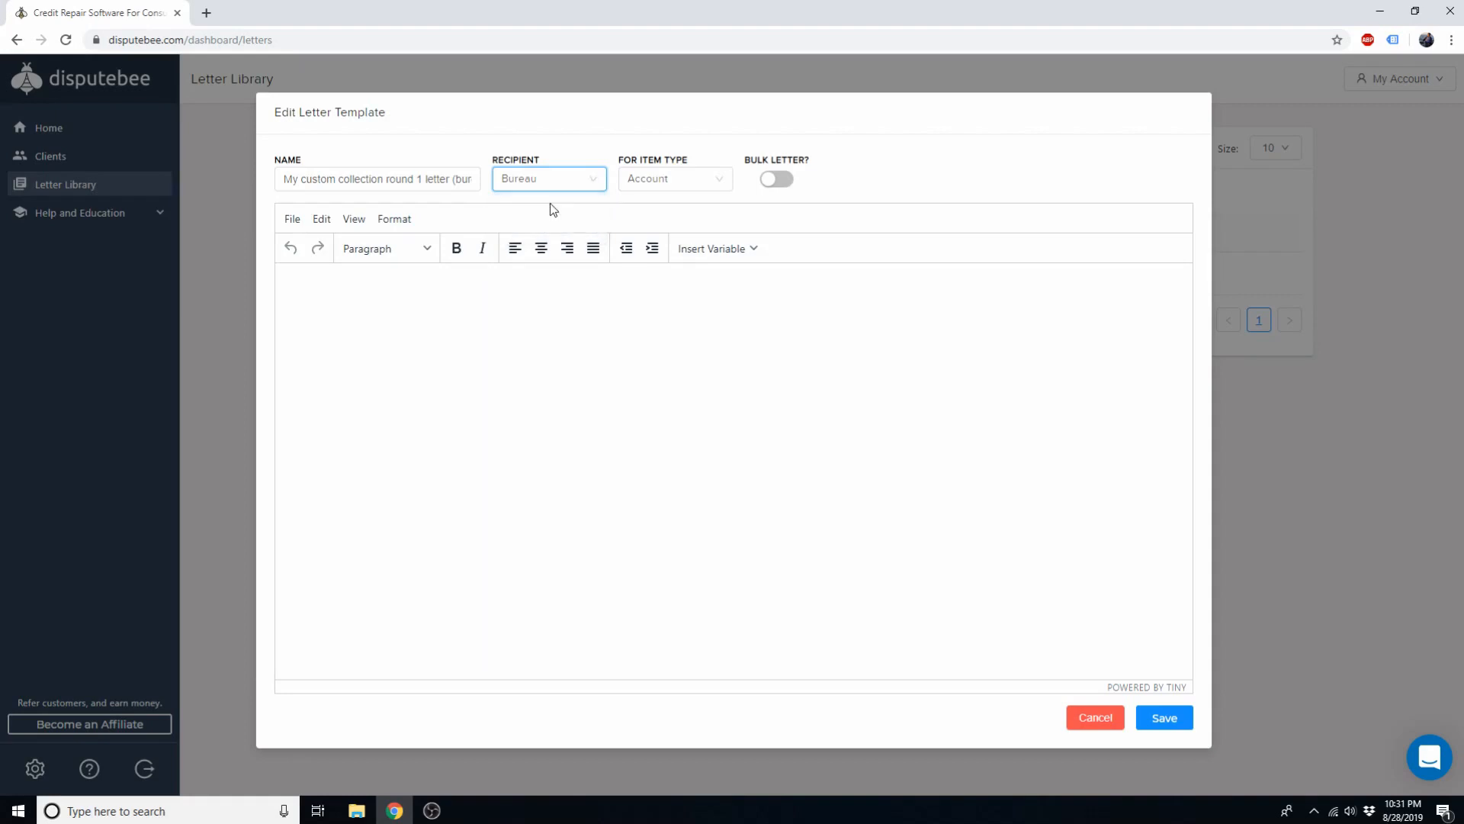
{"action": "left_click", "coordinate": [674, 183]}
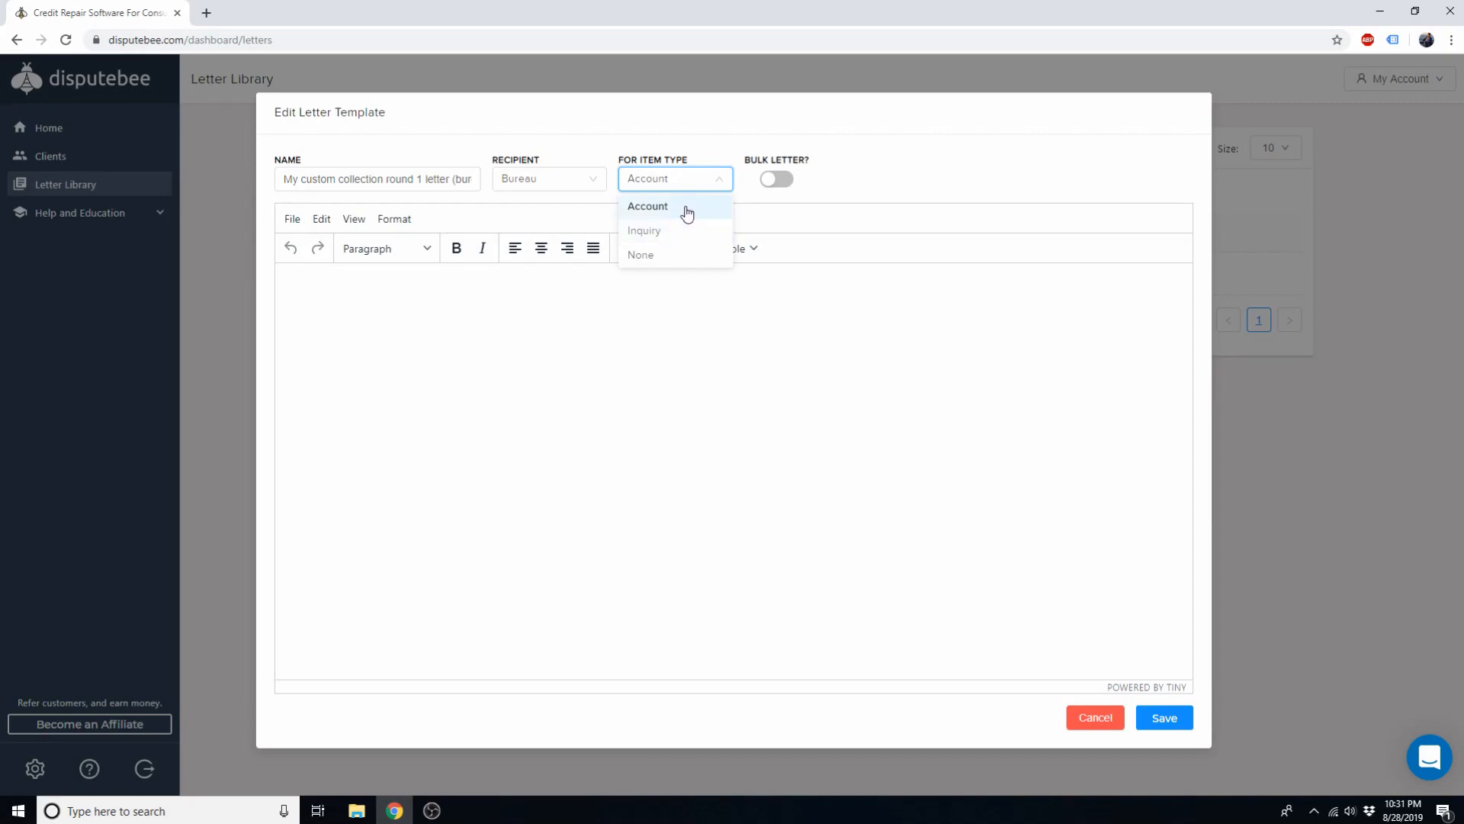
{"action": "left_click", "coordinate": [687, 214]}
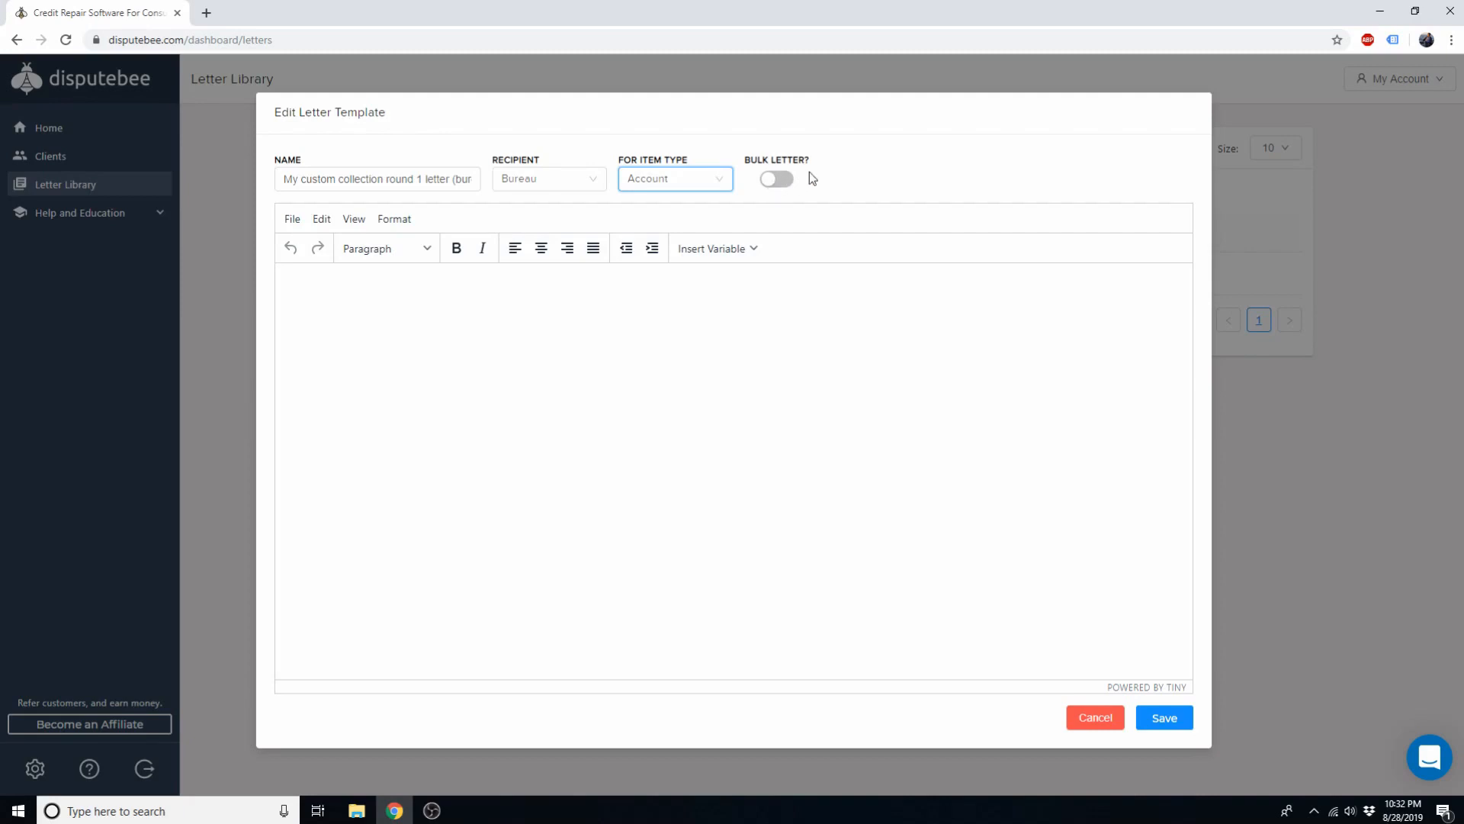
{"action": "left_click", "coordinate": [778, 187]}
Write "This is my custom letter." in the body, insert the Bureau Address and Accounts Info List variables below it, and save the template
{"action": "left_click", "coordinate": [491, 377]}
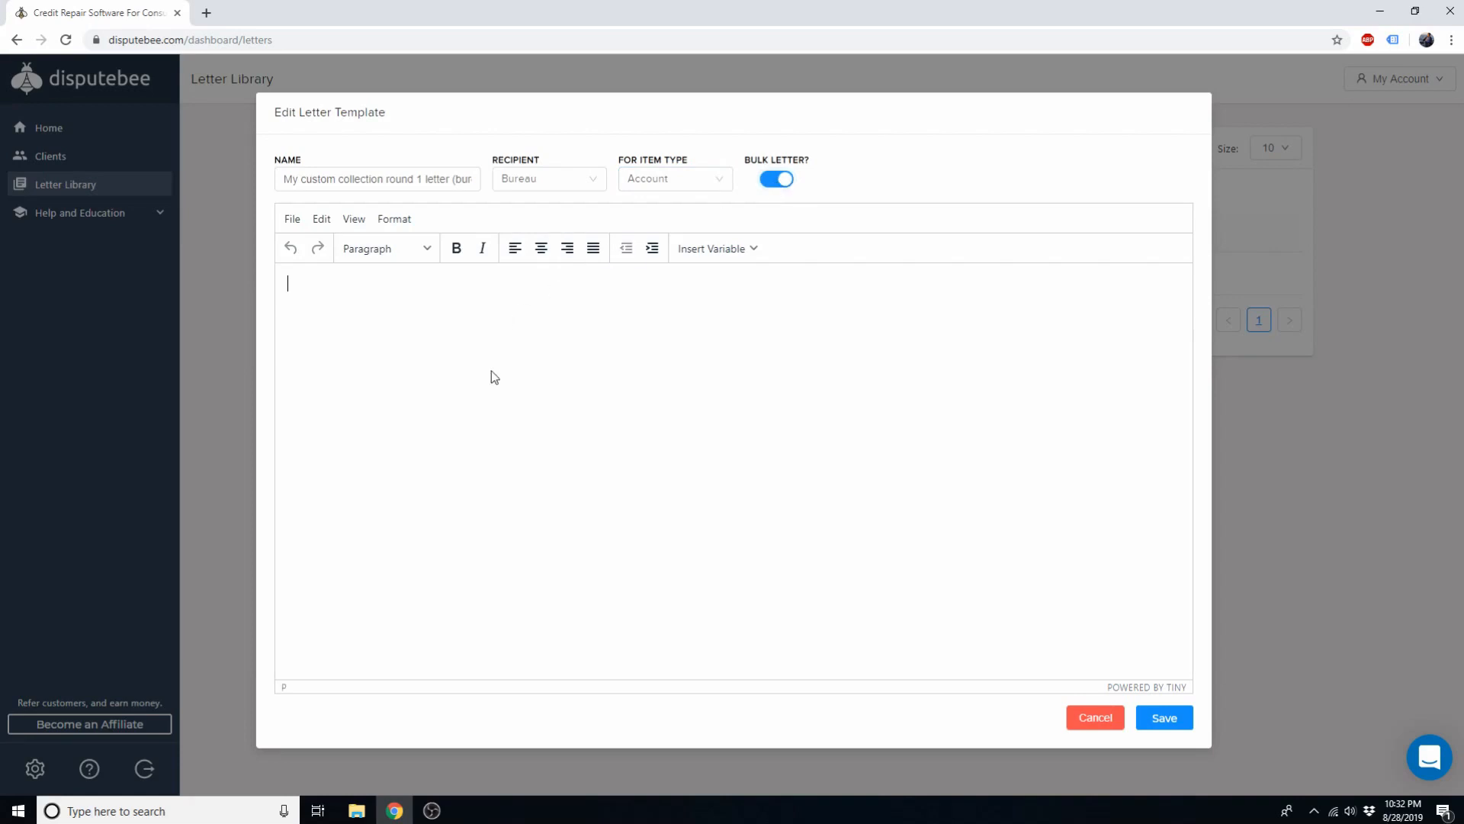
{"action": "type", "text": "This is my custom letter."}
{"action": "left_click", "coordinate": [711, 249]}
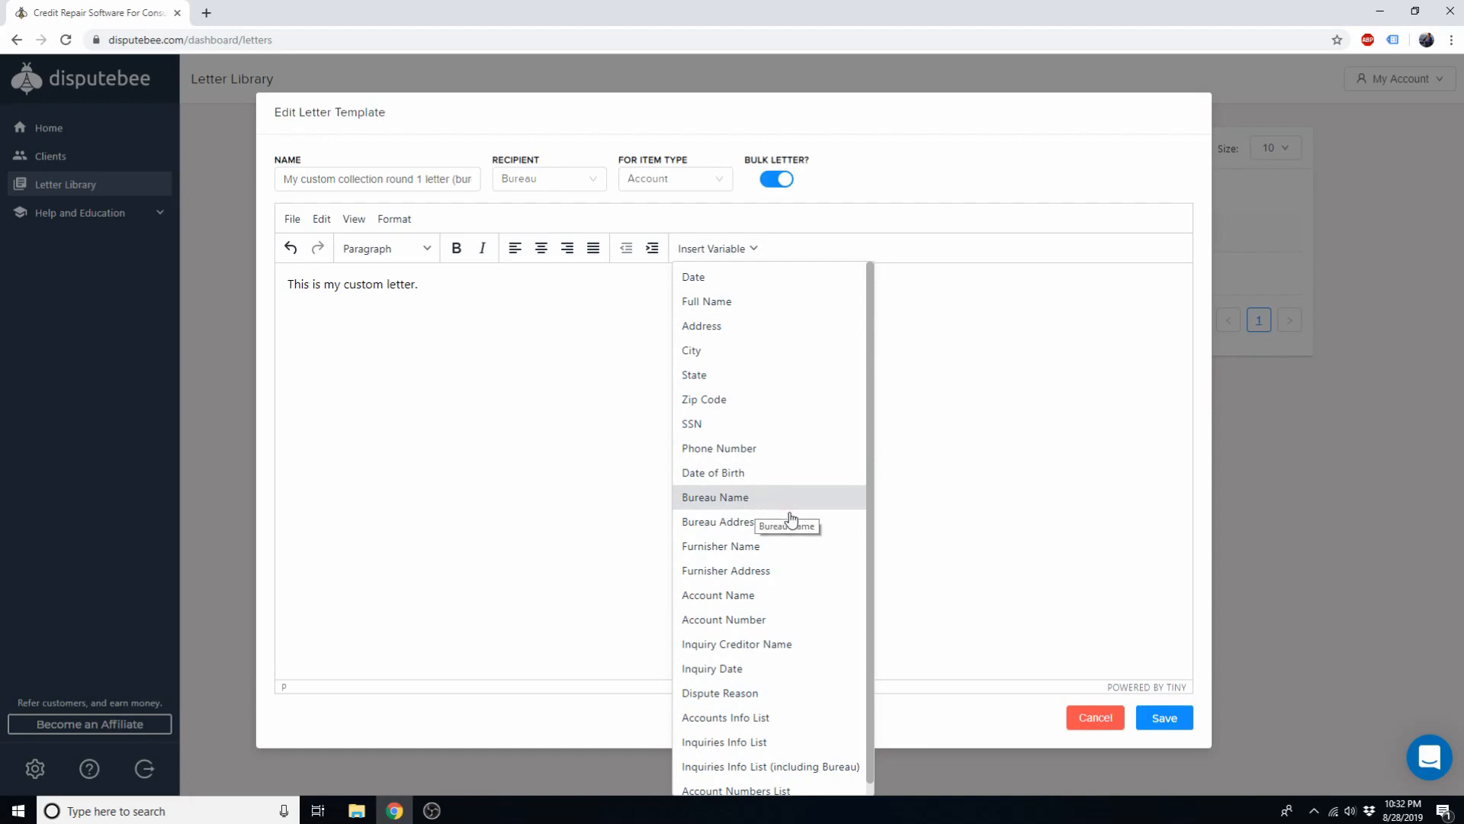
{"action": "left_click", "coordinate": [751, 522]}
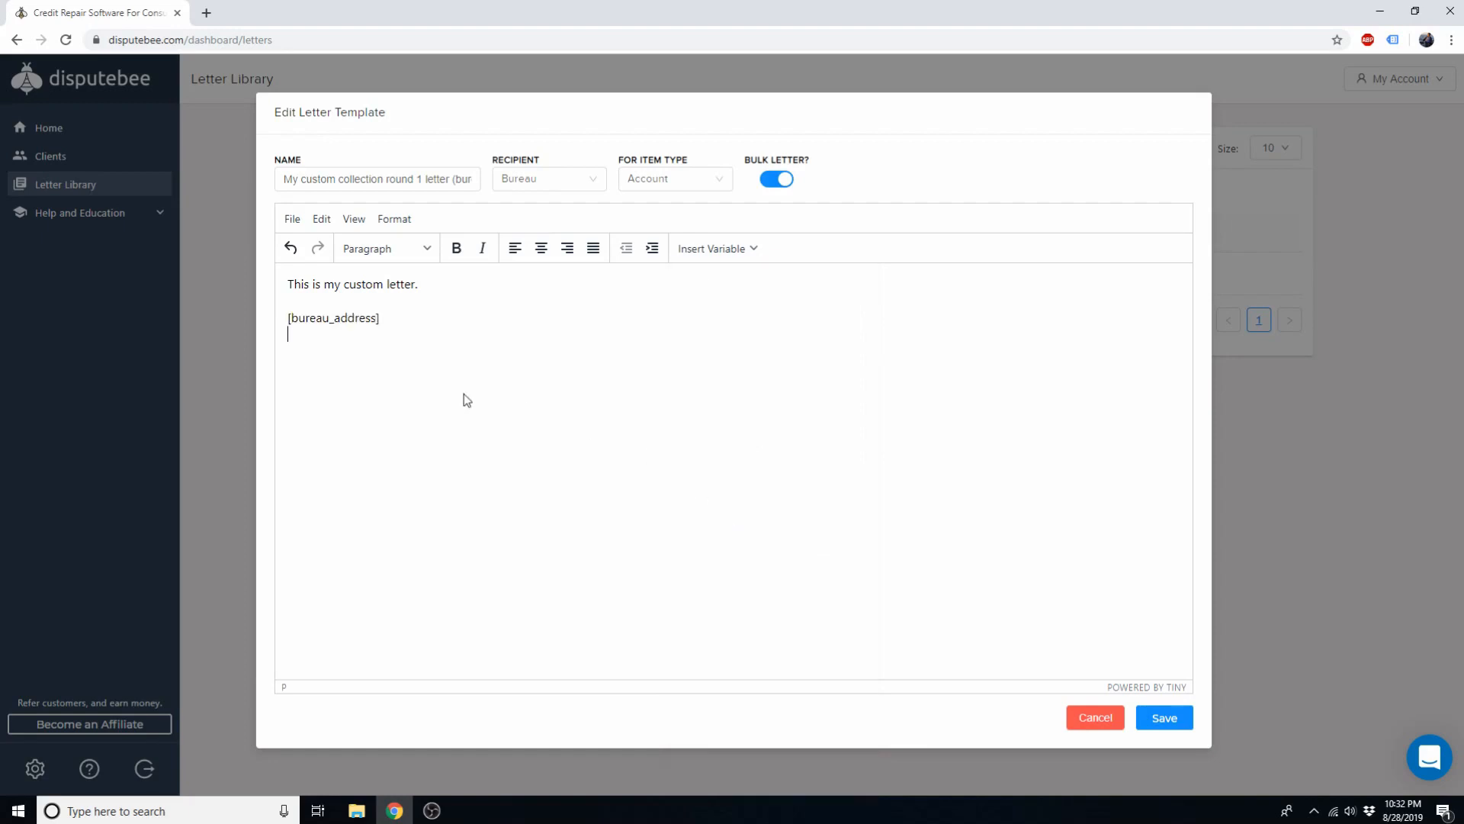
{"action": "left_click", "coordinate": [706, 253]}
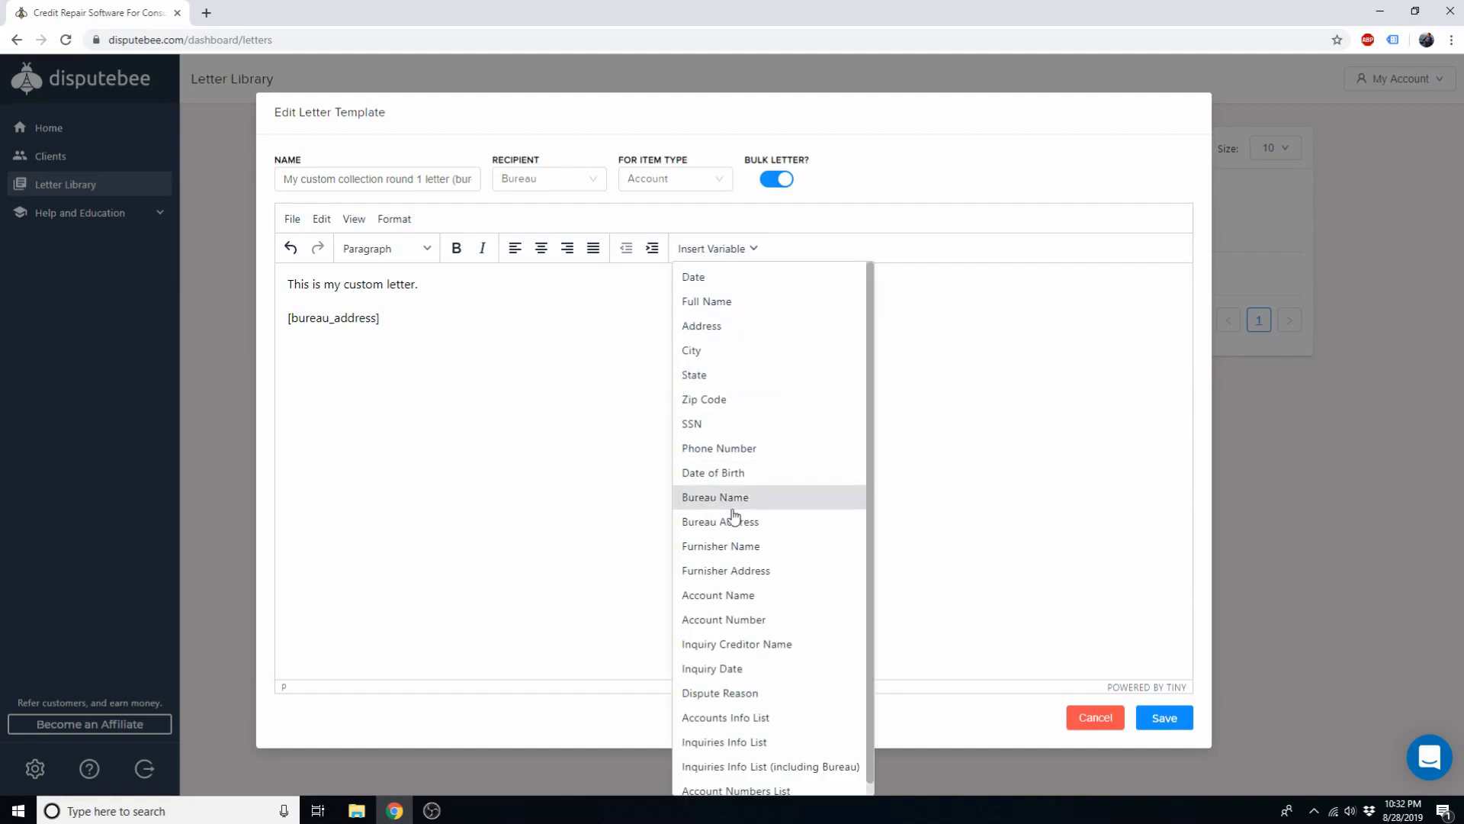
{"action": "scroll", "coordinate": [759, 587], "scroll_direction": "down", "scroll_amount": 1}
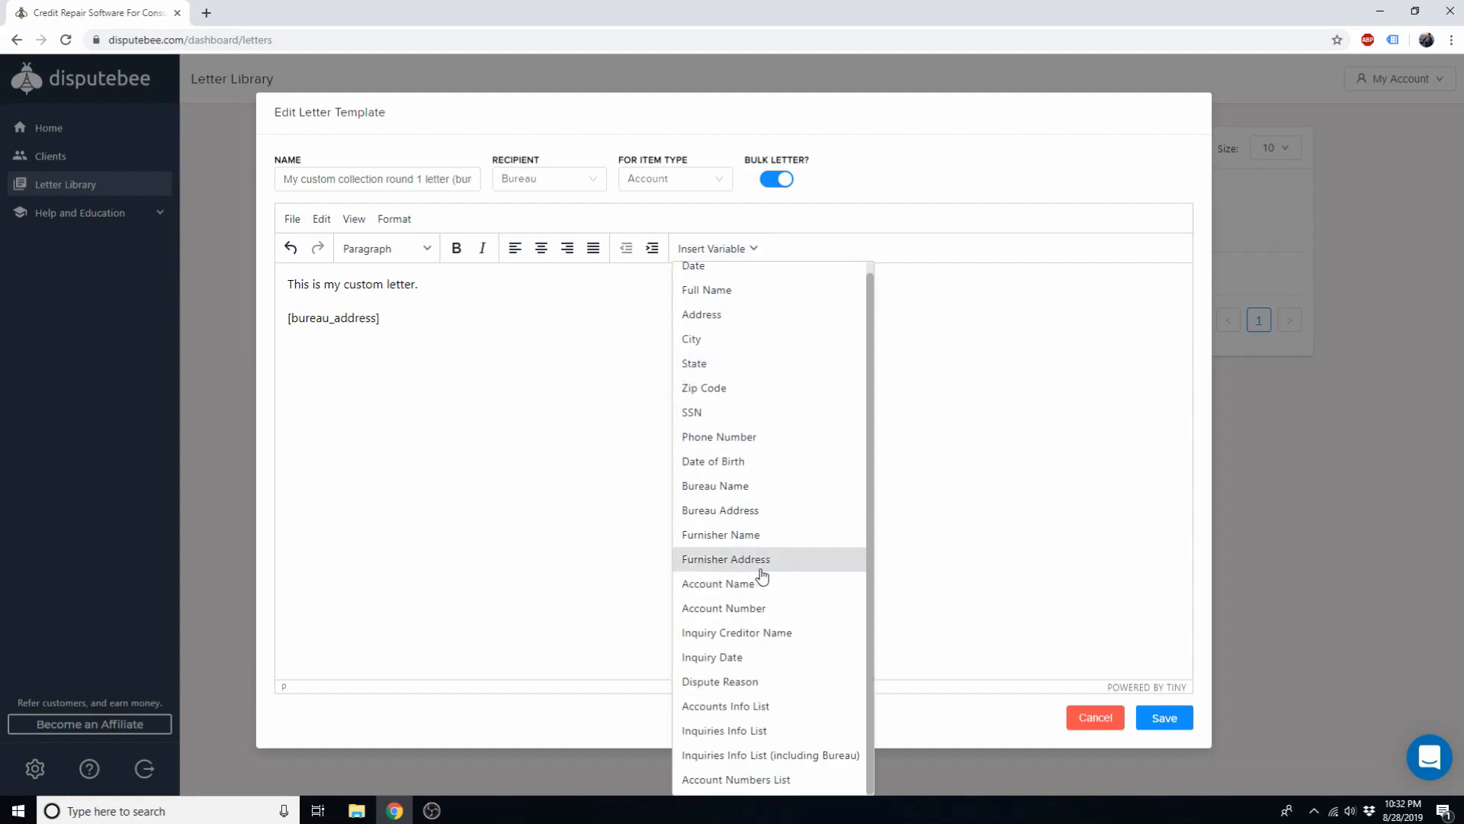
{"action": "left_click", "coordinate": [752, 707]}
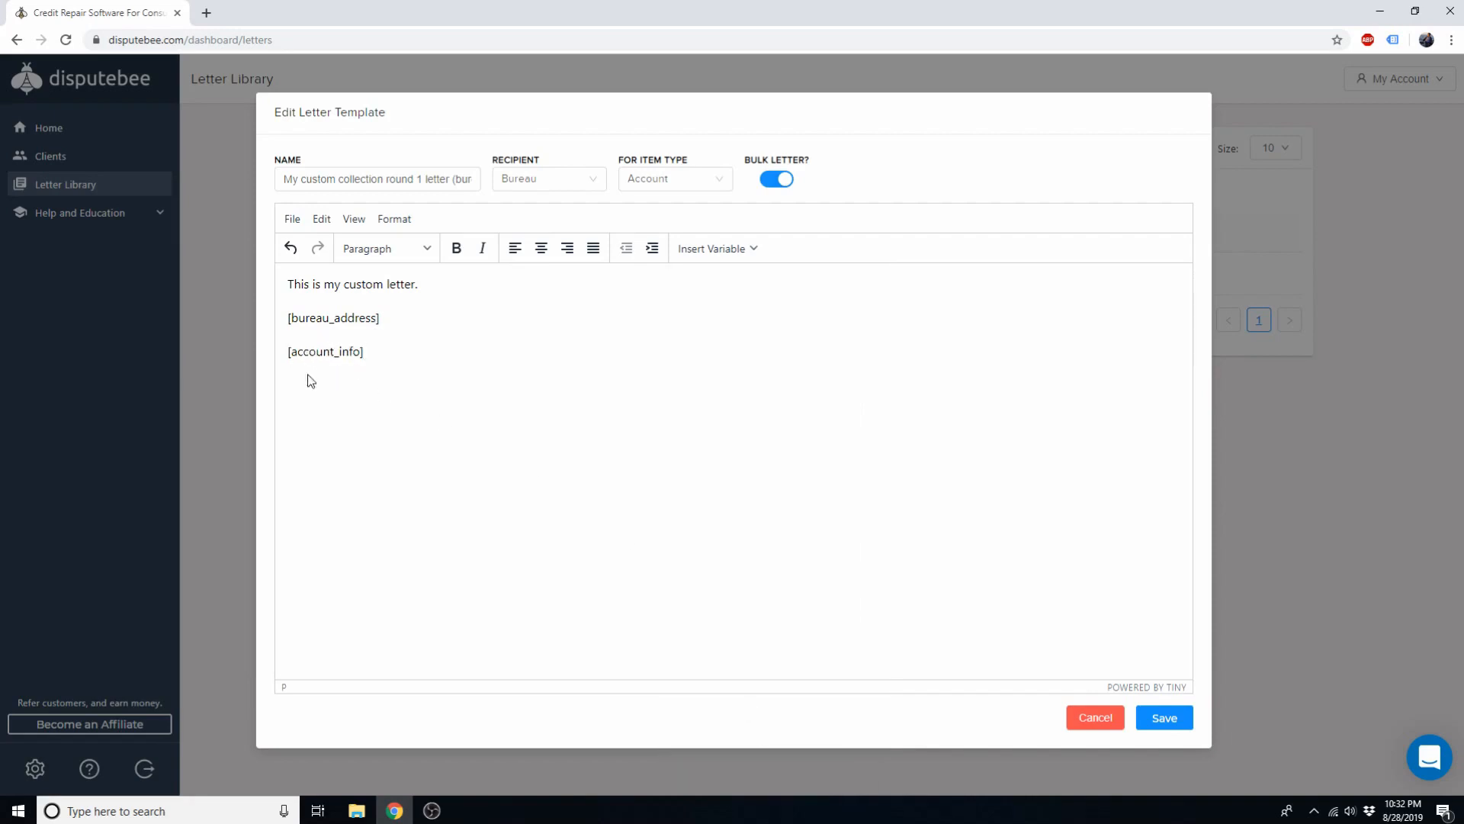
{"action": "left_click", "coordinate": [1165, 718]}
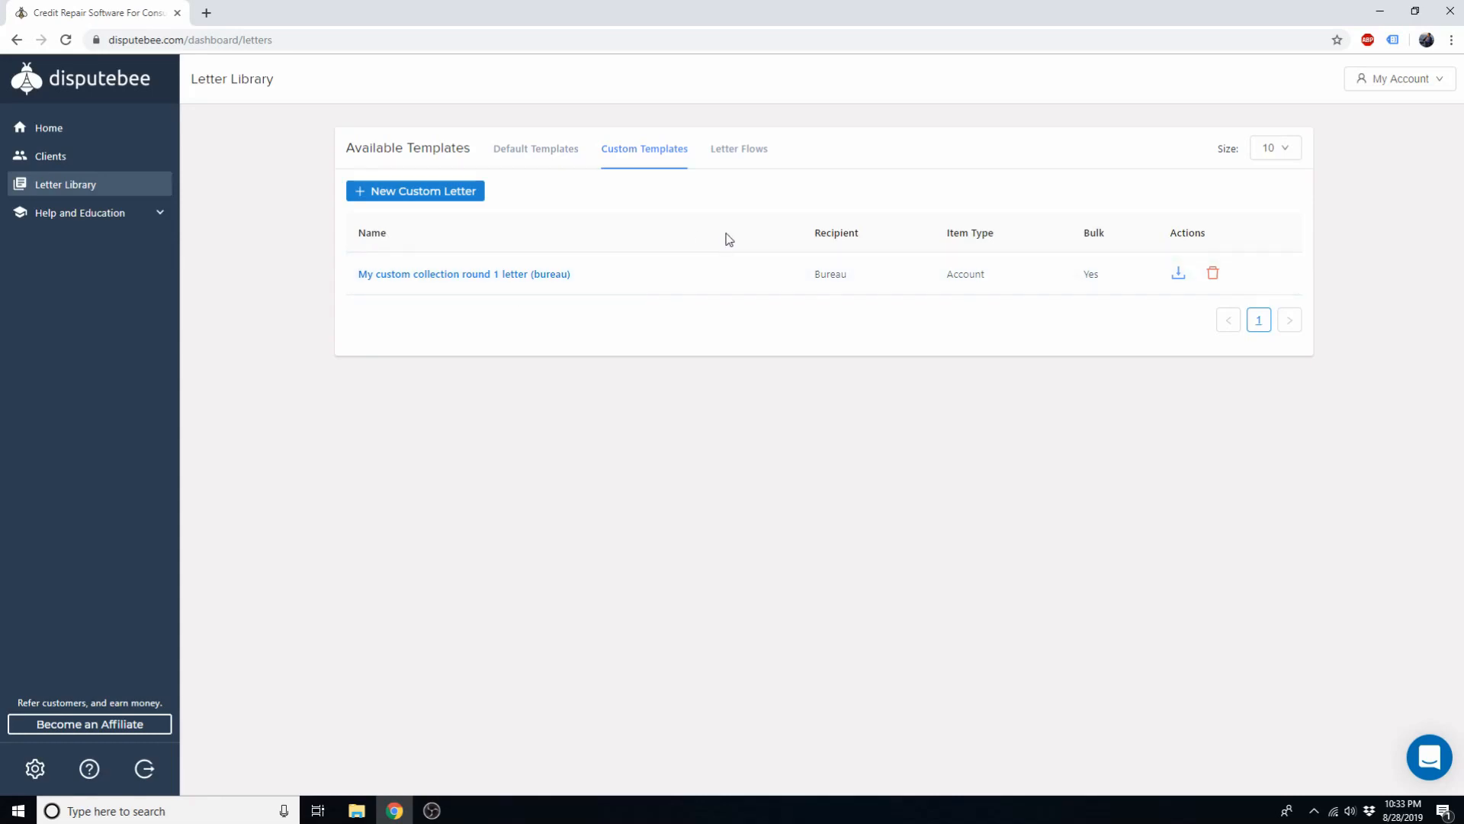
Delete the existing letter flow "My fraudulent account sequence"
{"action": "left_click", "coordinate": [739, 165]}
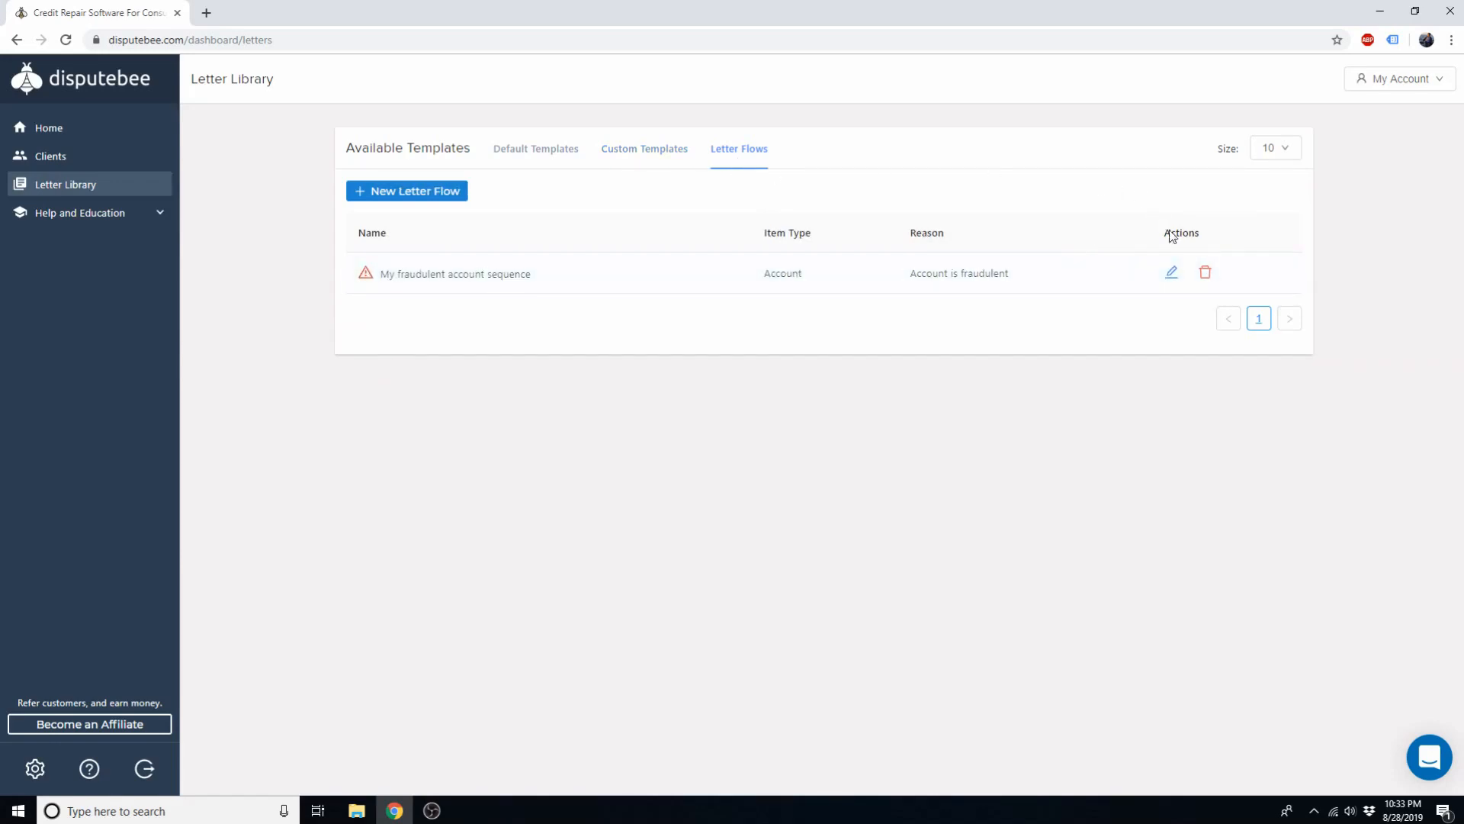
{"action": "left_click", "coordinate": [1206, 273]}
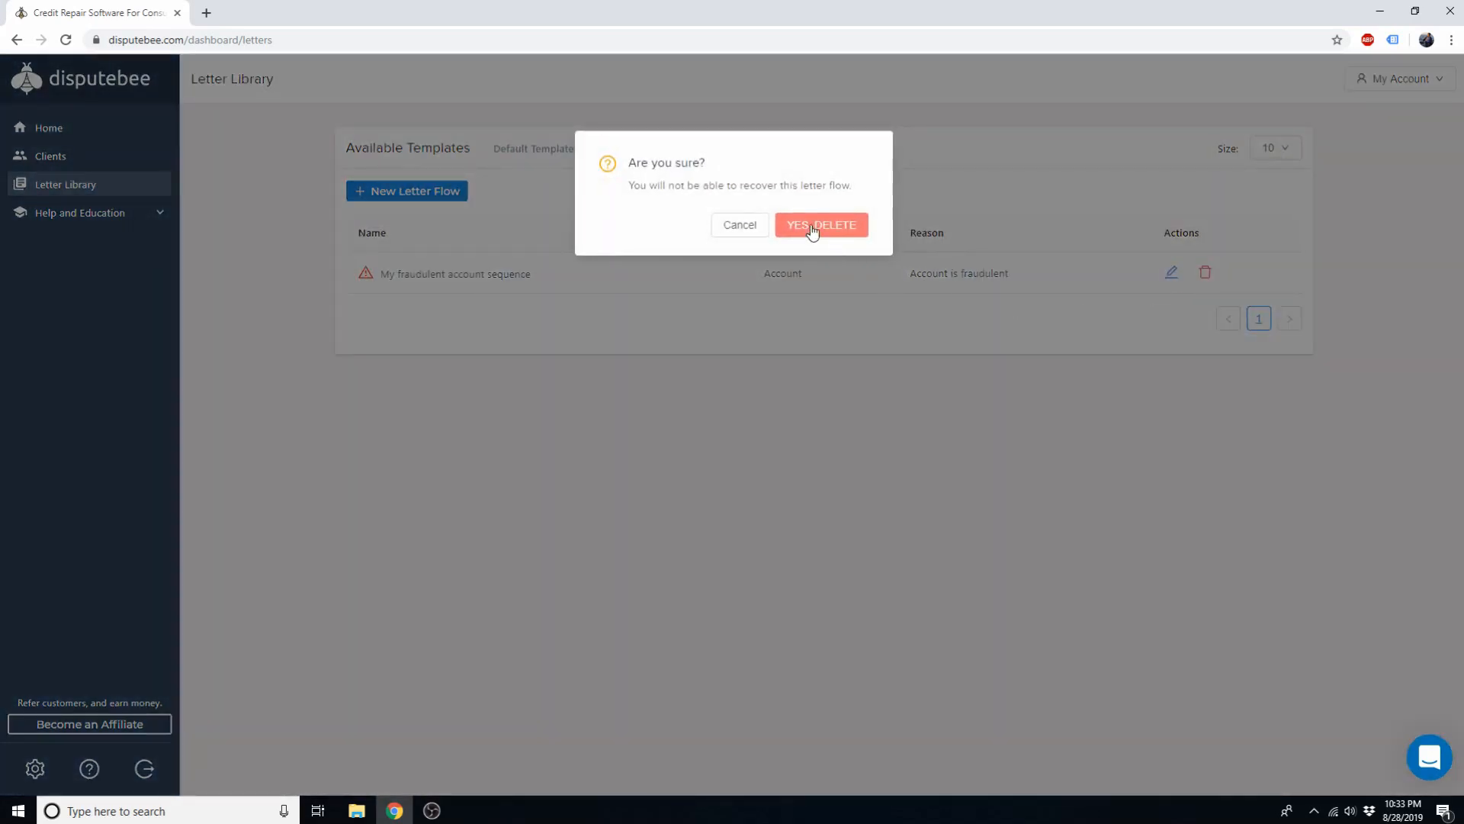
{"action": "left_click", "coordinate": [812, 227]}
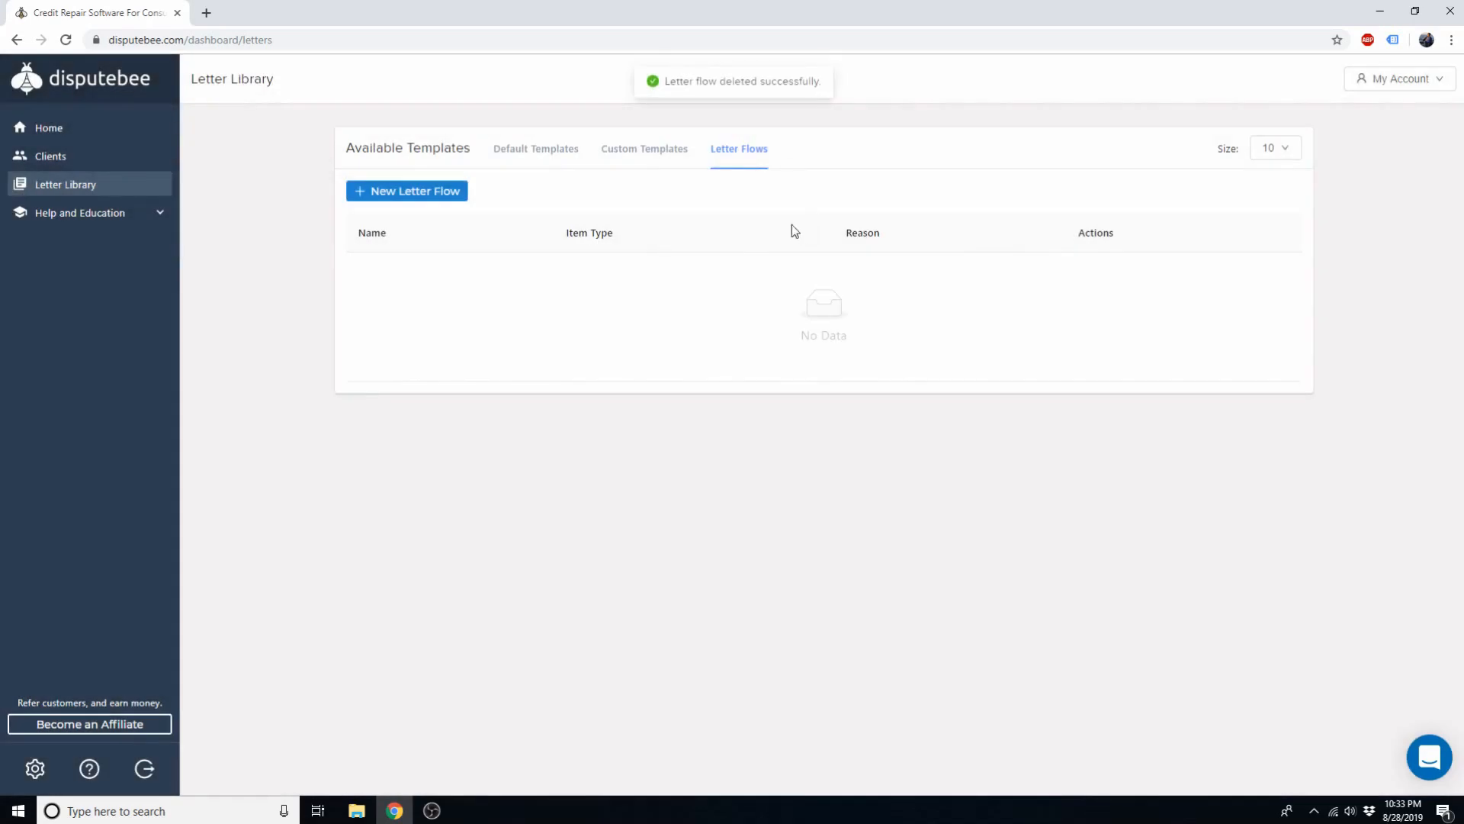
Start a new letter flow named "My custom collection flow" with Account as the item type
{"action": "left_click", "coordinate": [403, 191]}
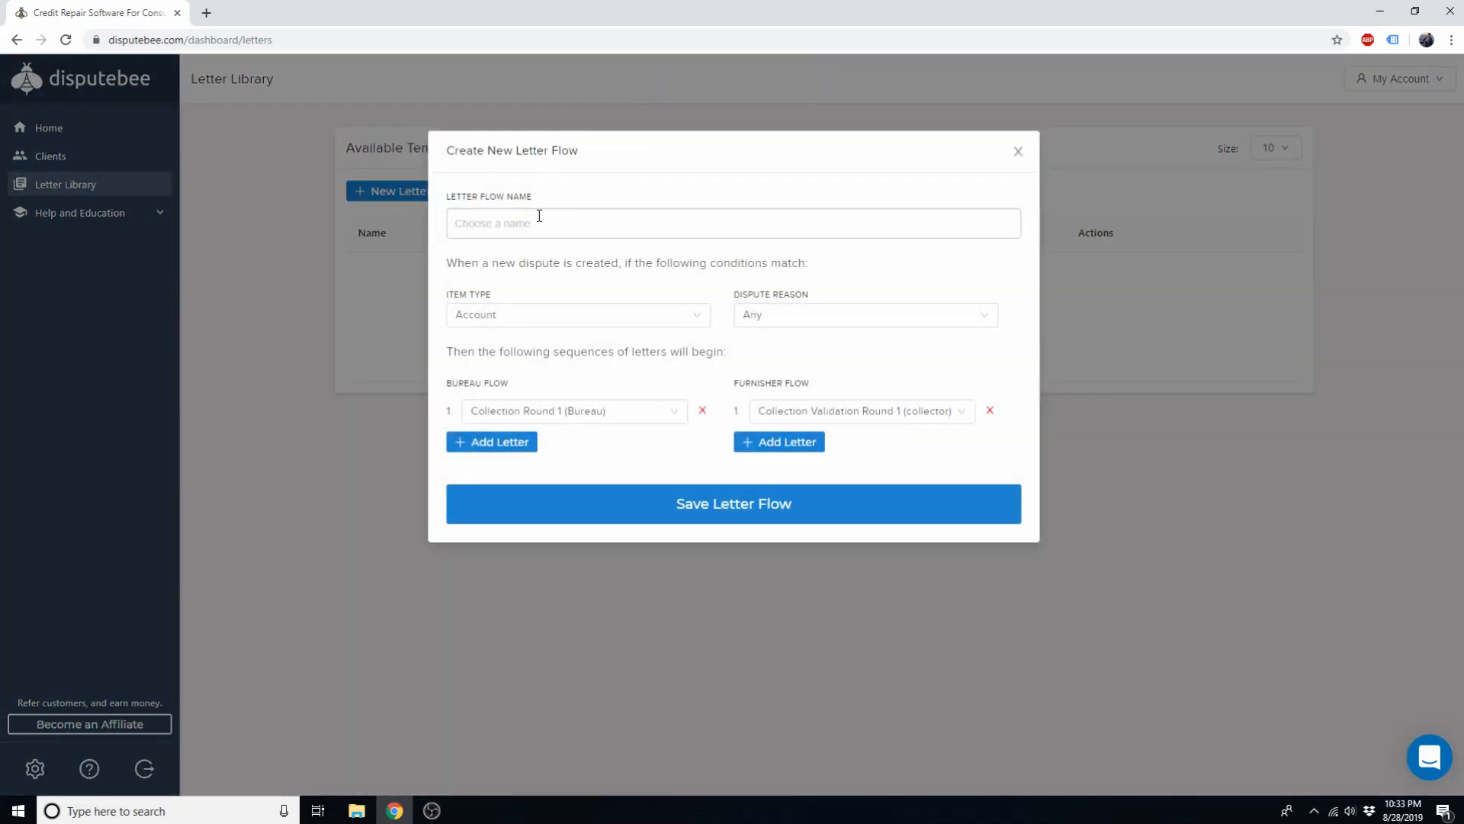
{"action": "left_click", "coordinate": [538, 216]}
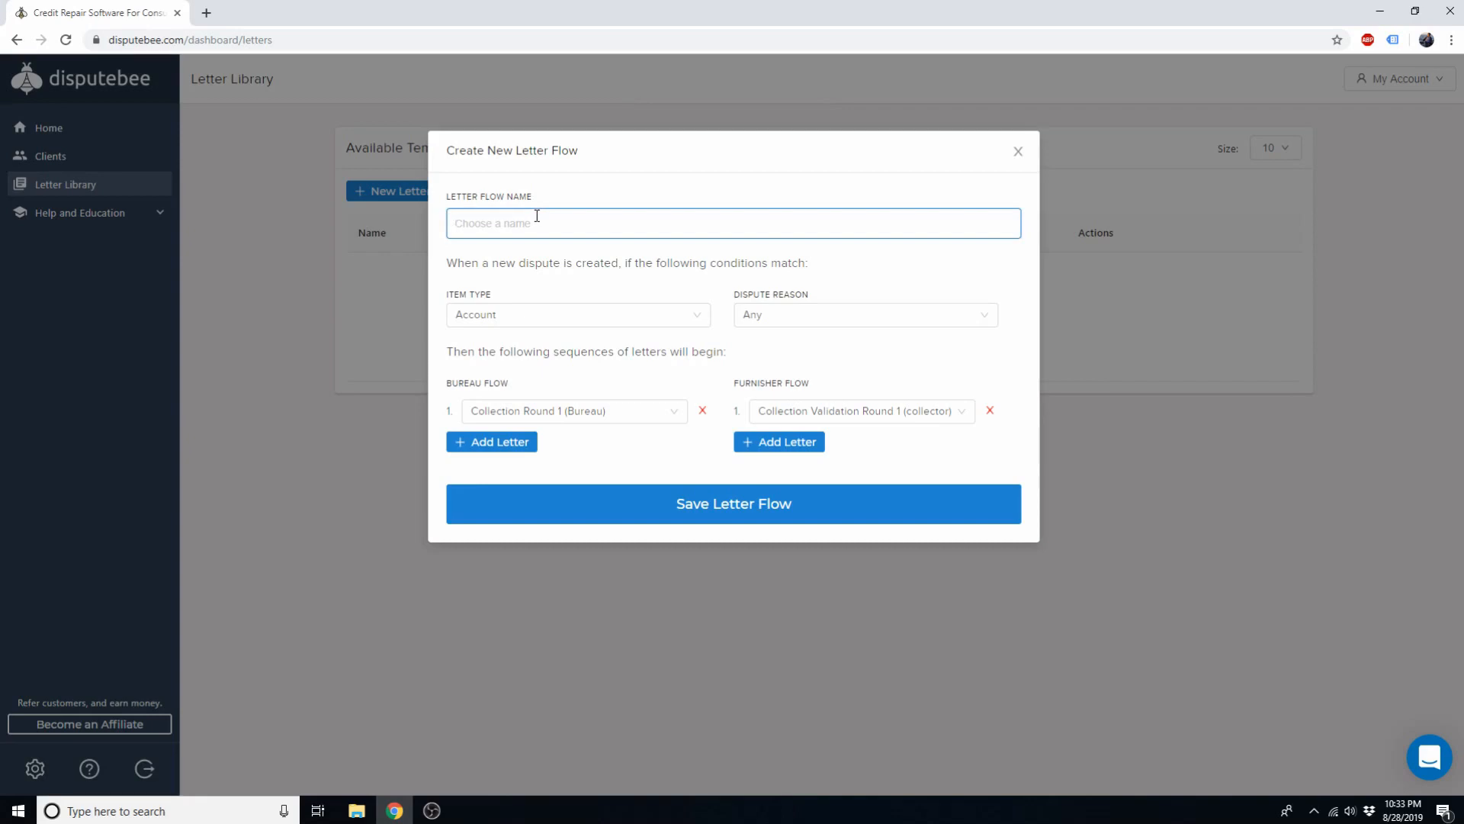
{"action": "type", "text": "My custom collection flow"}
{"action": "left_click", "coordinate": [553, 319]}
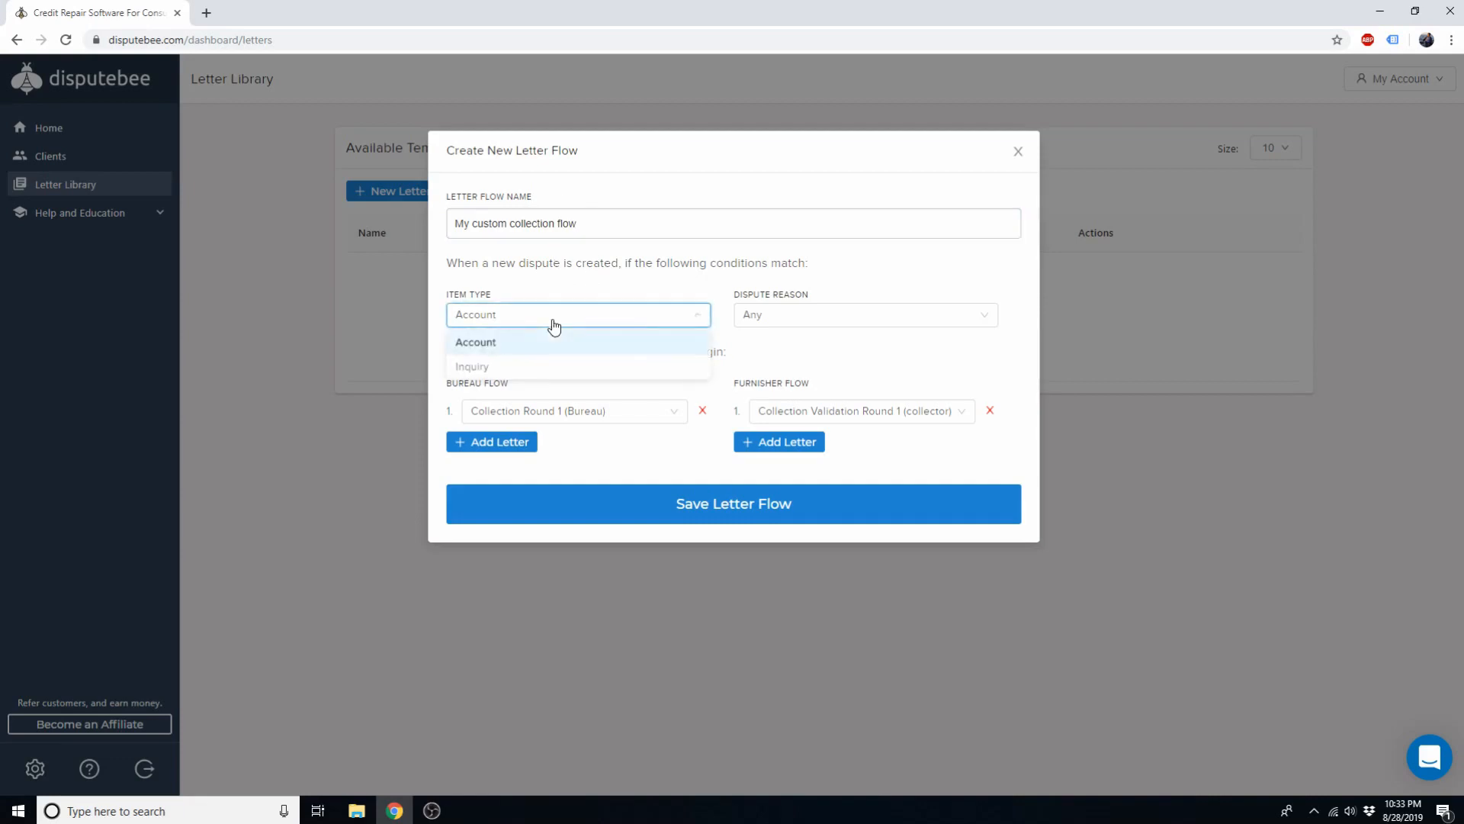
{"action": "left_click", "coordinate": [503, 352]}
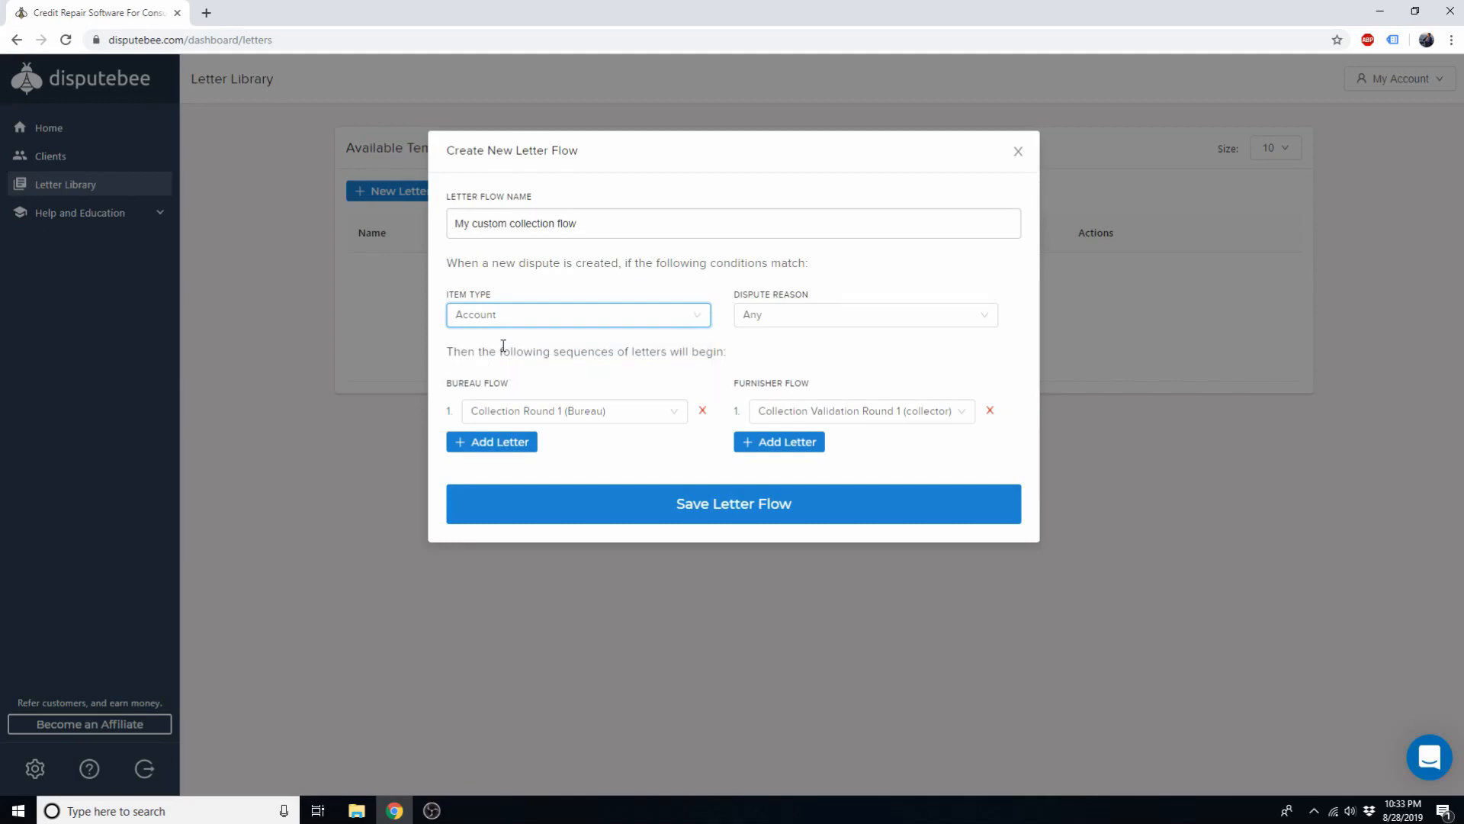
Try "Account is fraudulent" as the flow's dispute reason and set it back to Any
{"action": "left_click", "coordinate": [796, 318]}
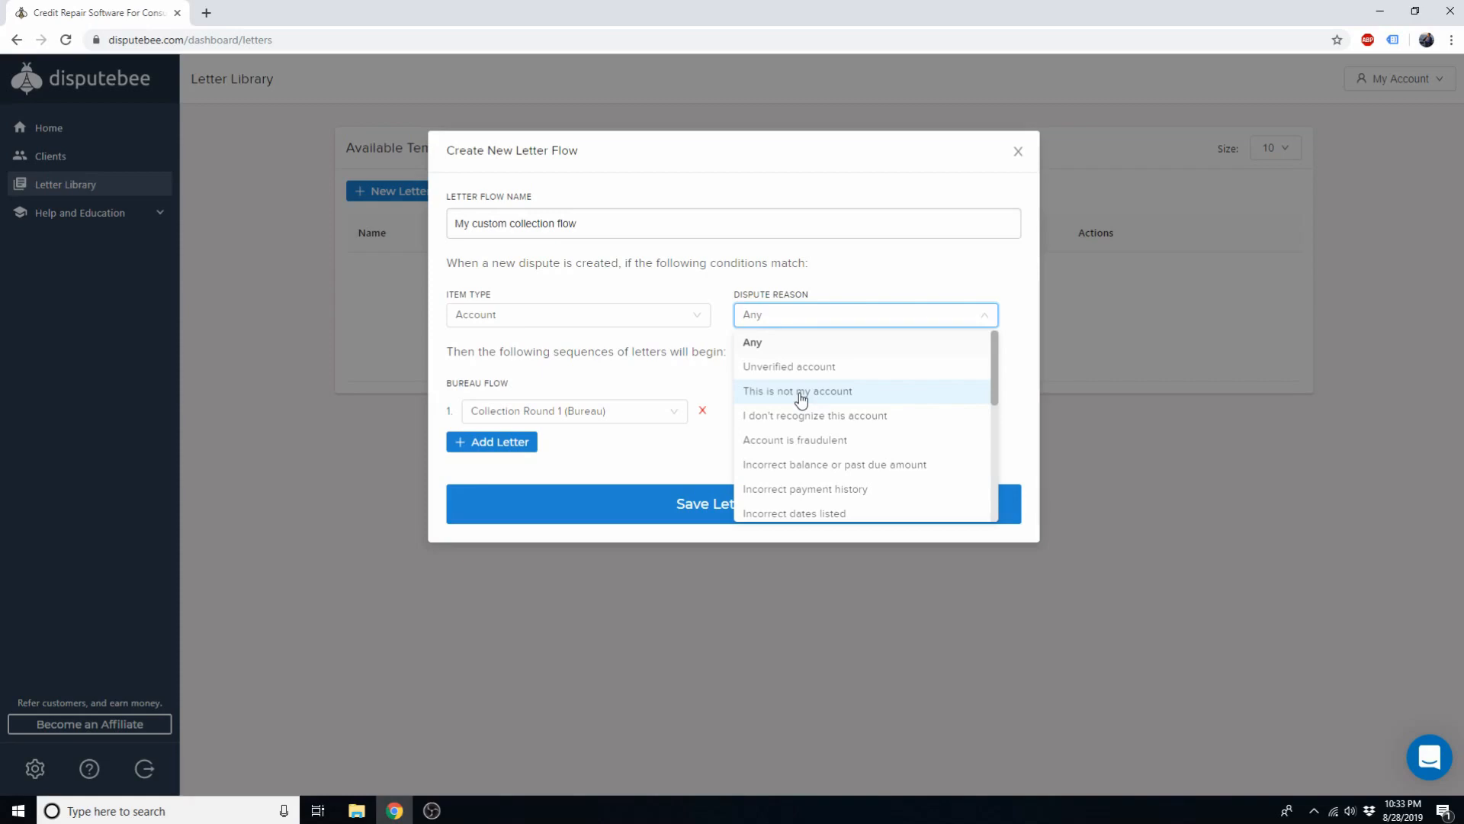
{"action": "scroll", "coordinate": [799, 396], "scroll_direction": "down", "scroll_amount": 1}
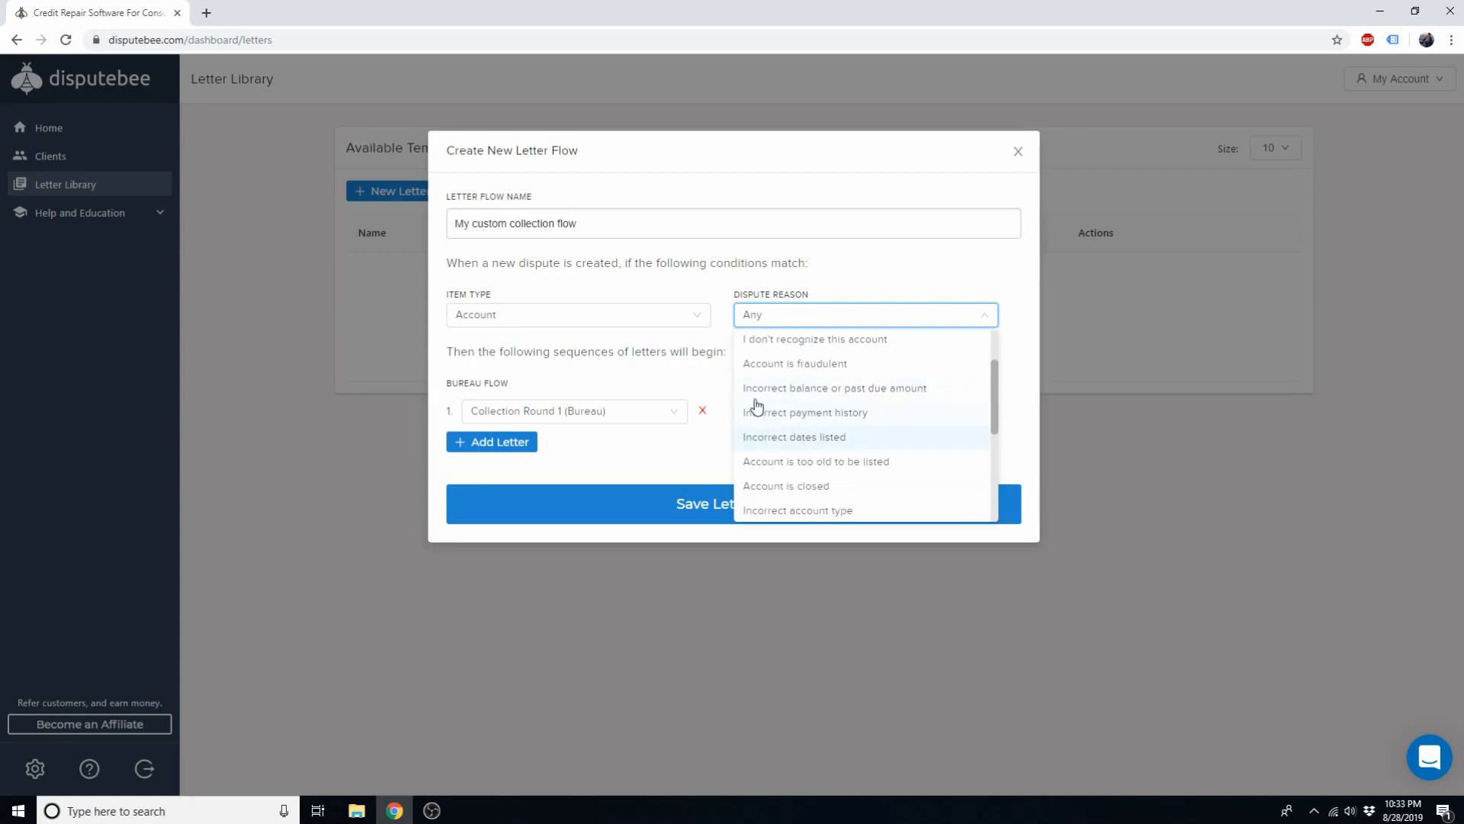
{"action": "left_click", "coordinate": [789, 368]}
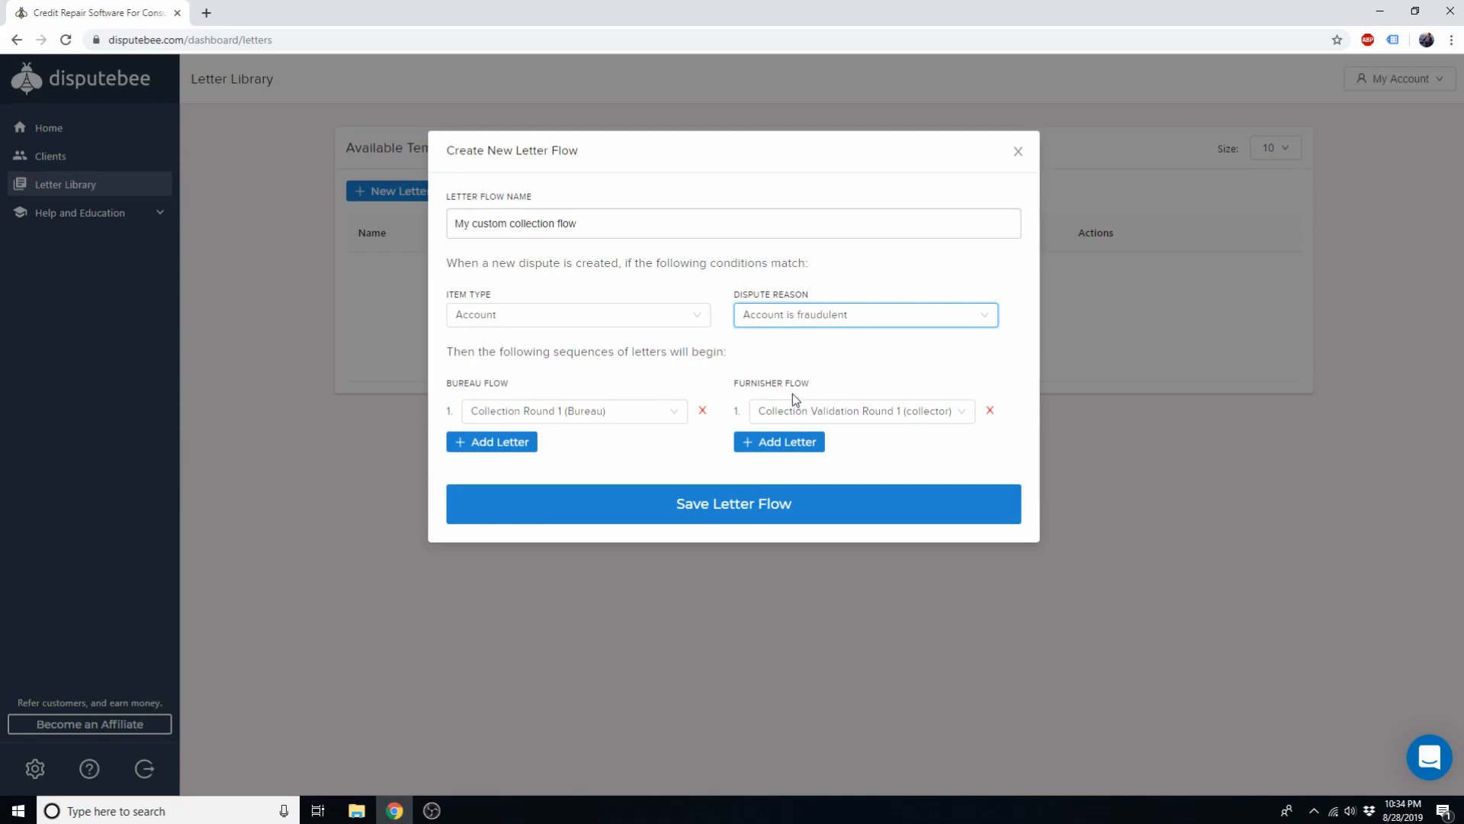
{"action": "left_click", "coordinate": [823, 324]}
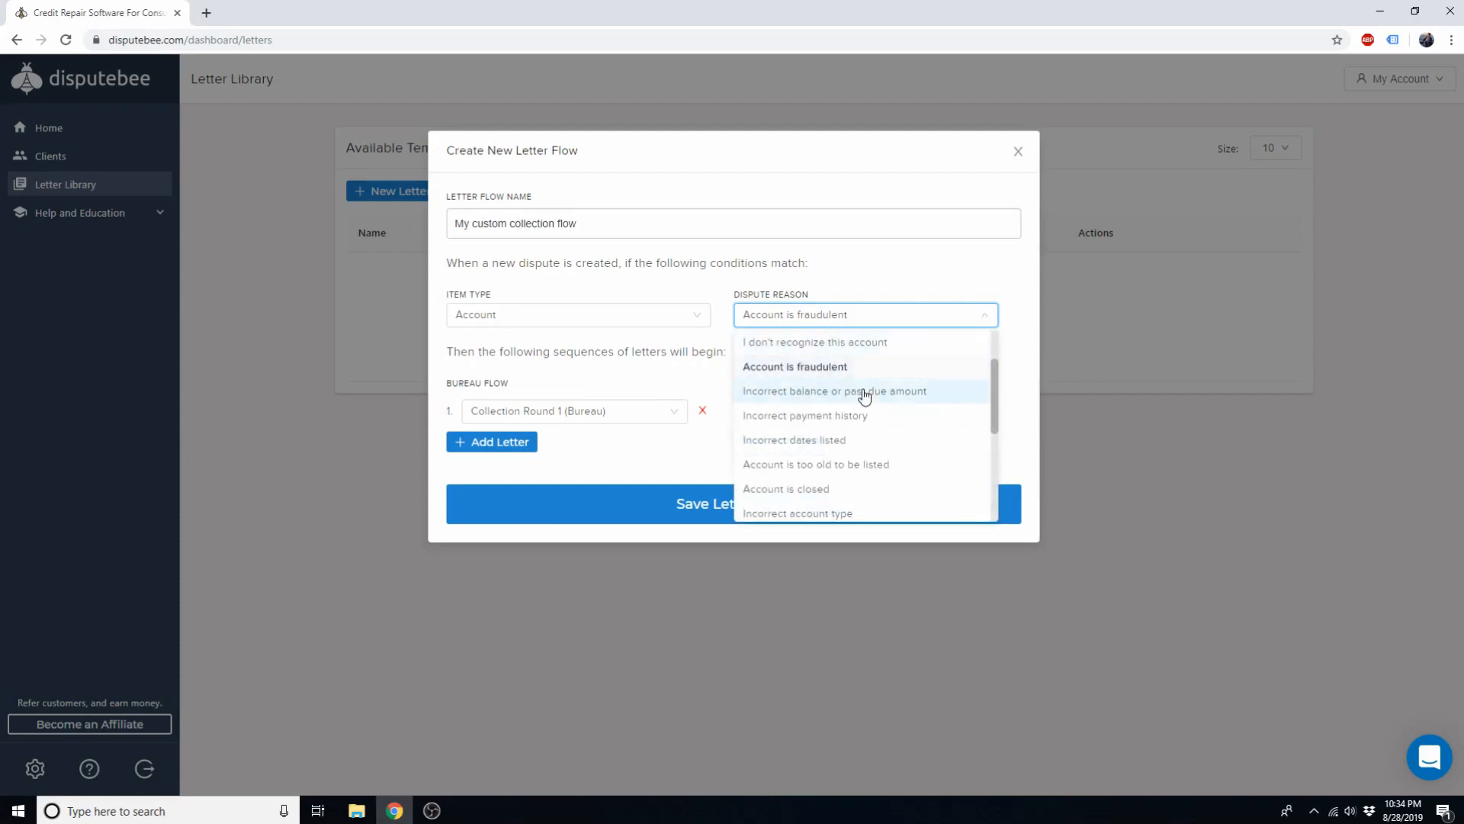
{"action": "scroll", "coordinate": [860, 394], "scroll_direction": "up", "scroll_amount": 2}
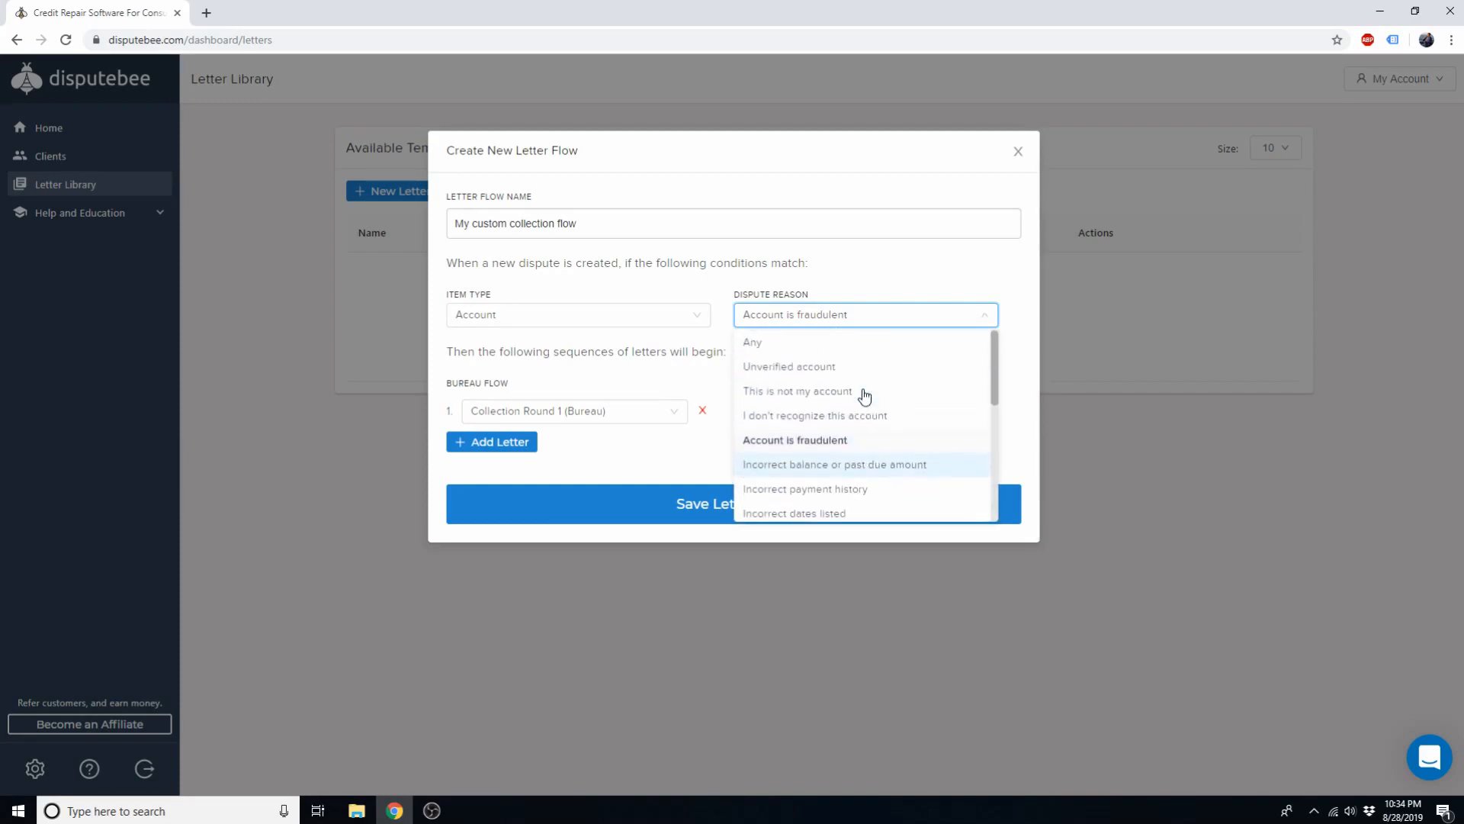
{"action": "left_click", "coordinate": [786, 347]}
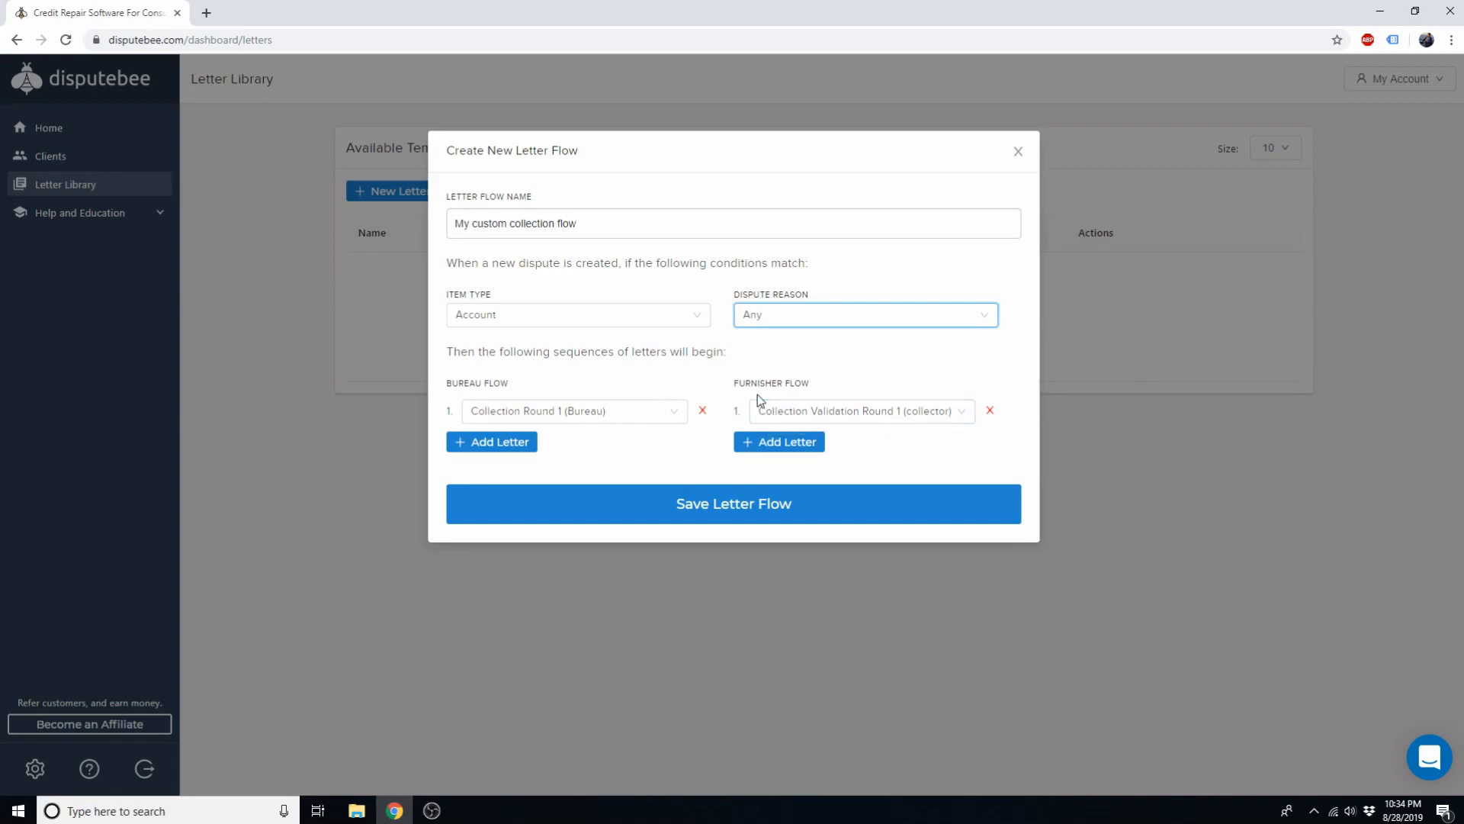
{"action": "left_click", "coordinate": [782, 319]}
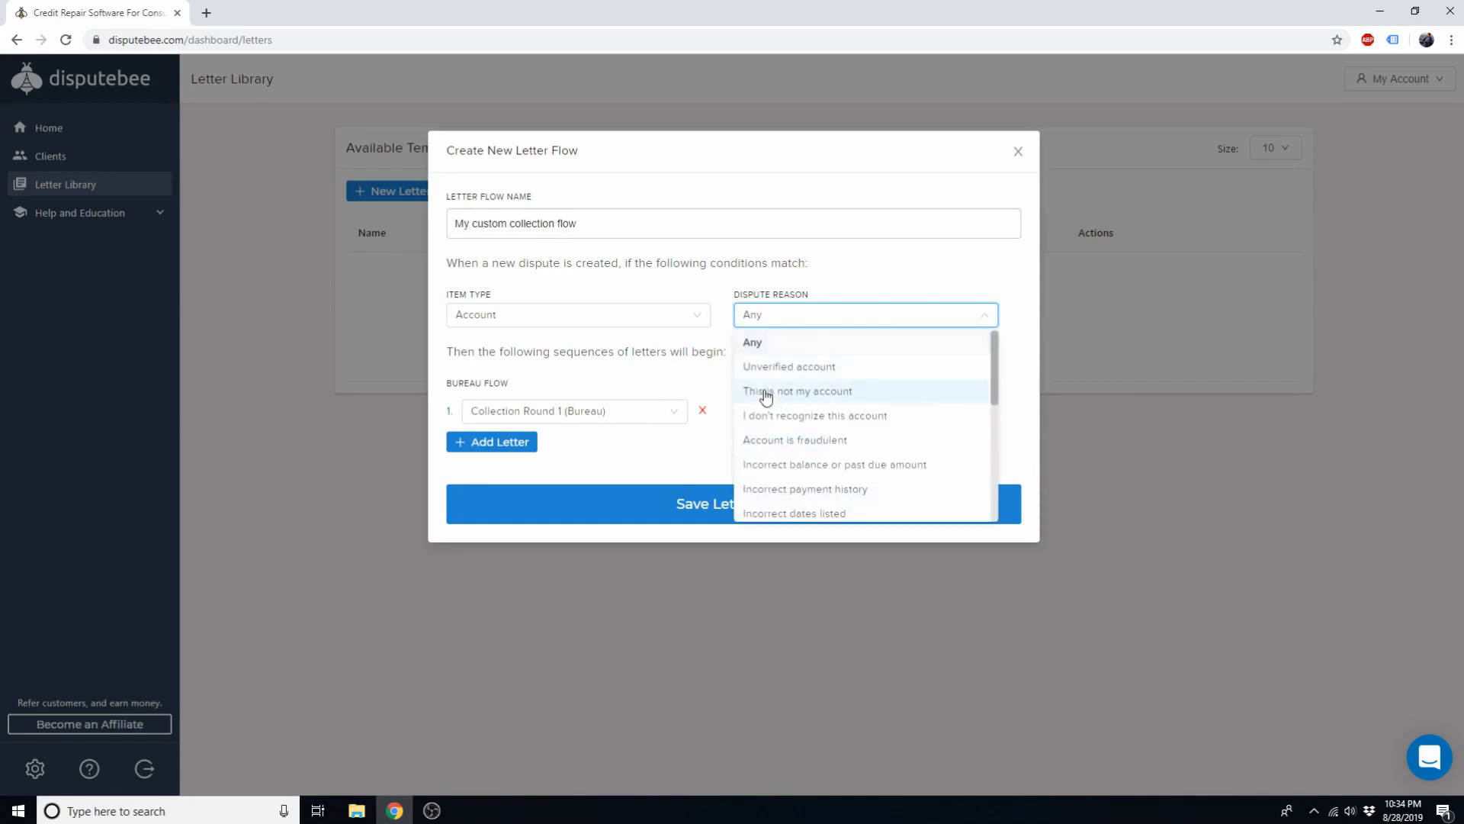
{"action": "left_click", "coordinate": [756, 265]}
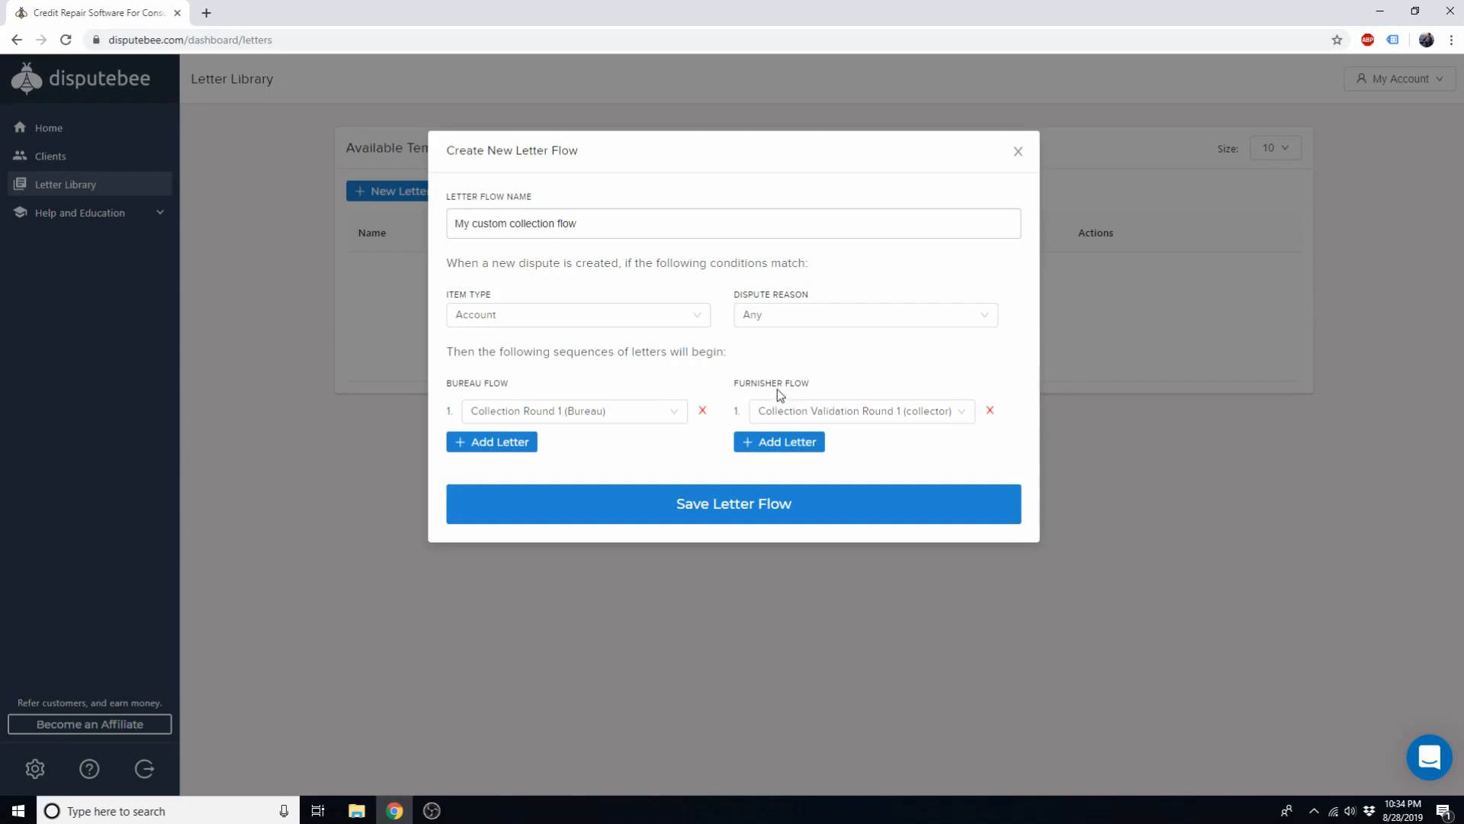
Remove the furnisher flow's letter and set the first bureau letter to "My custom collection round 1 letter (bureau)"
{"action": "left_click", "coordinate": [989, 411]}
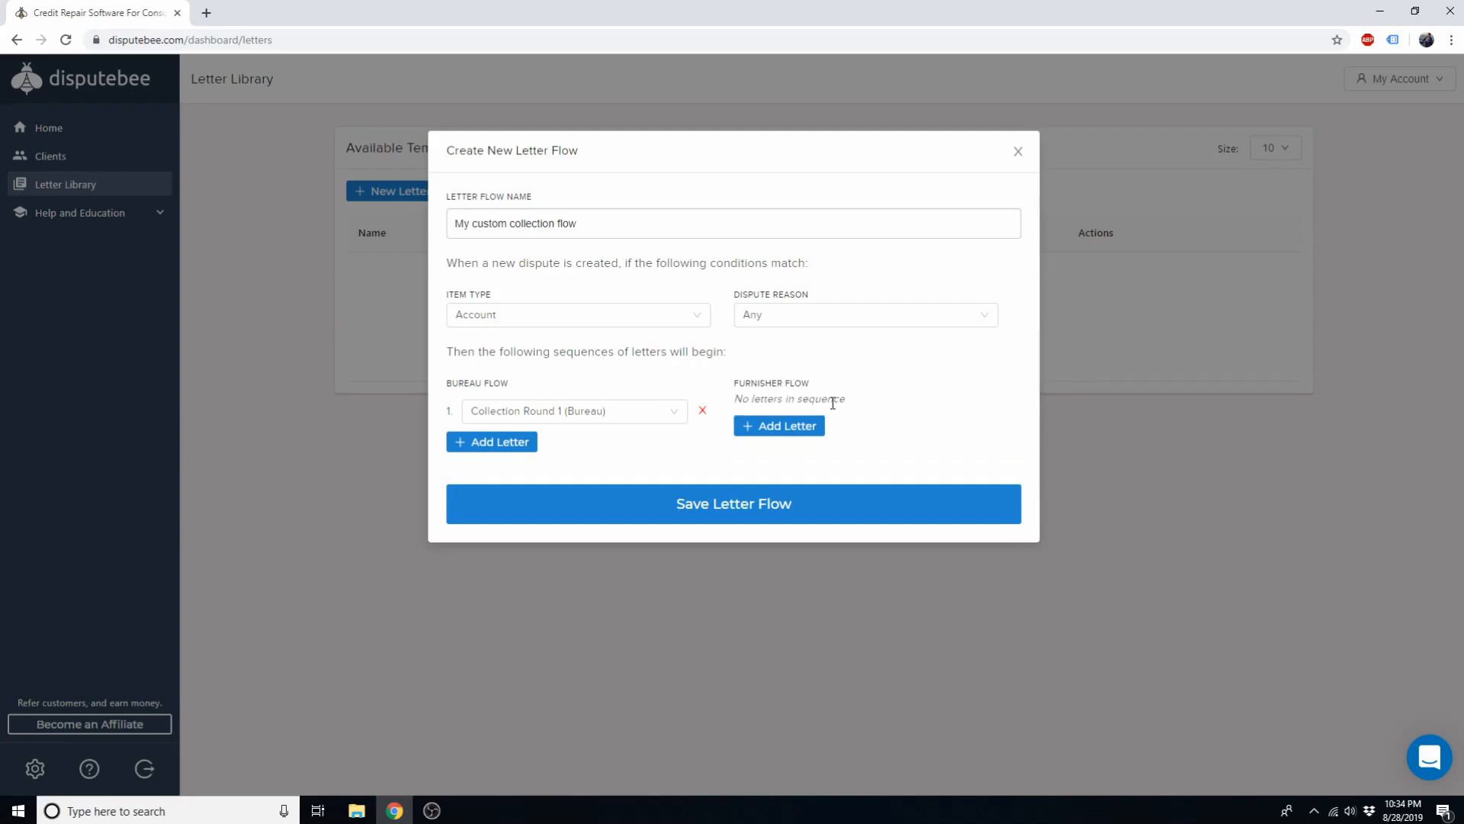
{"action": "left_click", "coordinate": [646, 414]}
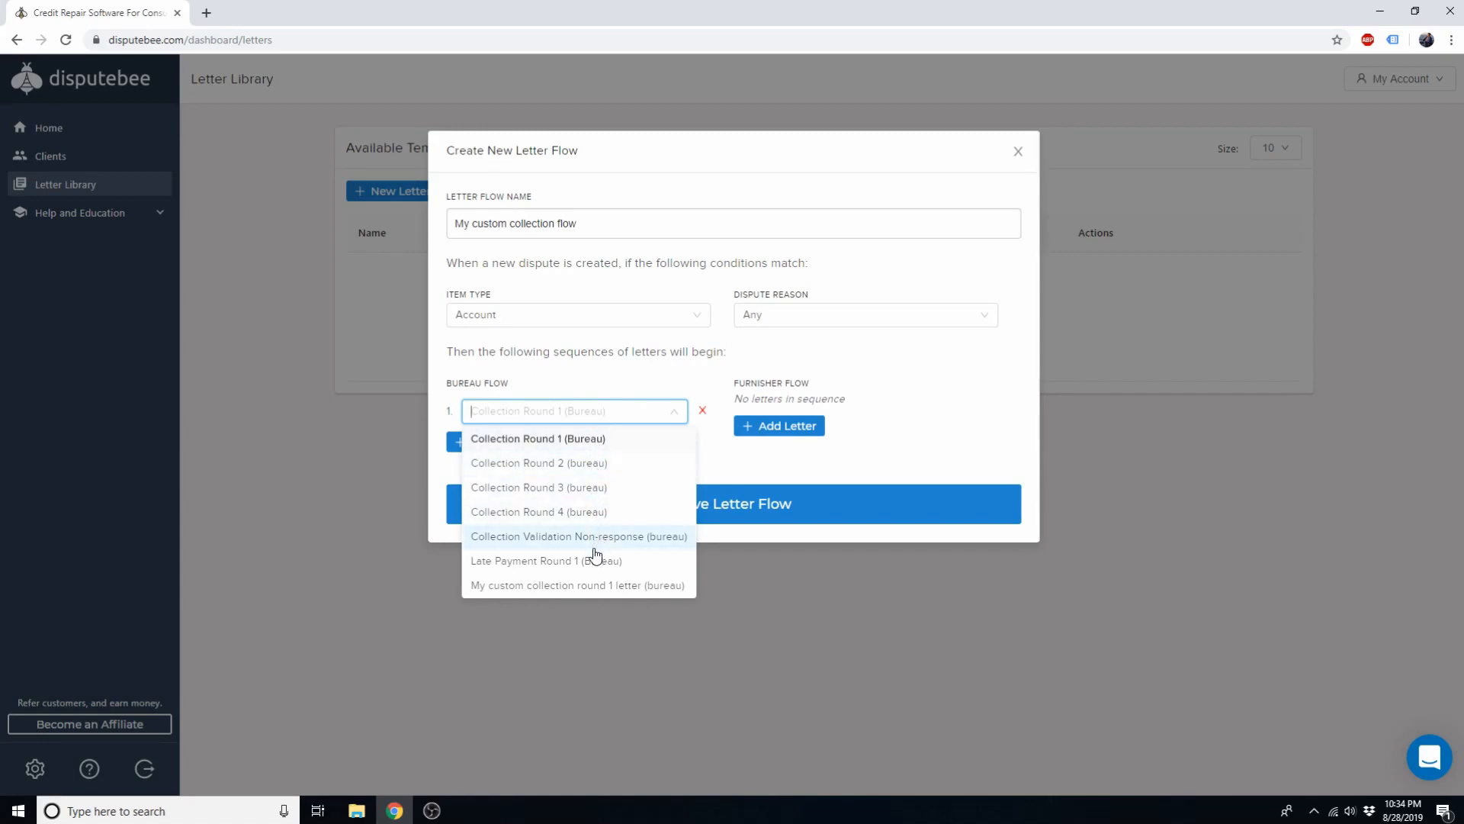
{"action": "left_click", "coordinate": [558, 585]}
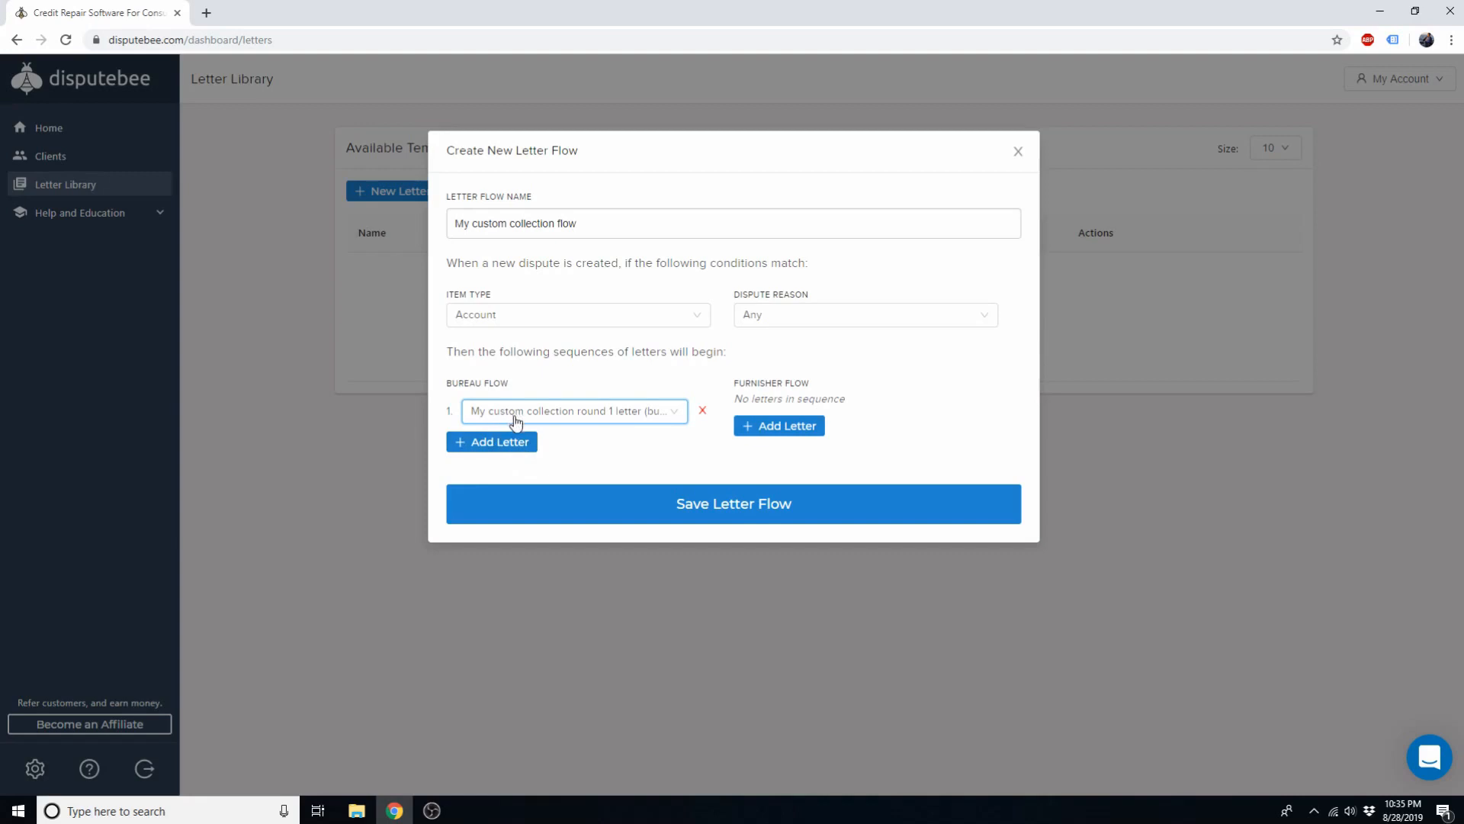
Try adding "Collection Round 2 (bureau)" as the second bureau letter and remove it again
{"action": "left_click", "coordinate": [494, 443]}
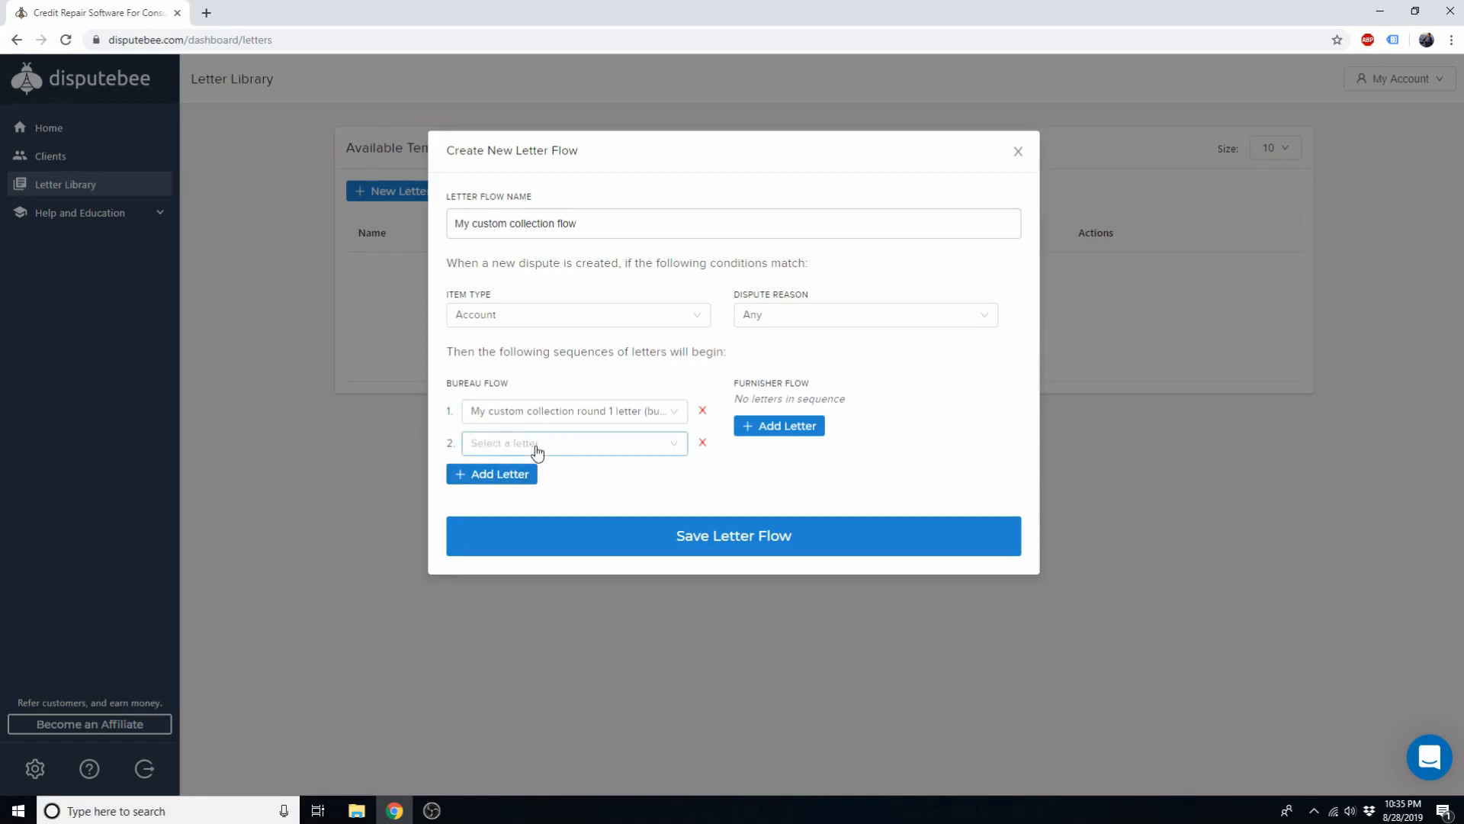
{"action": "left_click", "coordinate": [536, 450]}
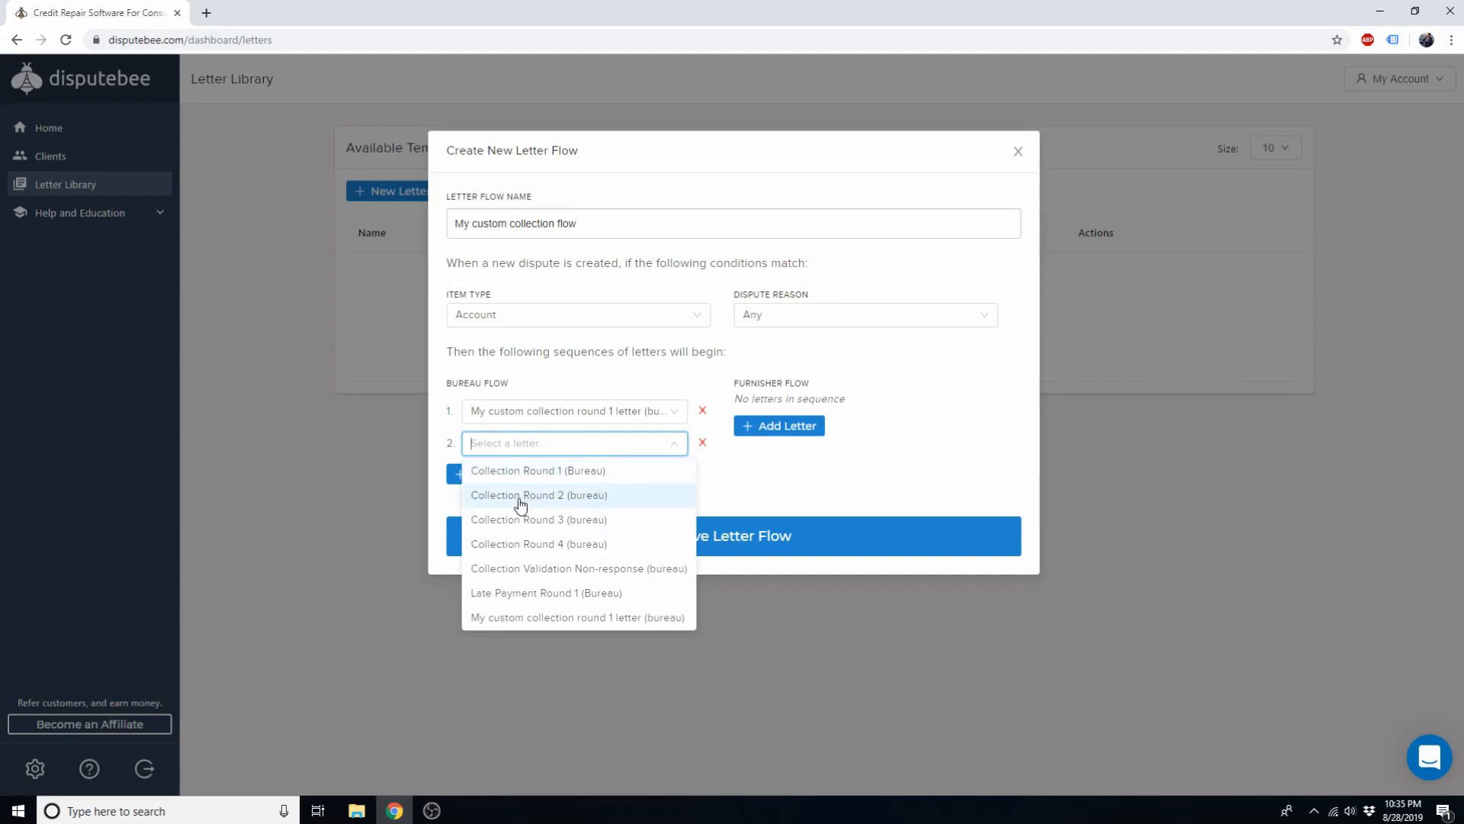
{"action": "left_click", "coordinate": [540, 497]}
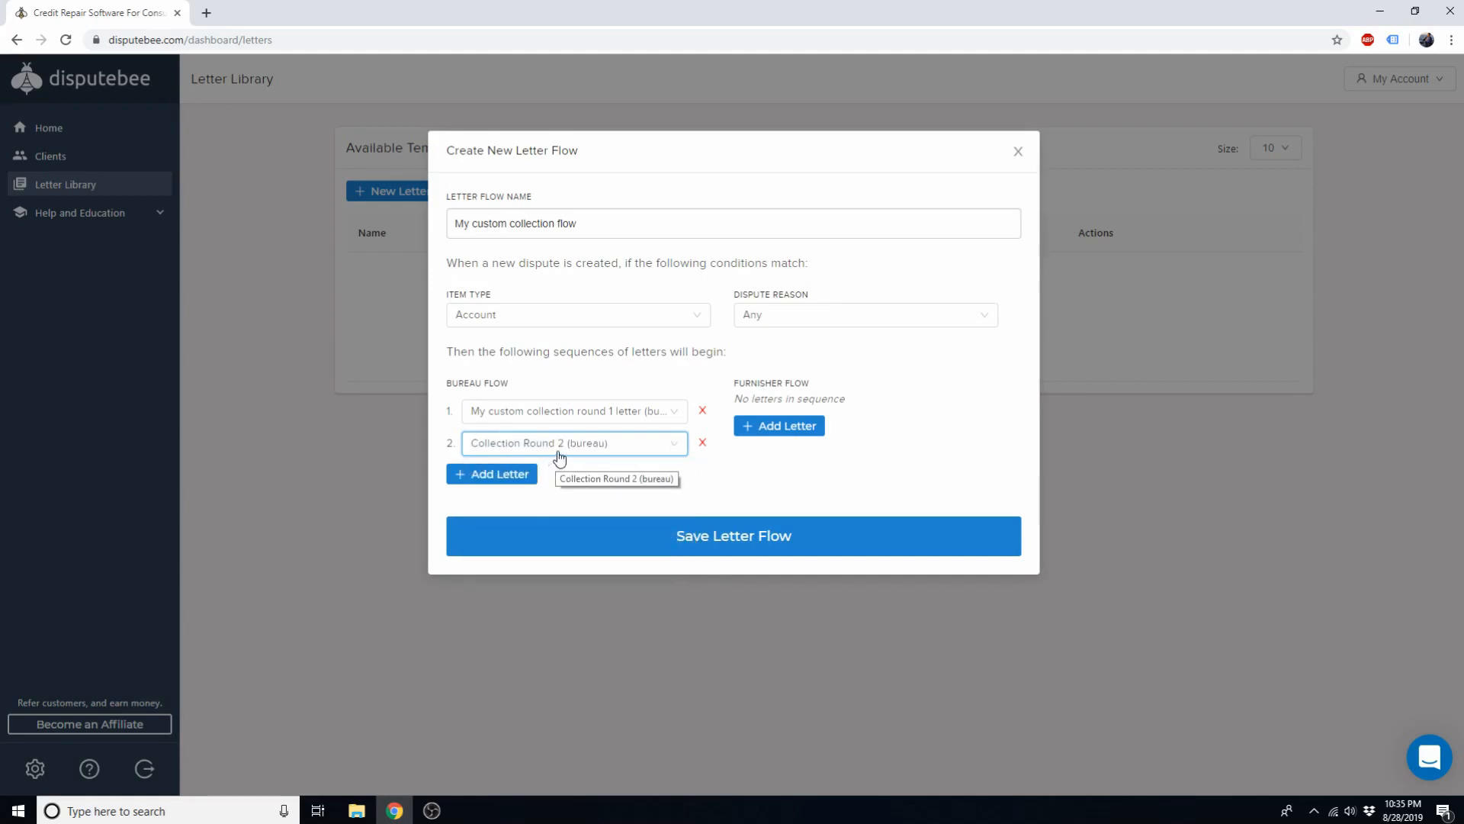
{"action": "left_click", "coordinate": [702, 443]}
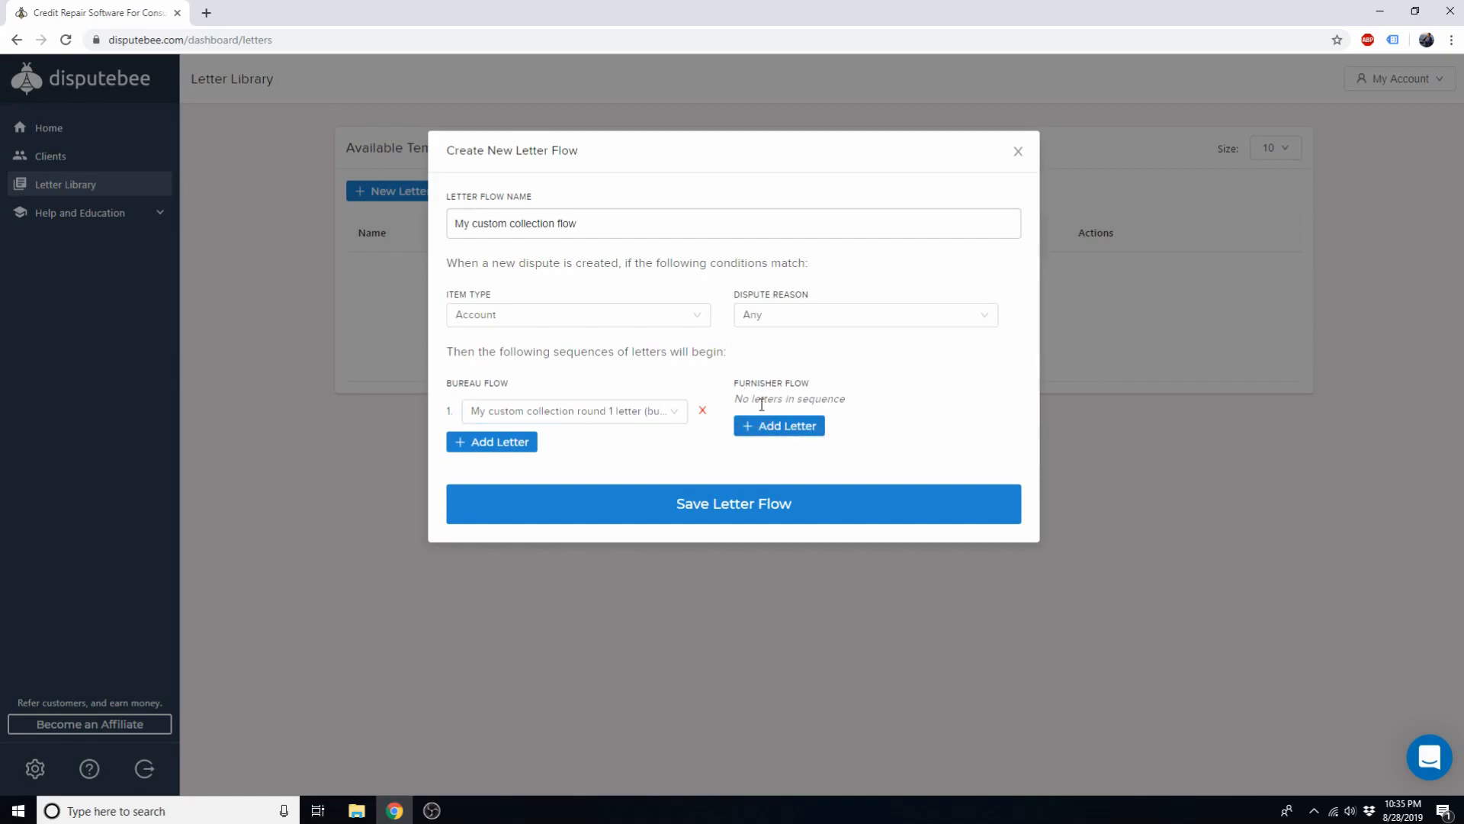
Save the letter flow and open the list of all clients
{"action": "left_click", "coordinate": [668, 508]}
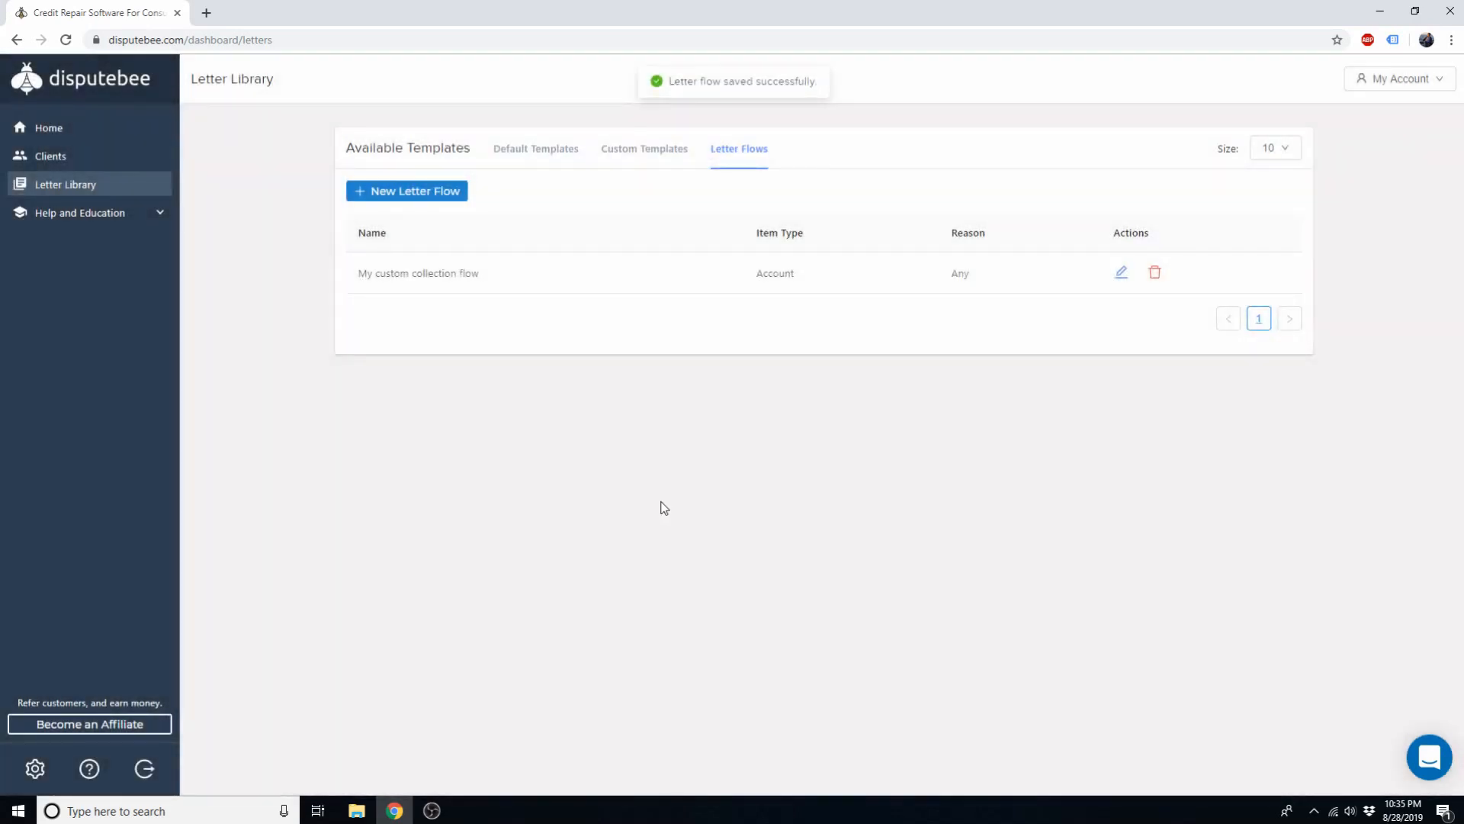
{"action": "left_click", "coordinate": [100, 155]}
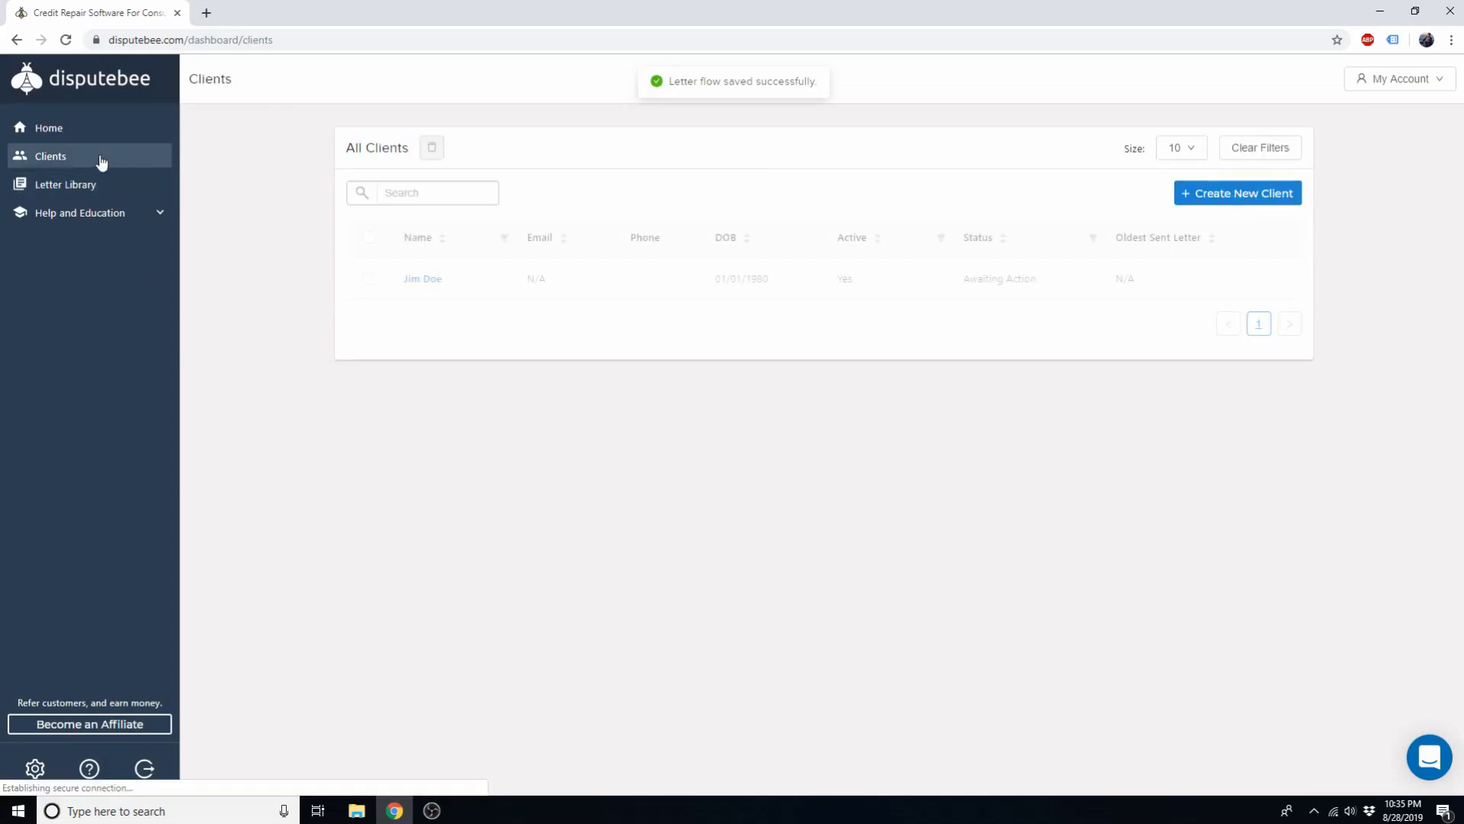
Open the listed client's disputes and start a new dispute of the Collections type
{"action": "left_click", "coordinate": [424, 280]}
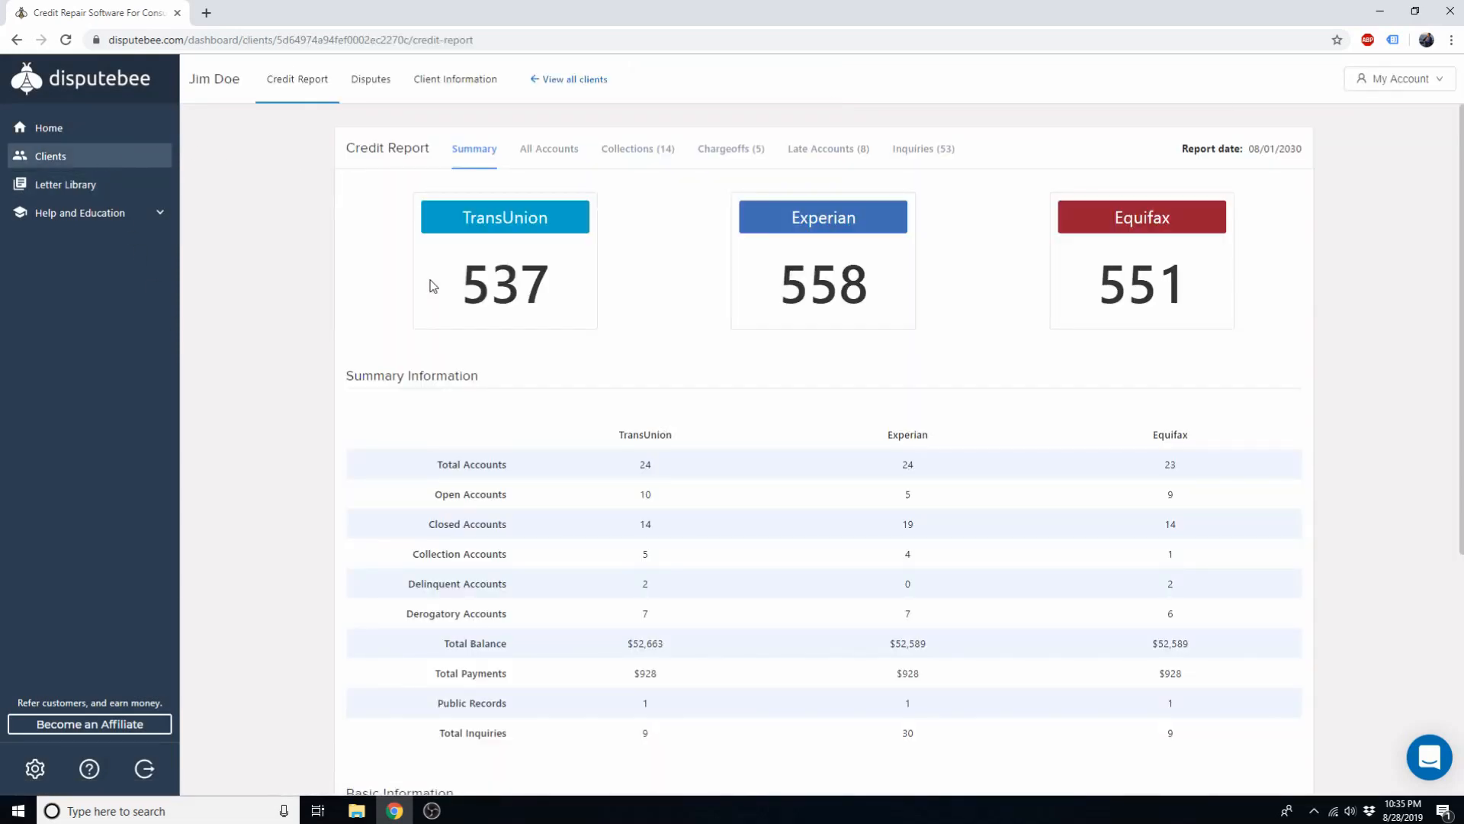
{"action": "left_click", "coordinate": [368, 101]}
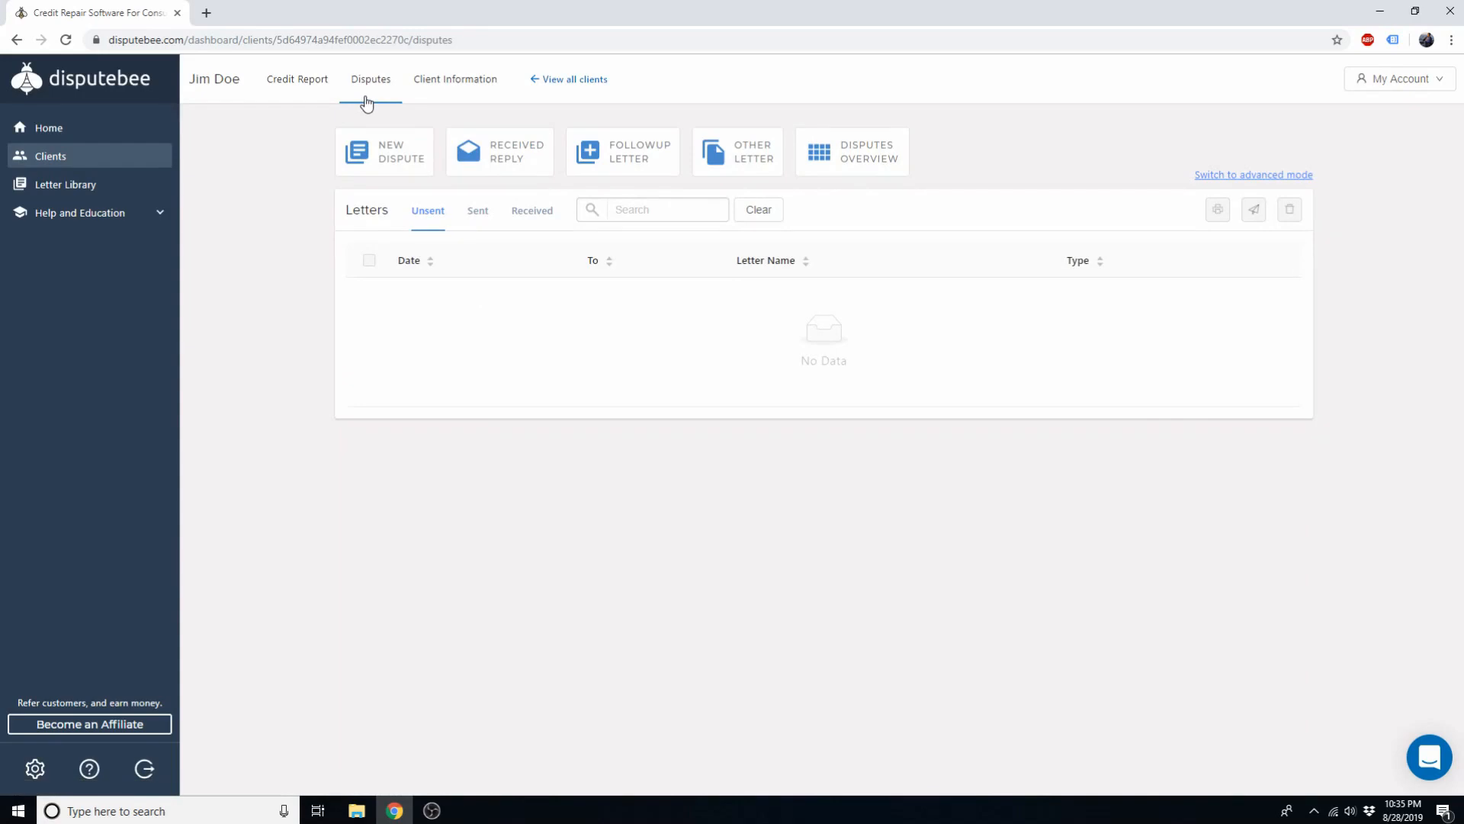
{"action": "left_click", "coordinate": [424, 167]}
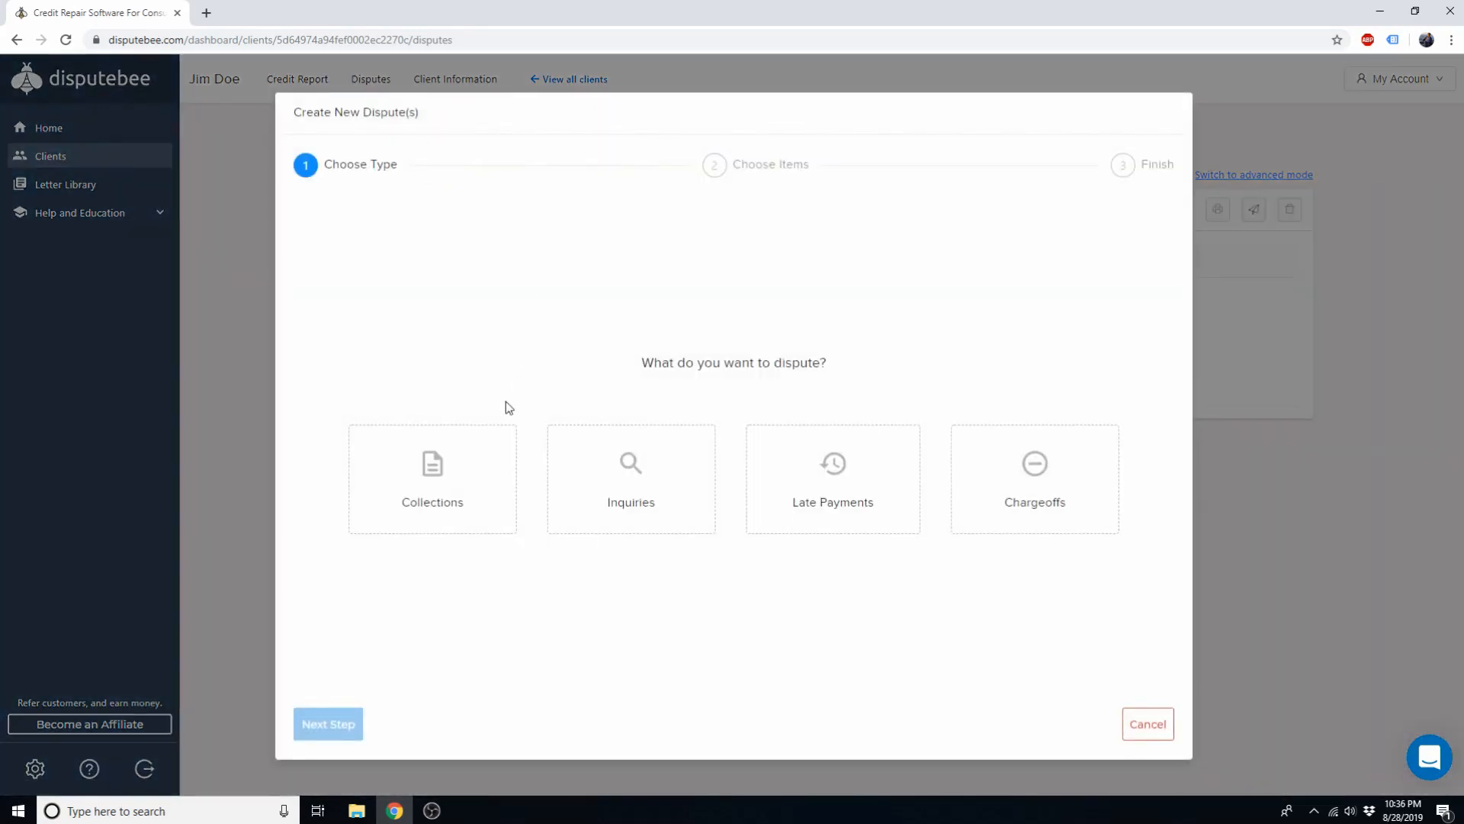
{"action": "left_click", "coordinate": [461, 472]}
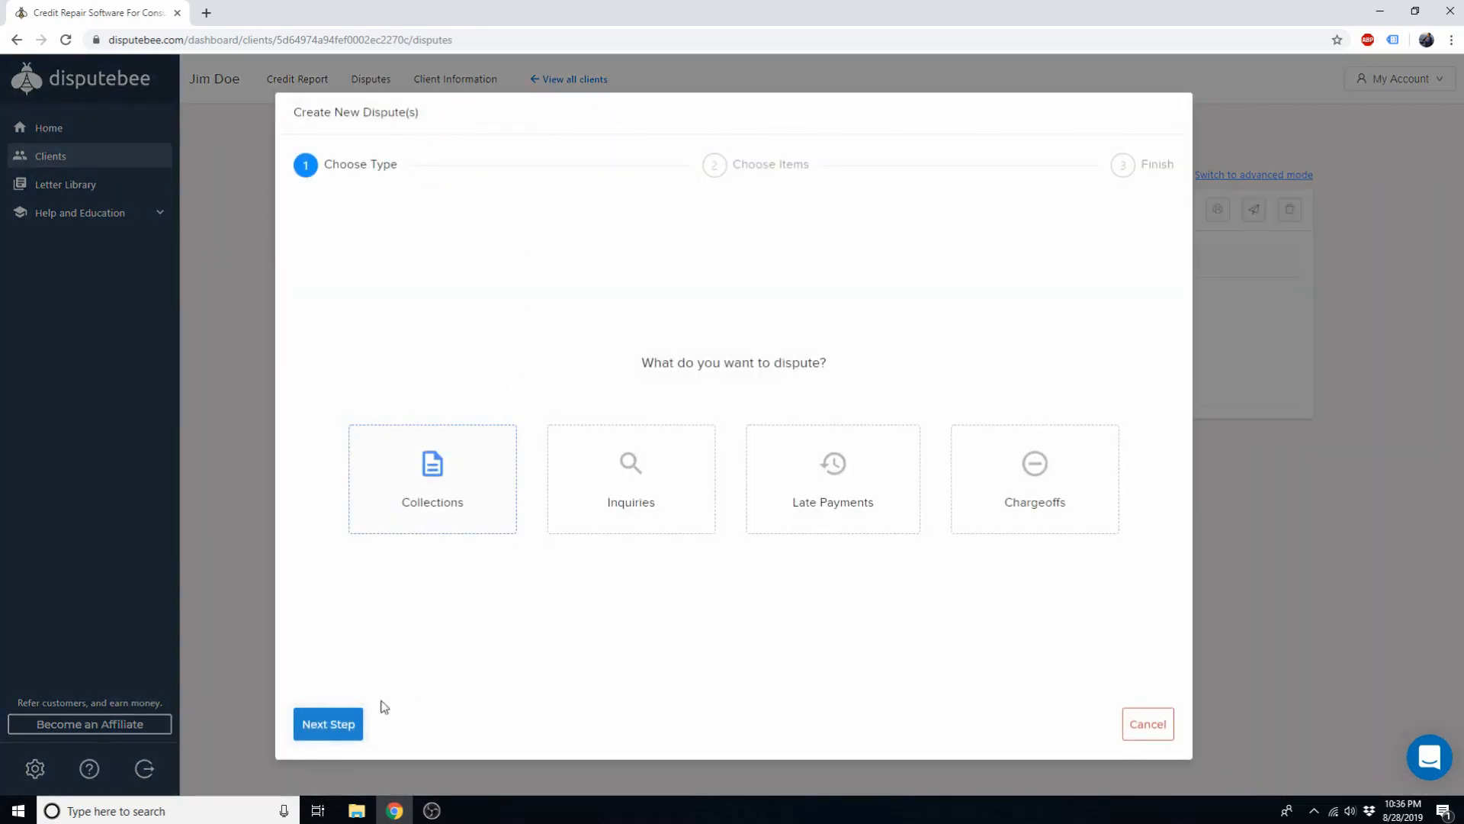
{"action": "left_click", "coordinate": [330, 724]}
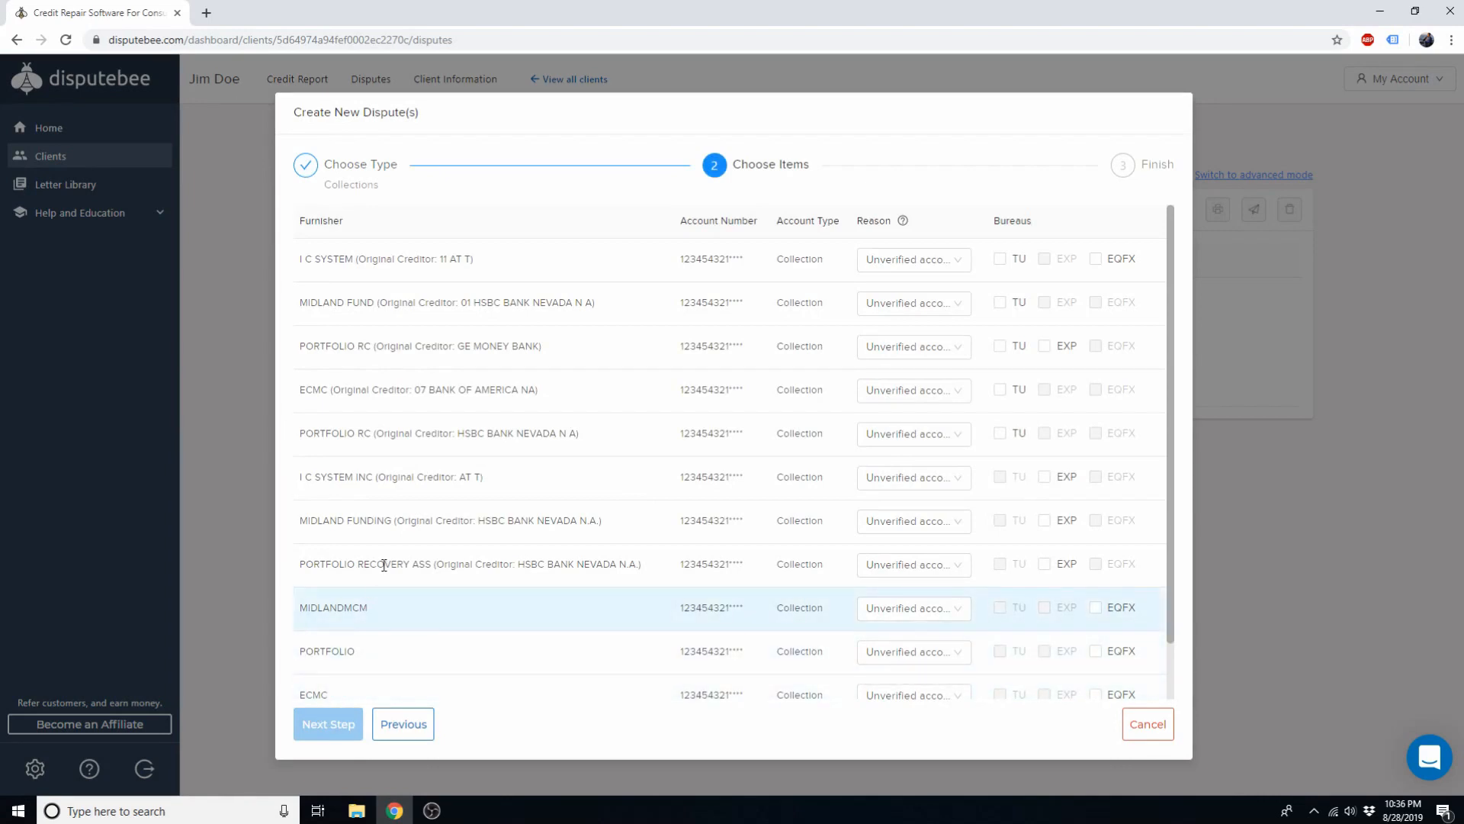
Create disputes for the I C SYSTEM (Original Creditor: 11 AT T) collection with TransUnion and Equifax, using the reason Unverified account
{"action": "left_click", "coordinate": [607, 262]}
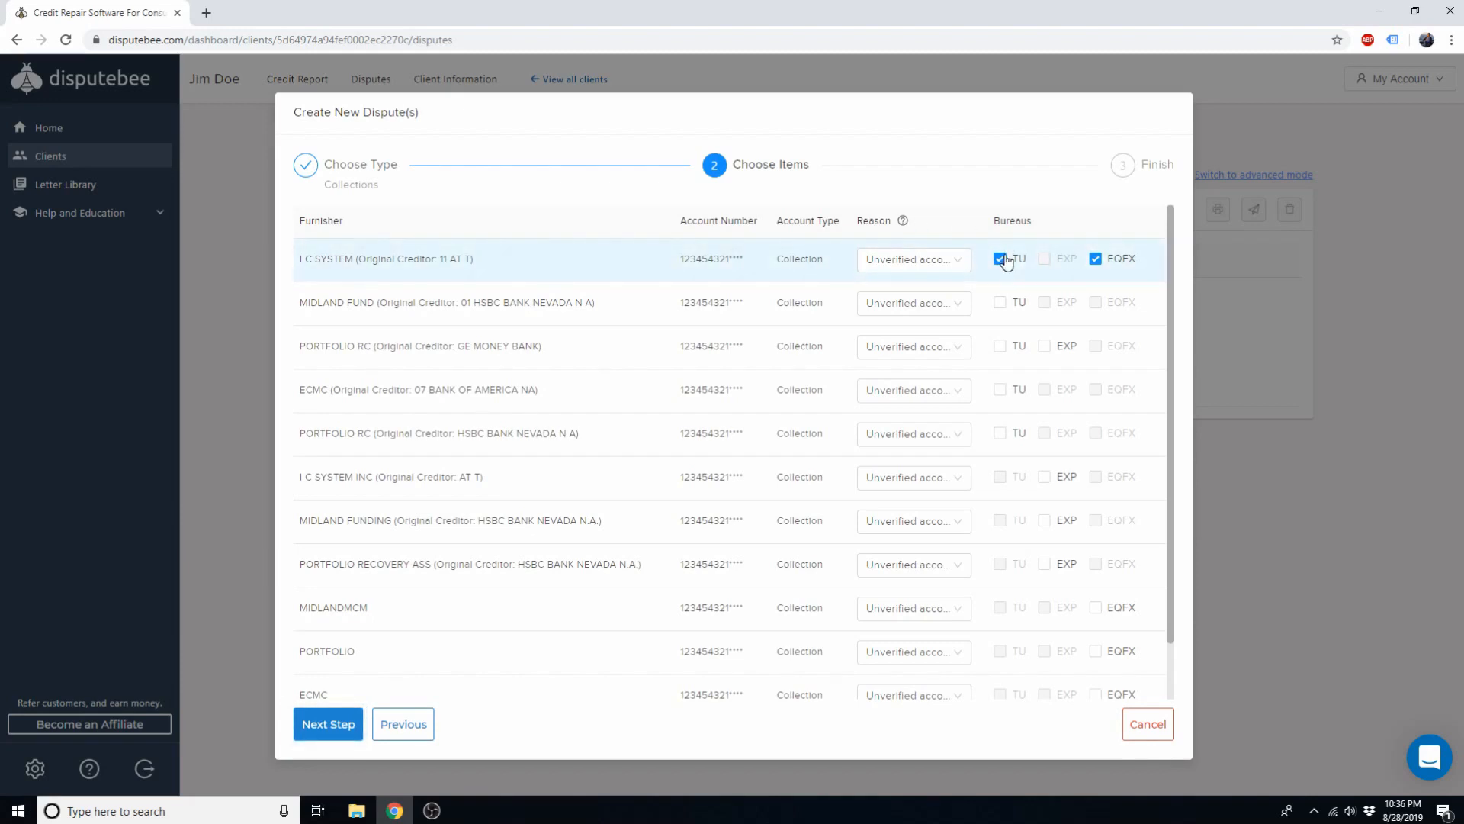
{"action": "left_click", "coordinate": [894, 263]}
{"action": "left_click", "coordinate": [902, 293]}
{"action": "left_click", "coordinate": [347, 728]}
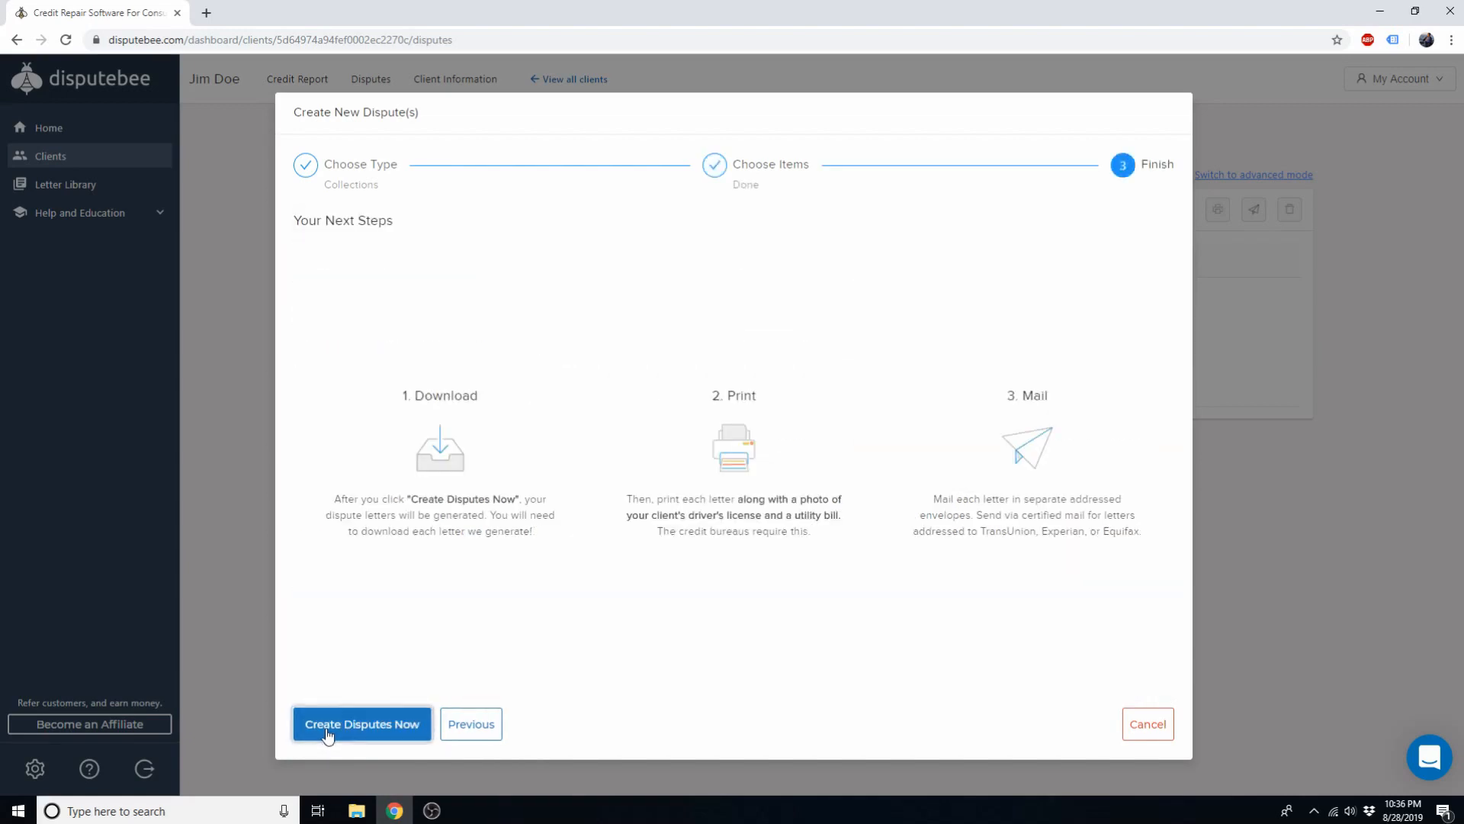
{"action": "left_click", "coordinate": [350, 726]}
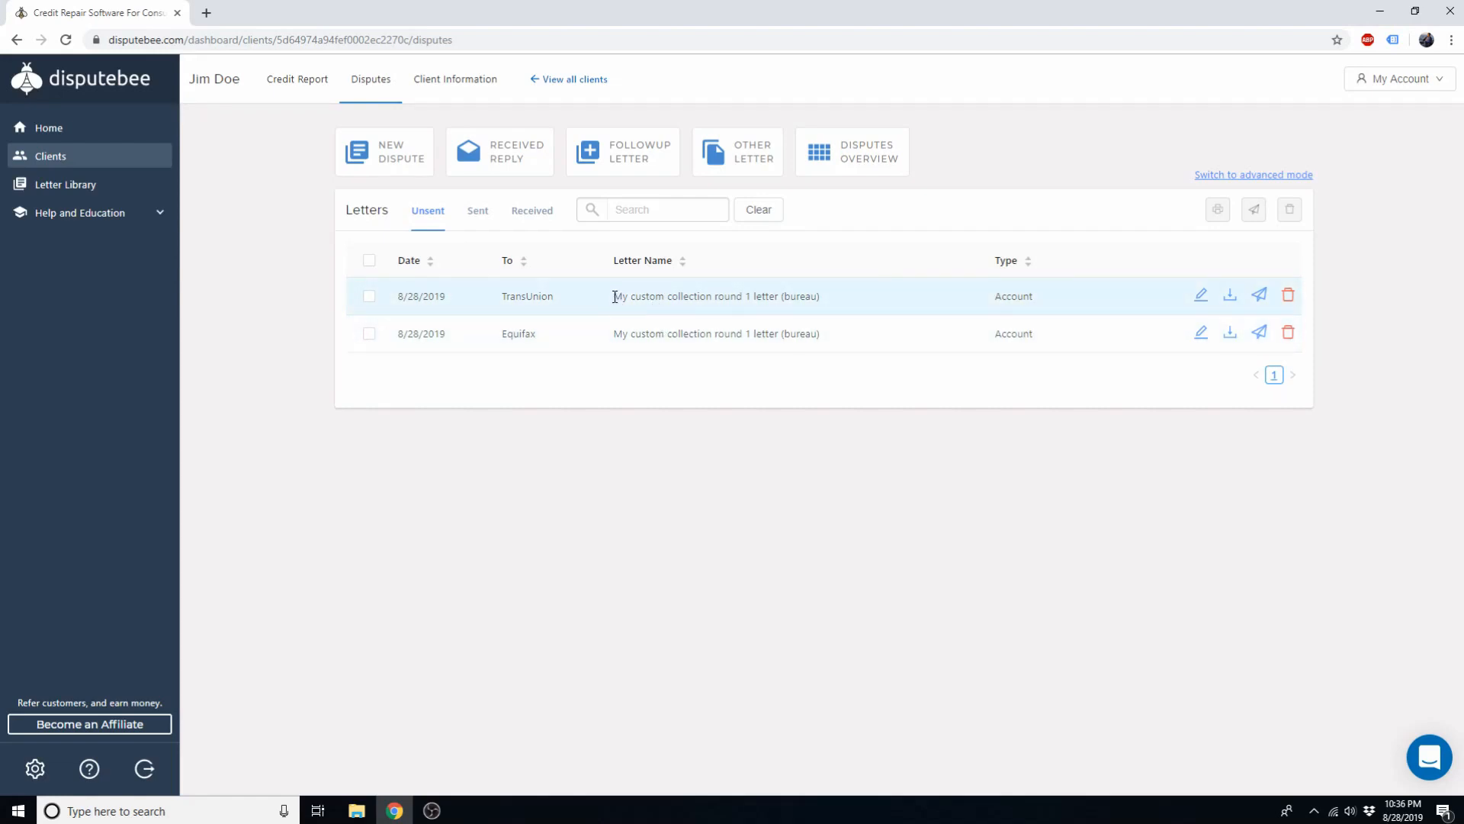
Check the unsent letters' name and the TransUnion letter's custom text, bureau address and account details, closing it without saving
{"action": "left_click_drag", "start_coordinate": [613, 296], "coordinate": [821, 295]}
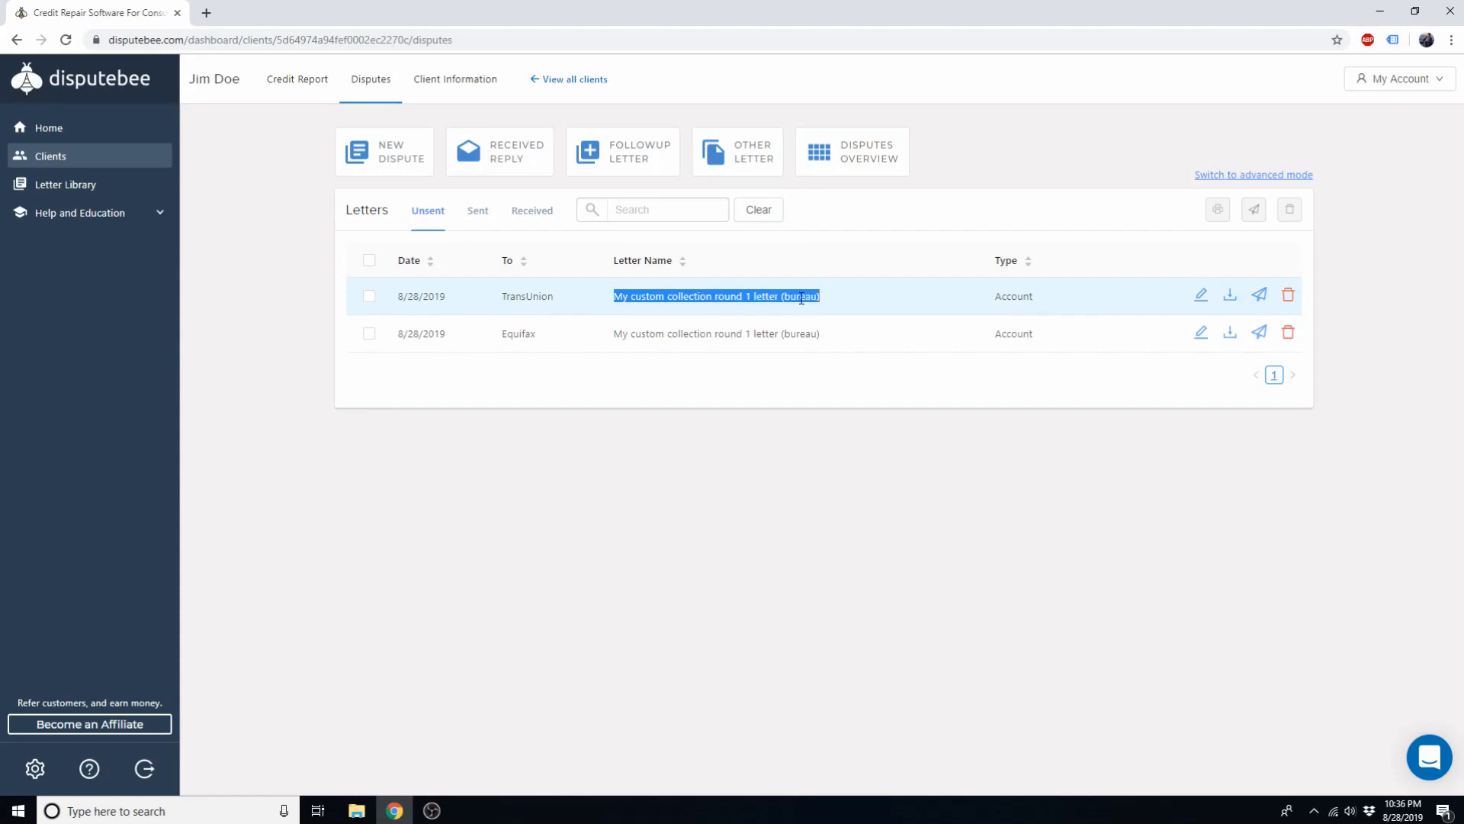
{"action": "left_click", "coordinate": [567, 295]}
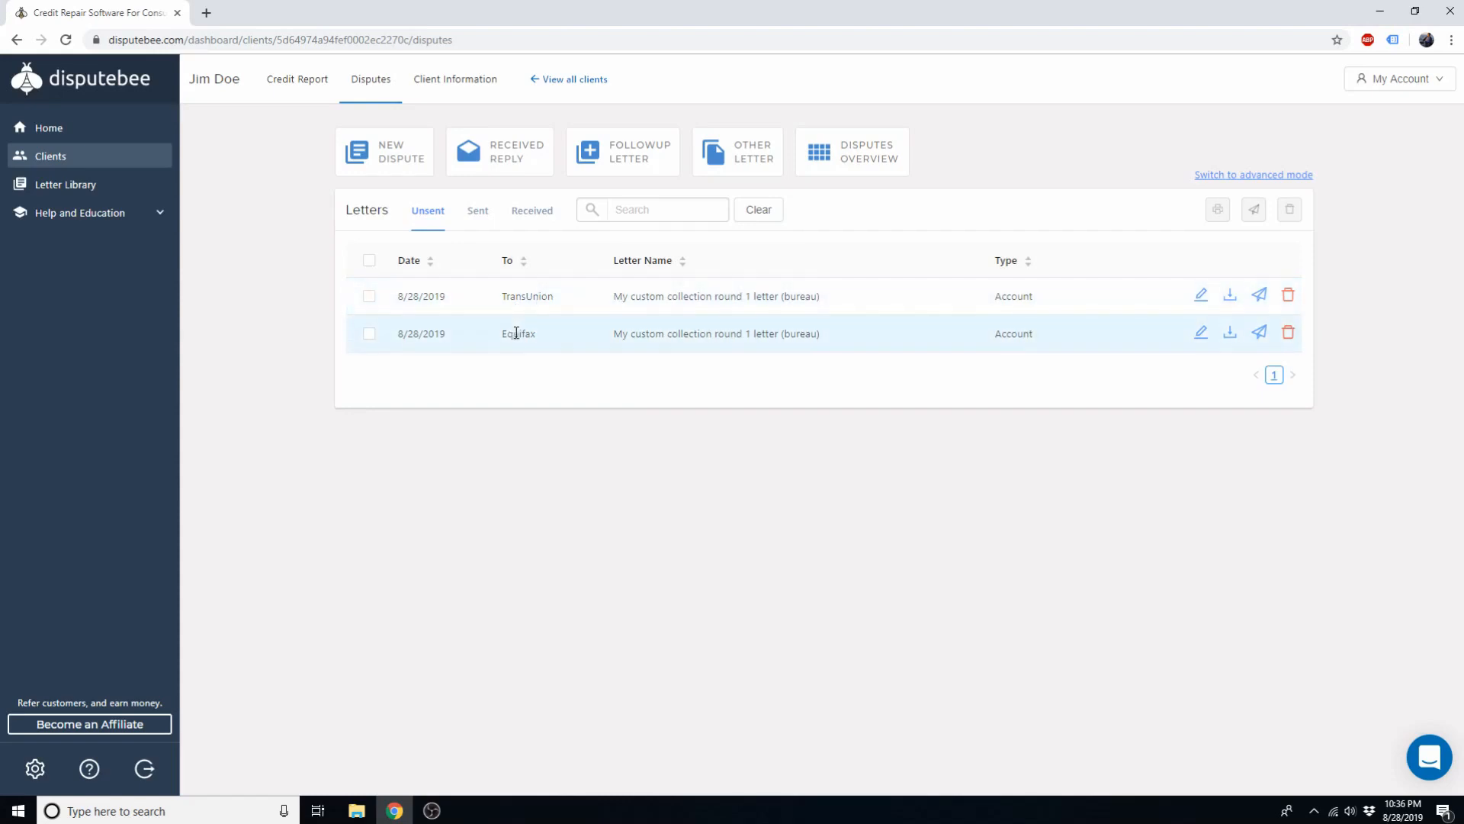
{"action": "left_click", "coordinate": [1201, 295]}
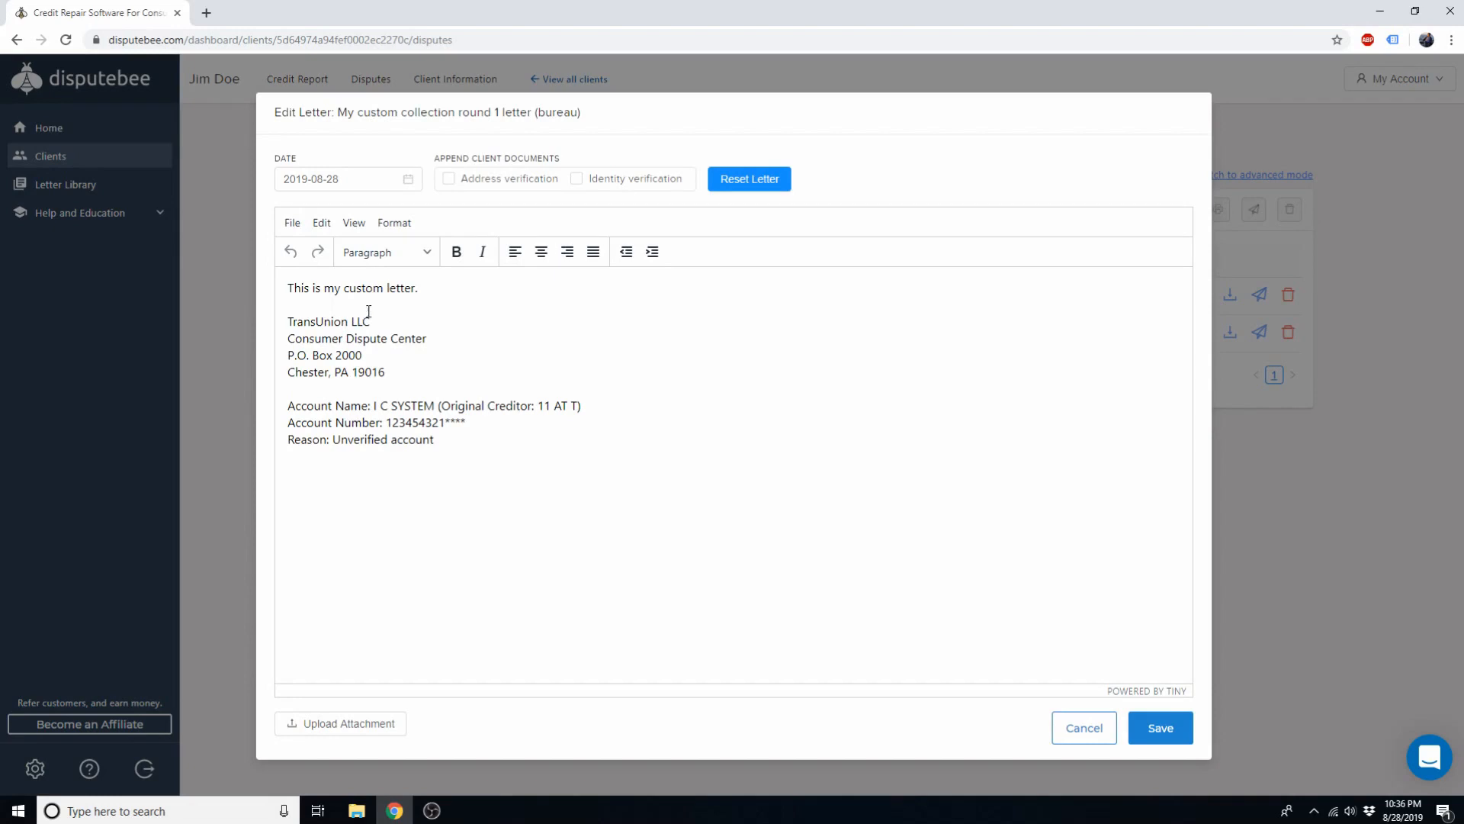
{"action": "left_click_drag", "start_coordinate": [427, 288], "coordinate": [289, 292]}
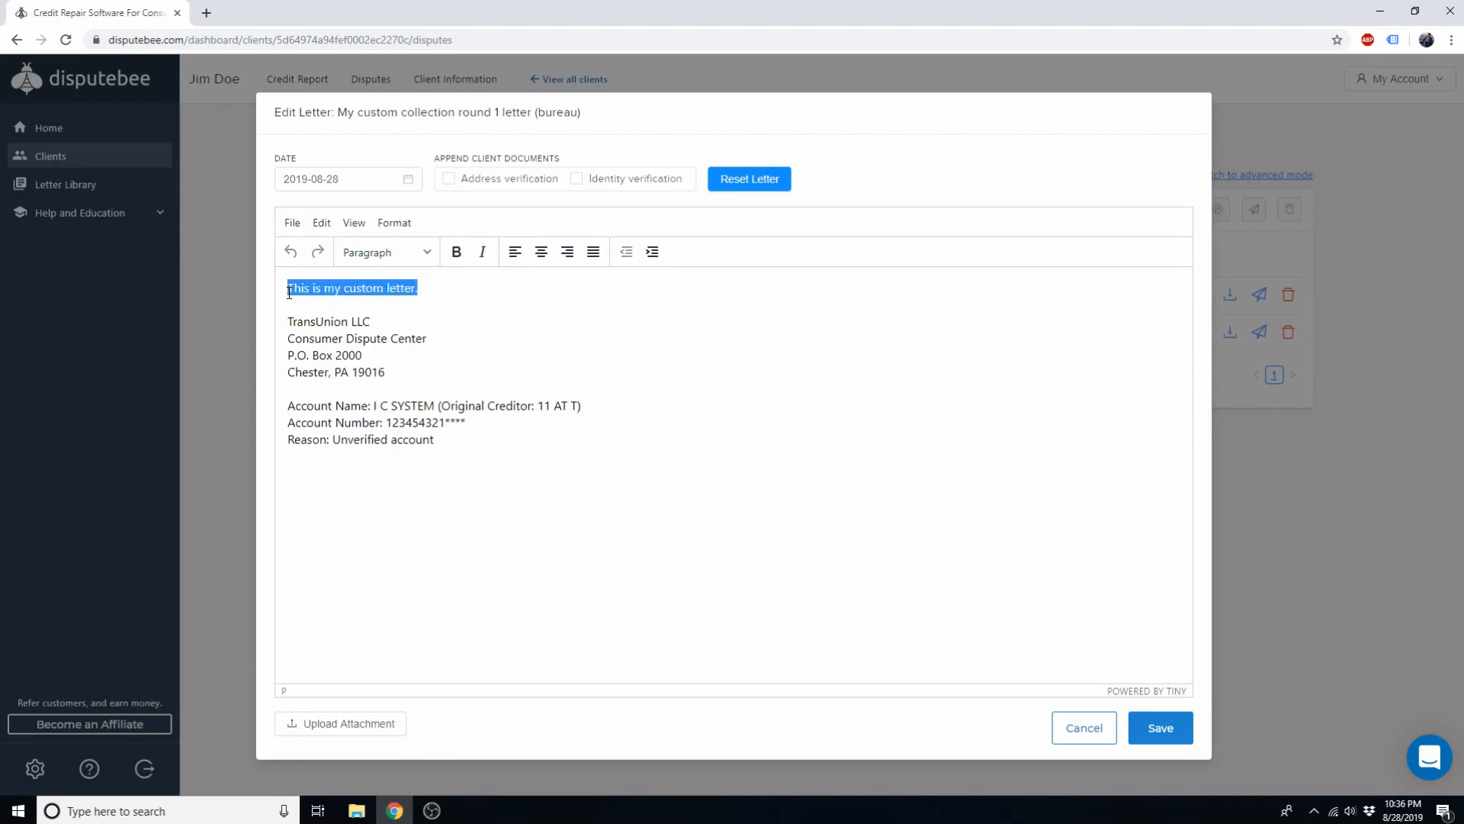
{"action": "left_click", "coordinate": [419, 290]}
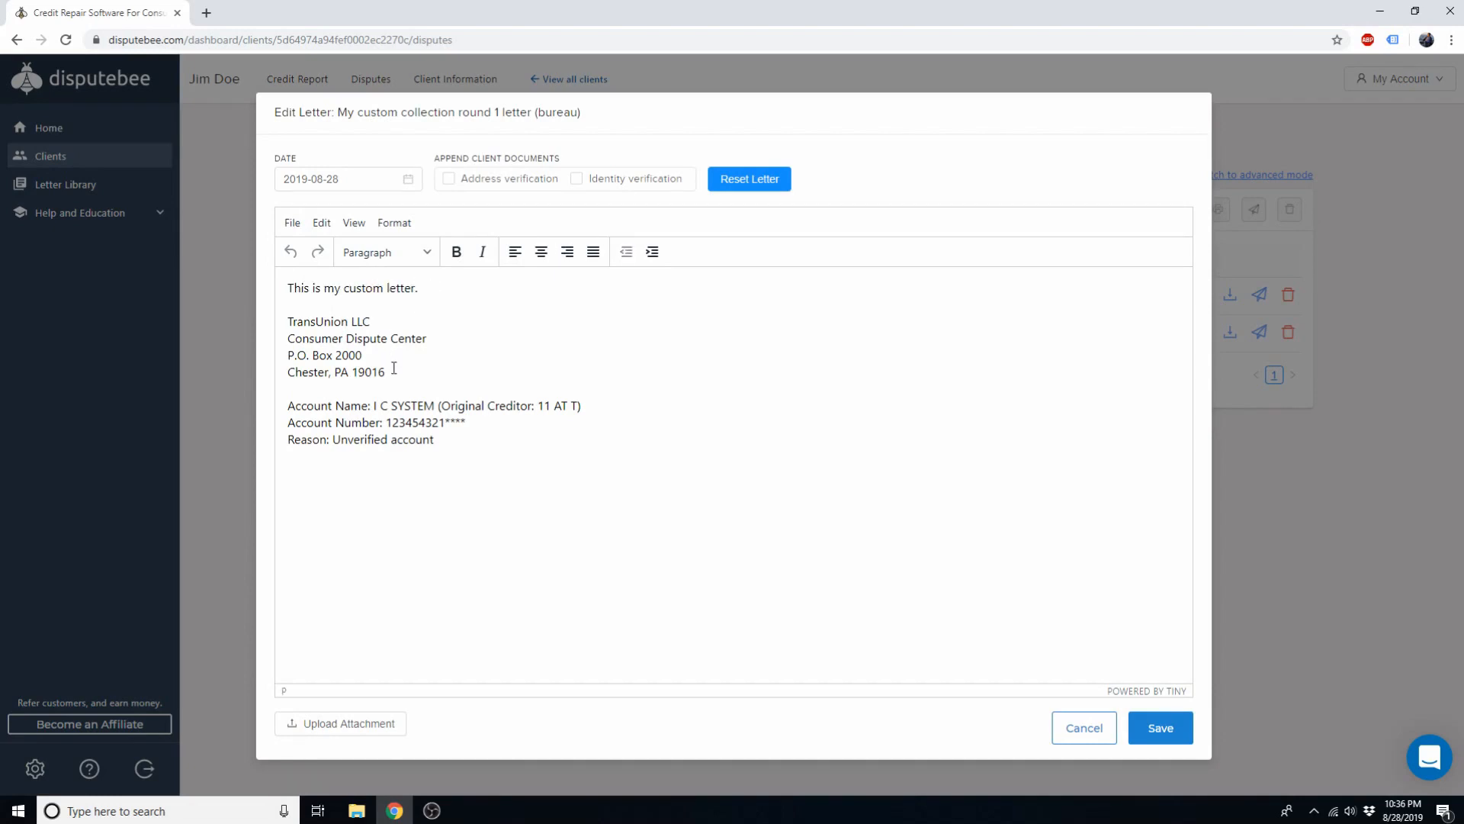
{"action": "left_click_drag", "start_coordinate": [394, 369], "coordinate": [282, 329]}
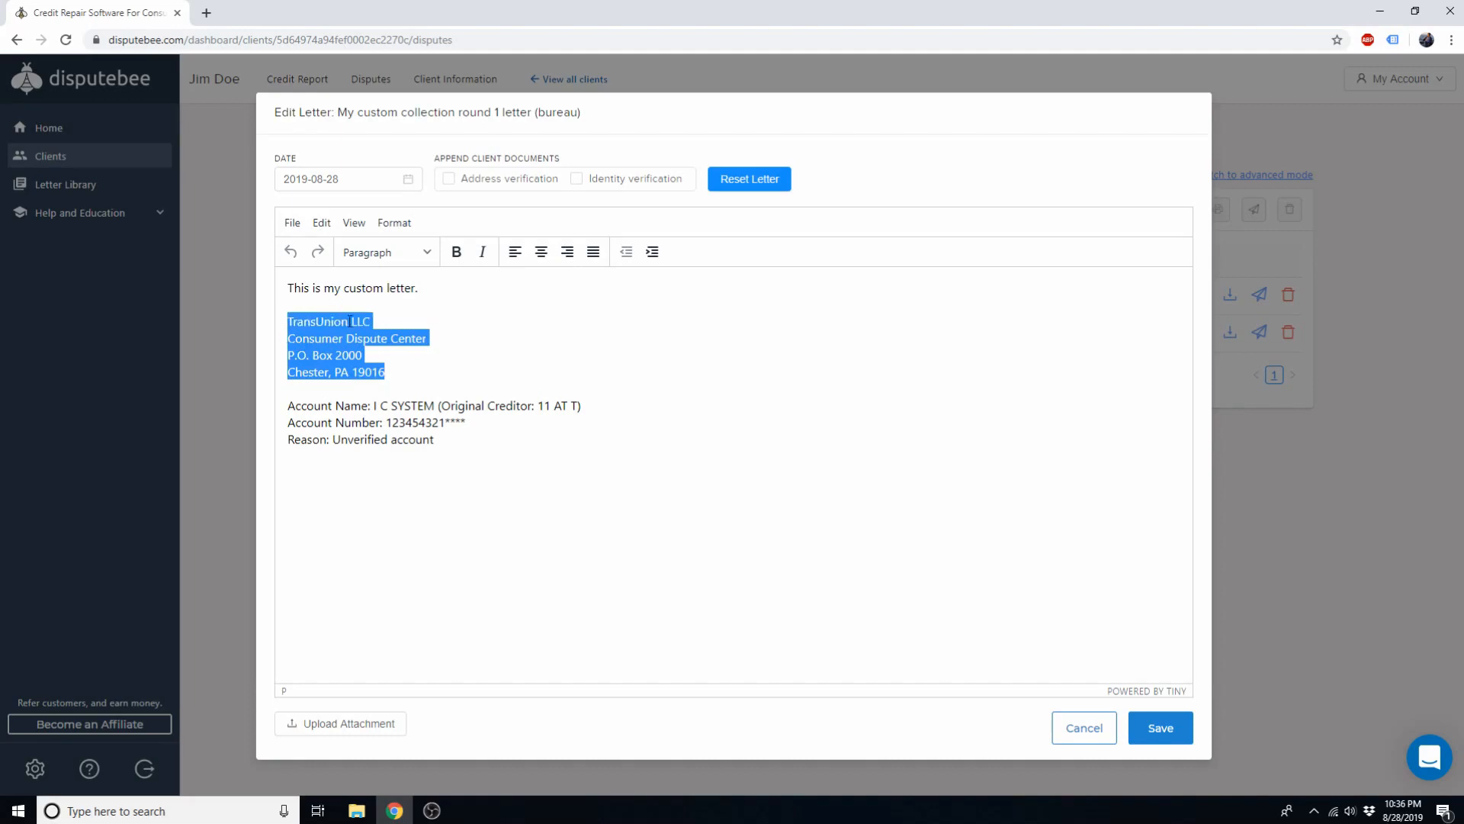
{"action": "left_click", "coordinate": [388, 353]}
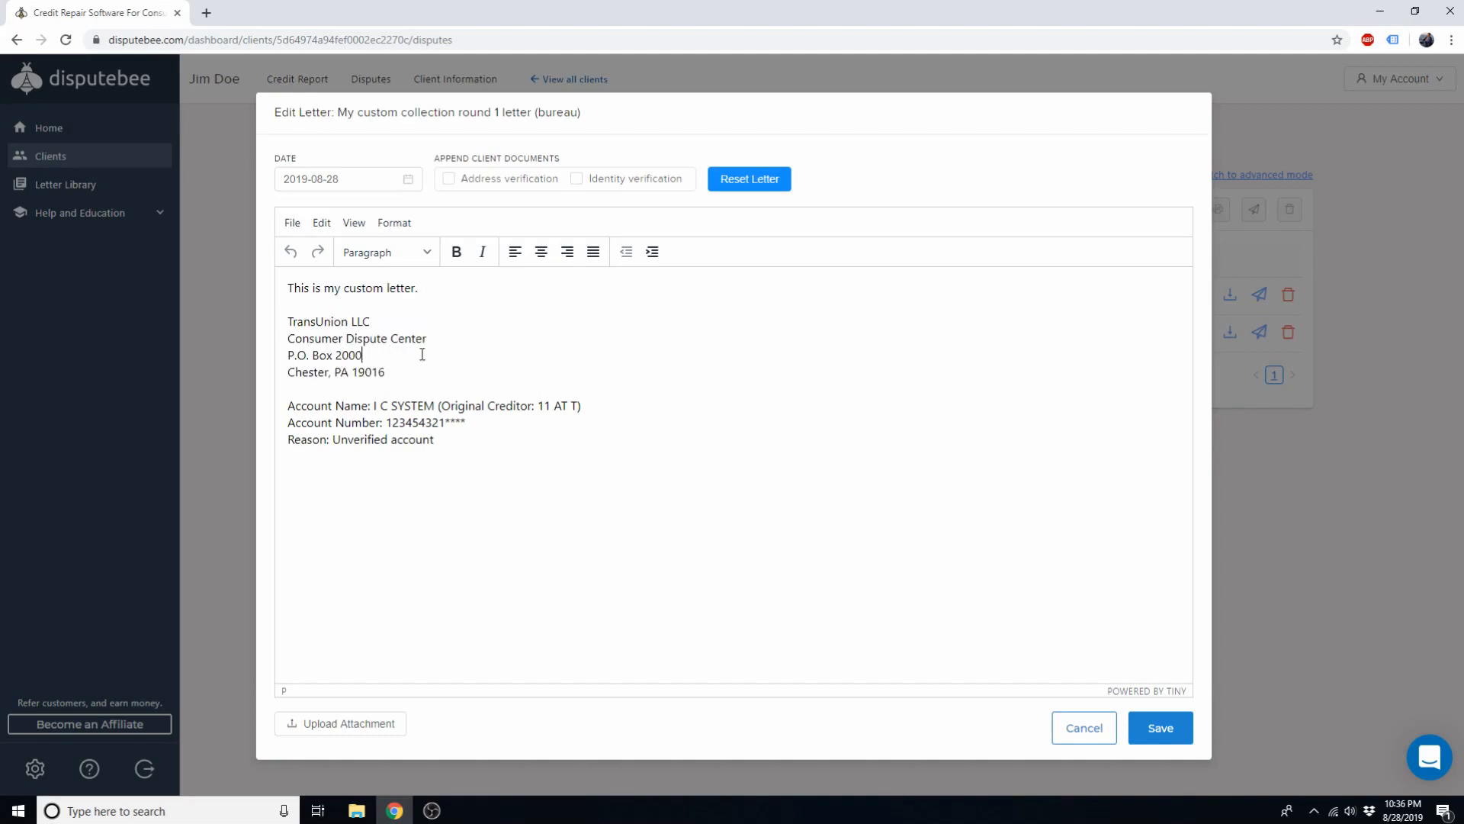
{"action": "left_click_drag", "start_coordinate": [446, 438], "coordinate": [287, 404]}
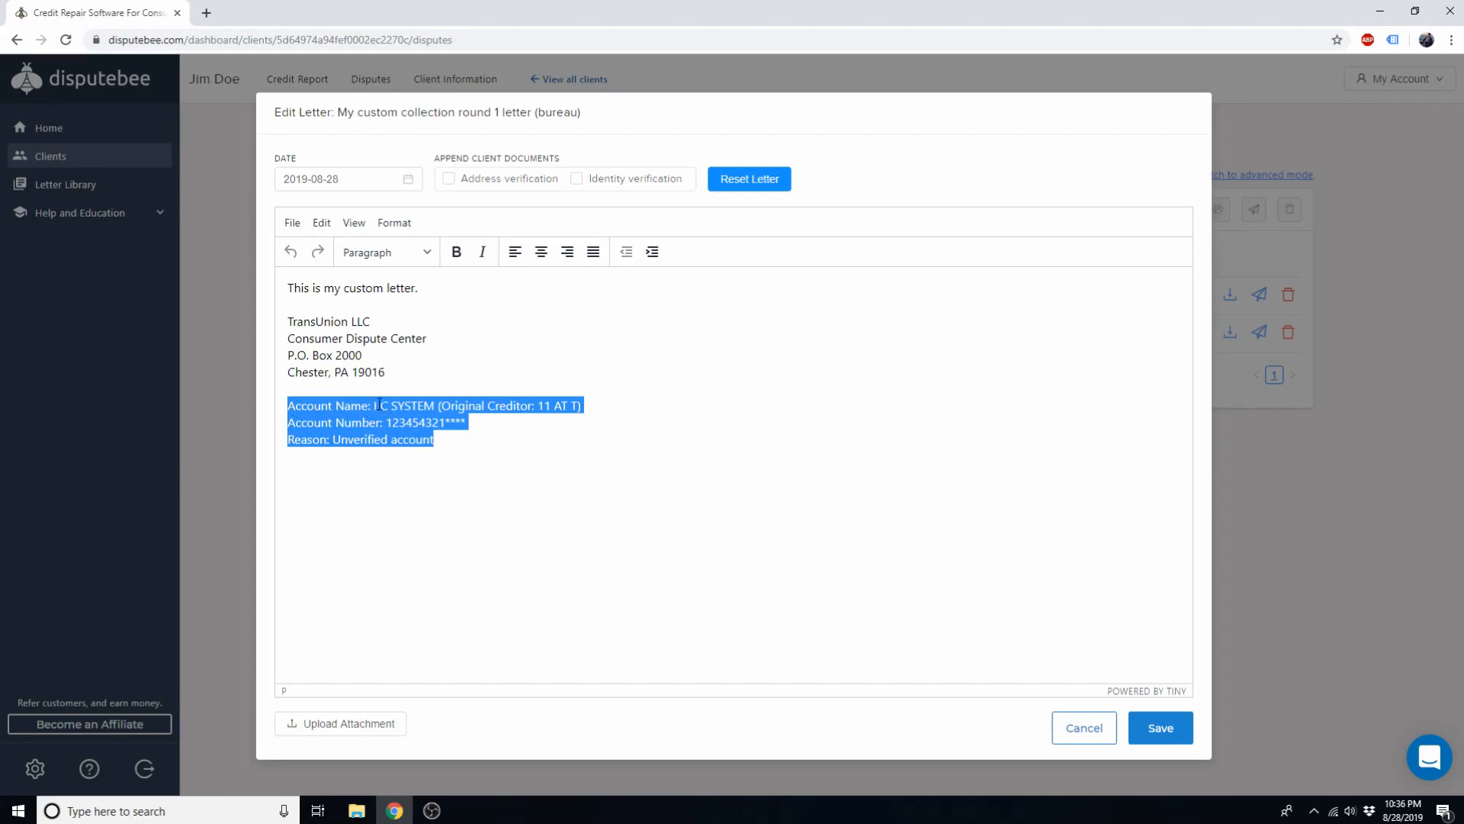
{"action": "left_click", "coordinate": [457, 440]}
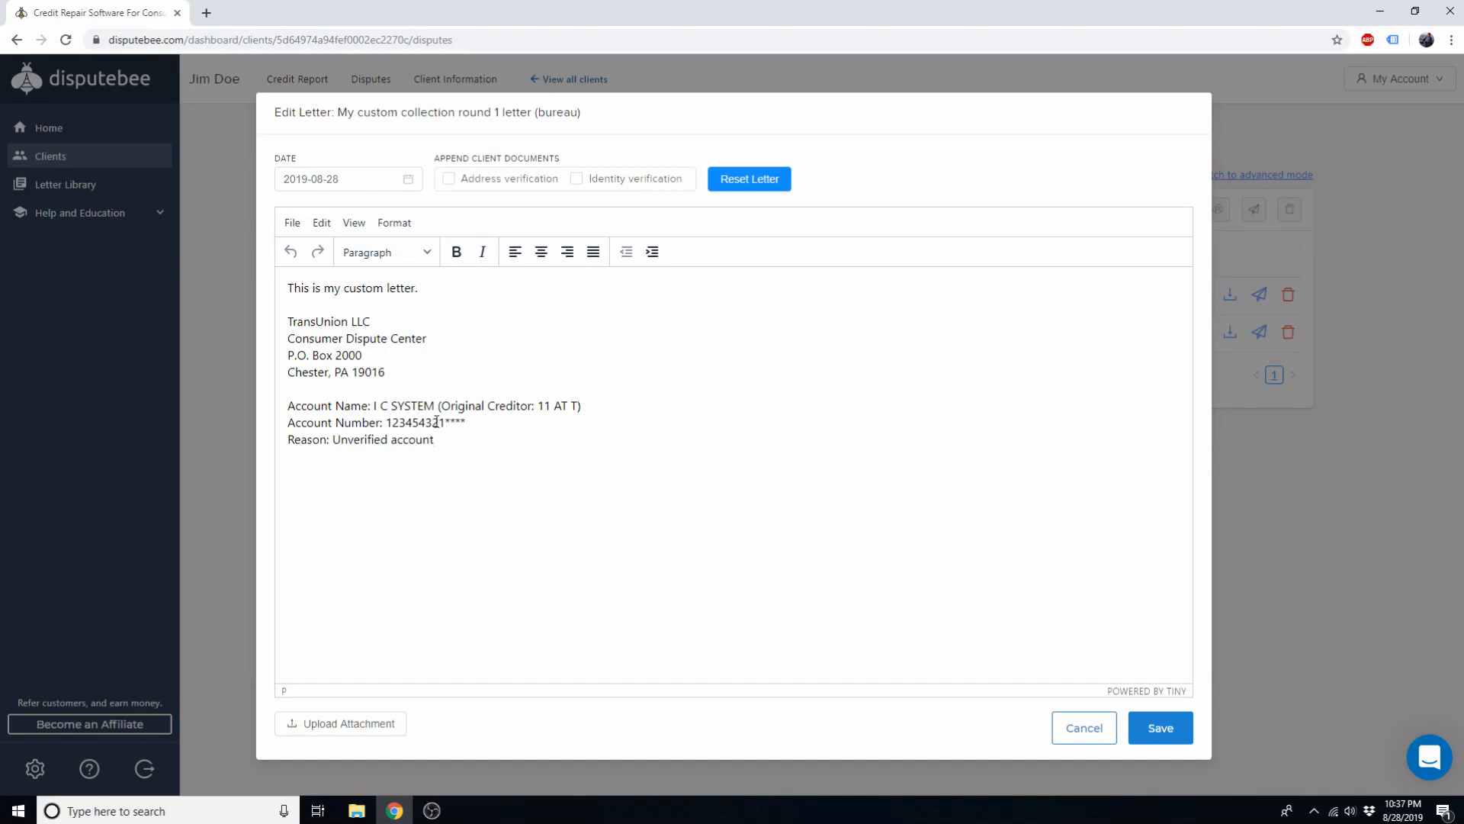
{"action": "left_click", "coordinate": [1098, 726]}
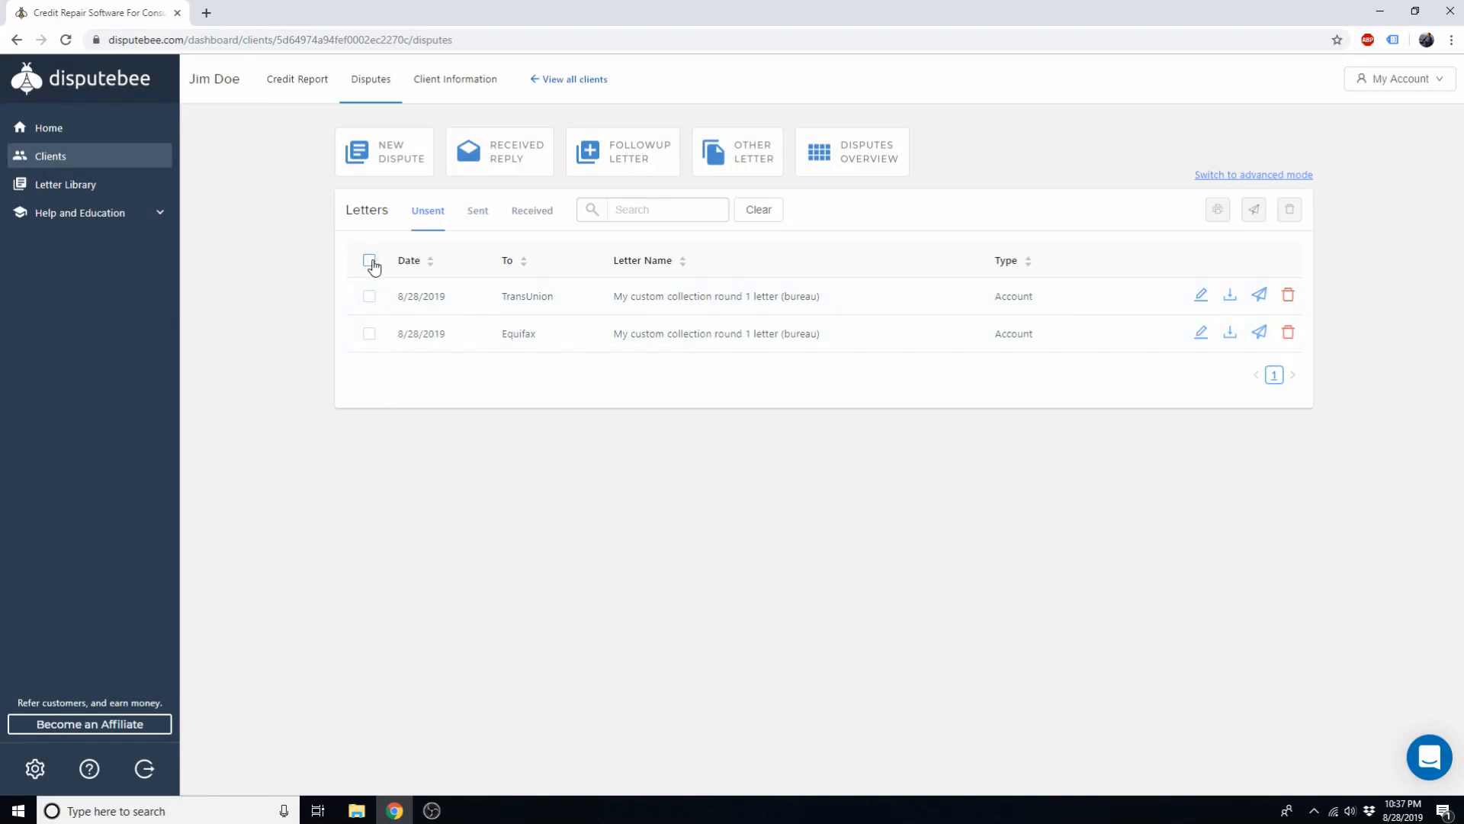
Delete both unsent letters addressed to TransUnion and Equifax
{"action": "left_click", "coordinate": [369, 260]}
{"action": "left_click", "coordinate": [1289, 209]}
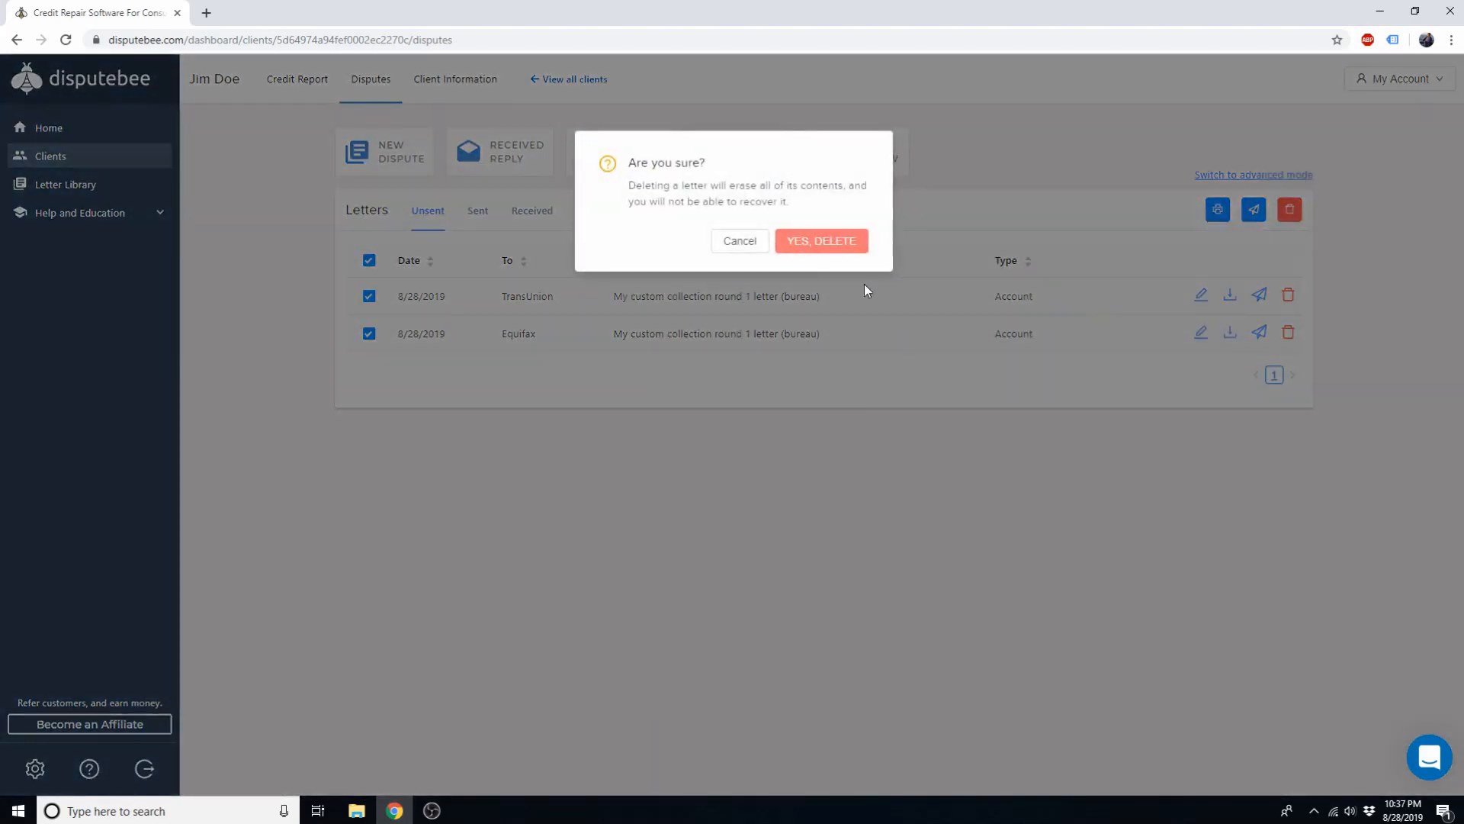
{"action": "left_click", "coordinate": [800, 241]}
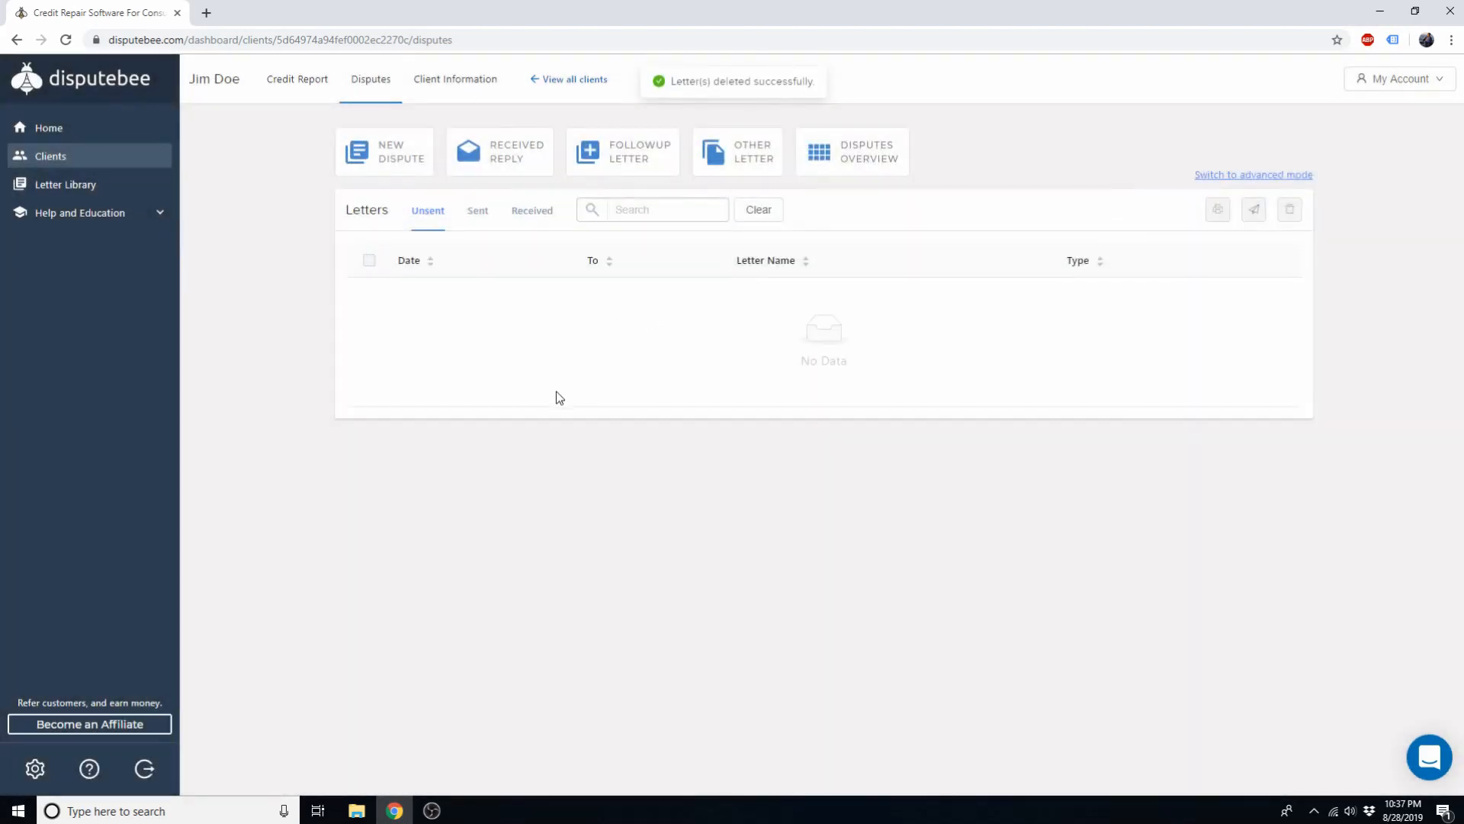
Create Collections disputes for I C SYSTEM (11 AT T), MIDLAND FUND and PORTFOLIO RC (GE MONEY BANK) with all their available bureaus
{"action": "left_click", "coordinate": [389, 173]}
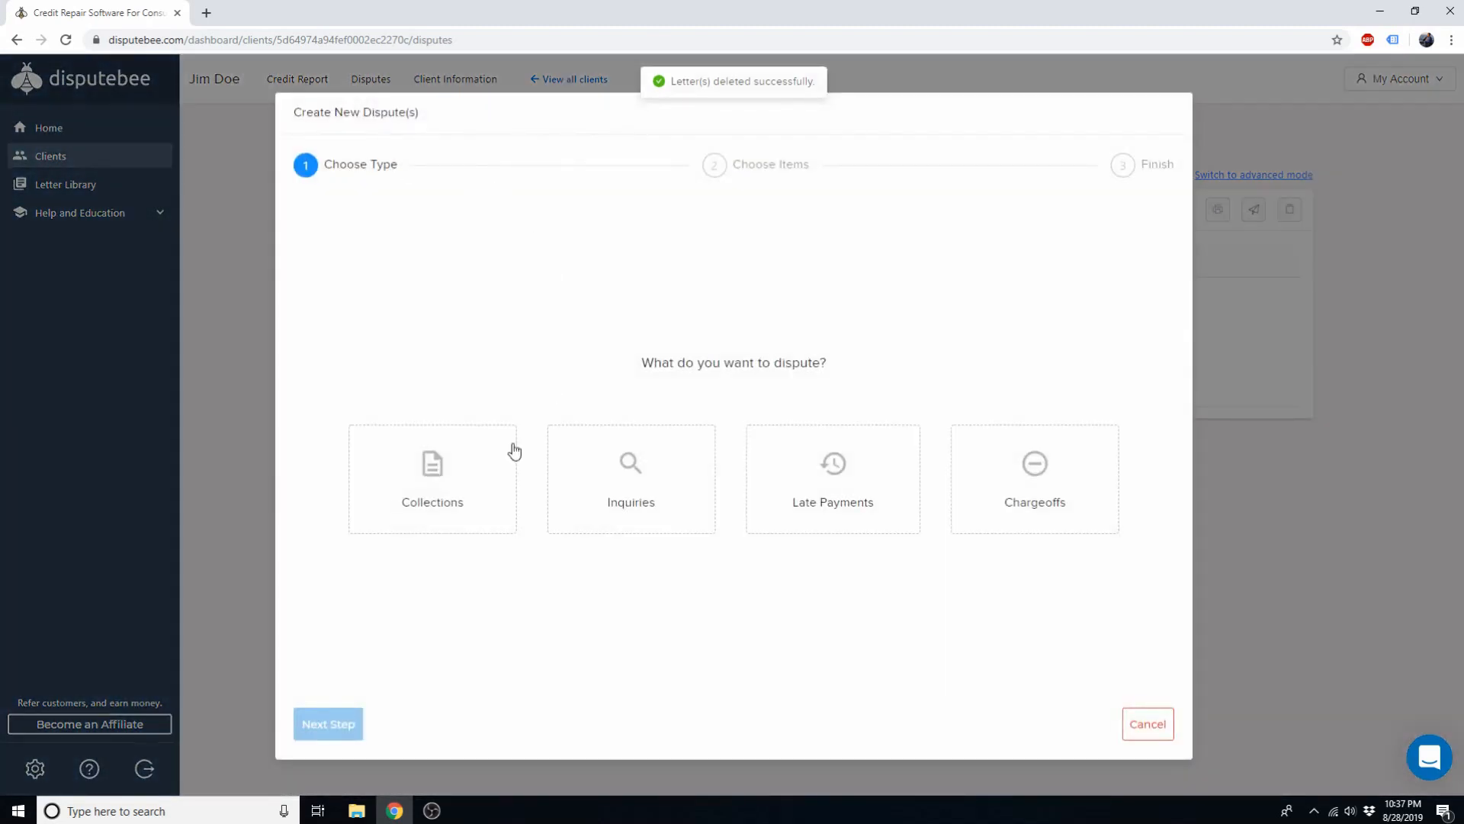
{"action": "left_click", "coordinate": [327, 724]}
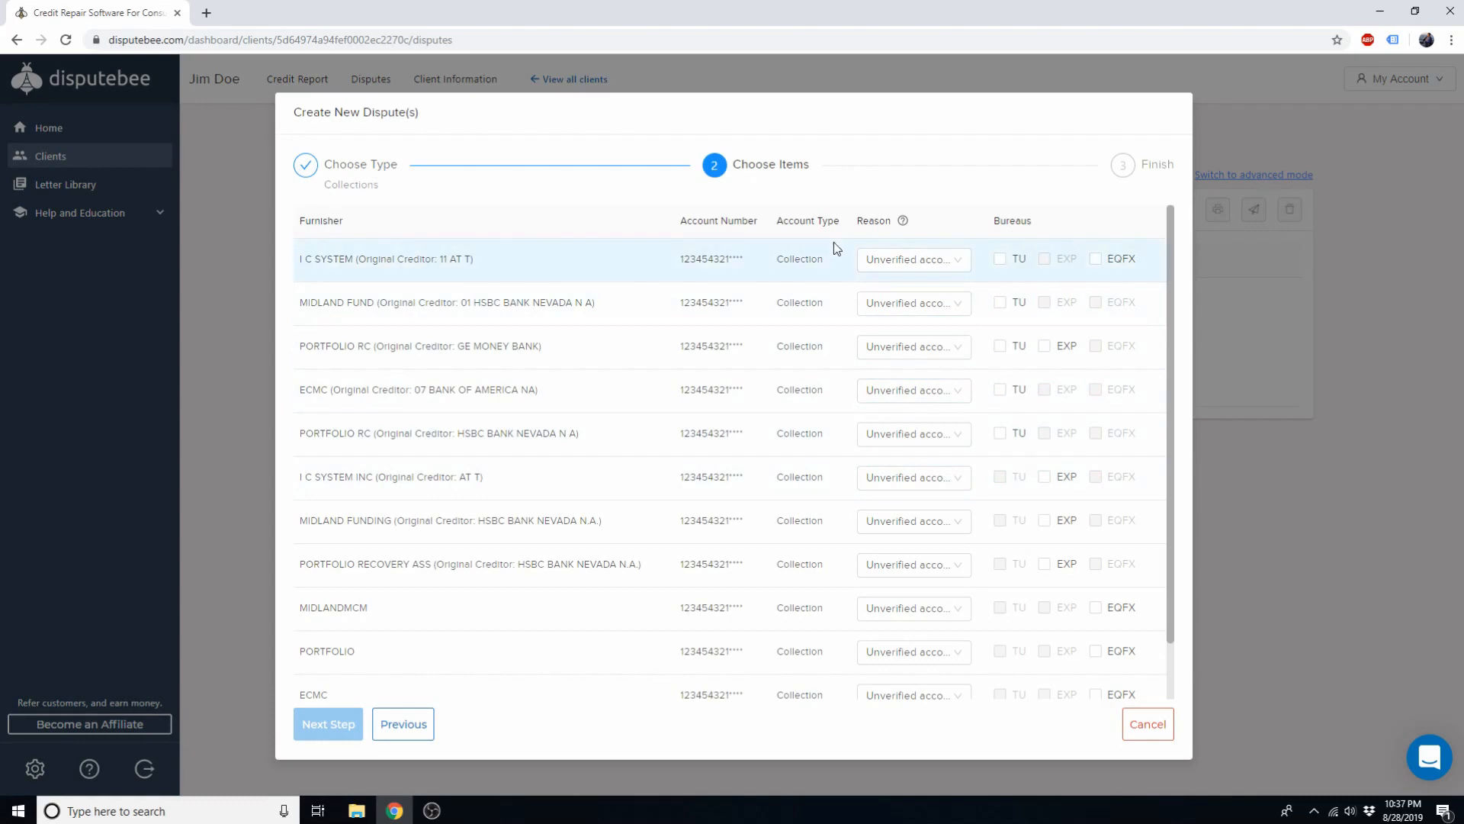
{"action": "left_click", "coordinate": [624, 273]}
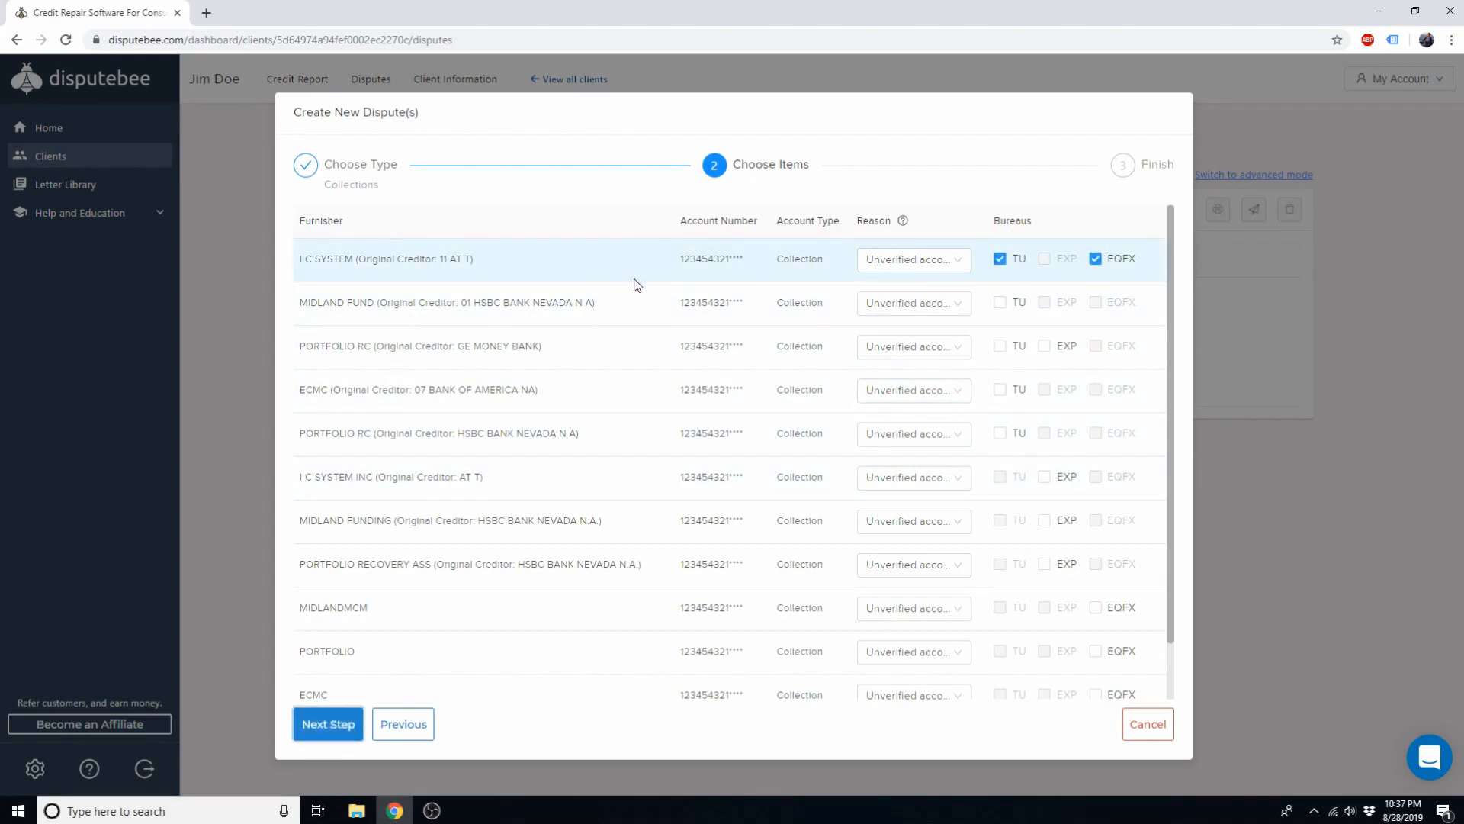
{"action": "left_click", "coordinate": [638, 309]}
{"action": "left_click", "coordinate": [637, 353]}
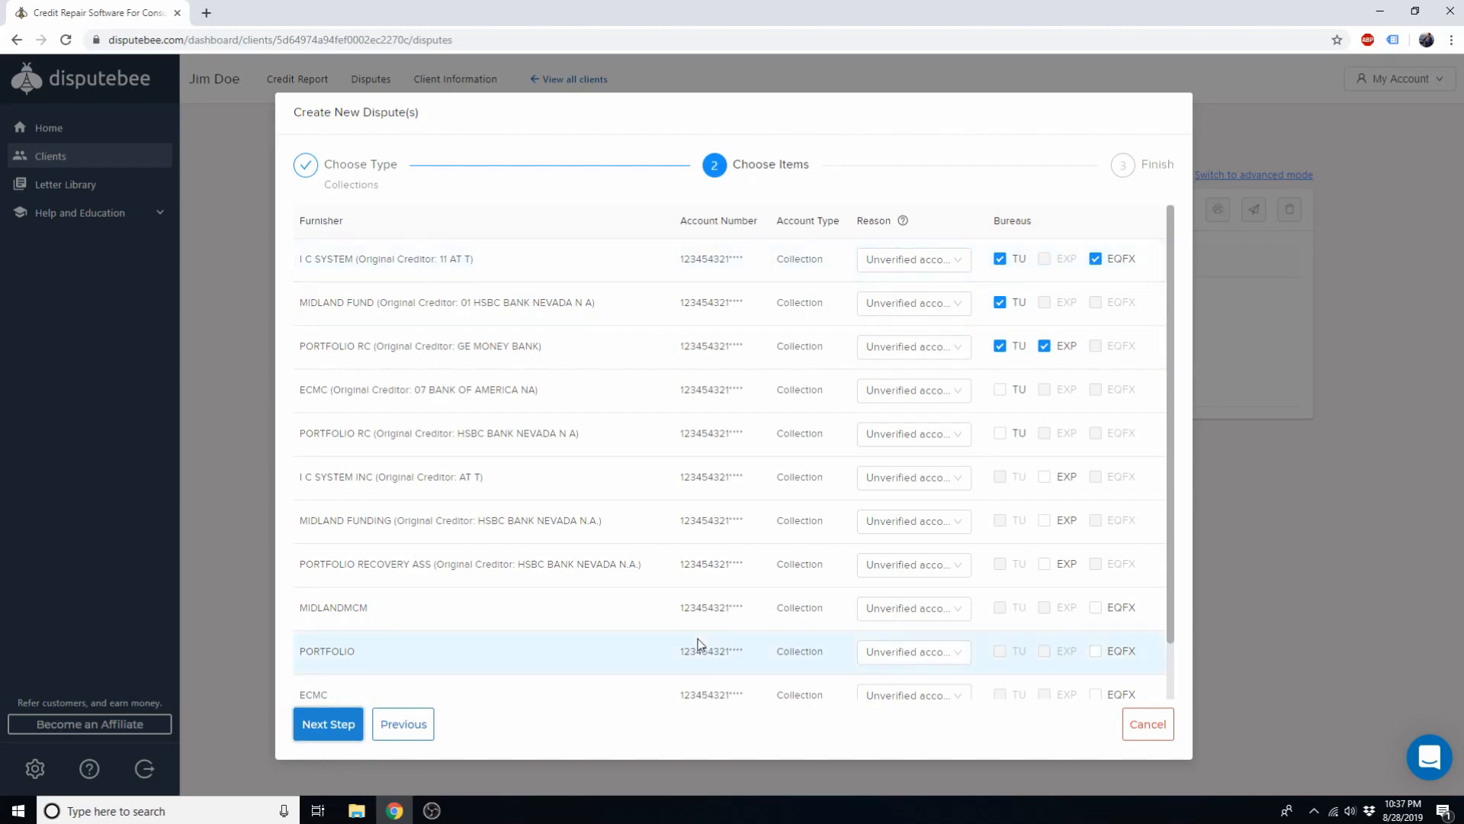
{"action": "left_click", "coordinate": [334, 733]}
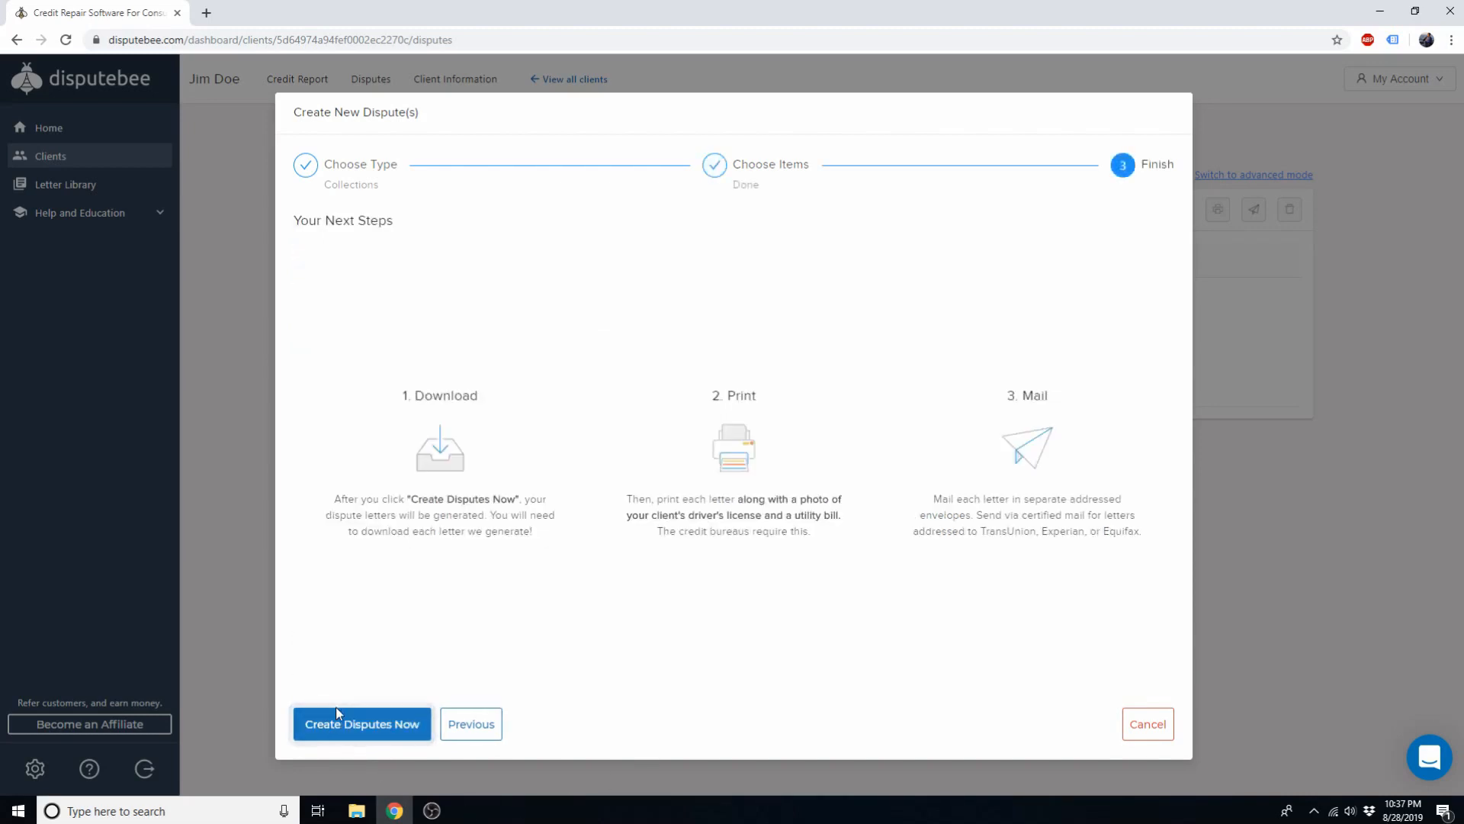
{"action": "left_click", "coordinate": [335, 717]}
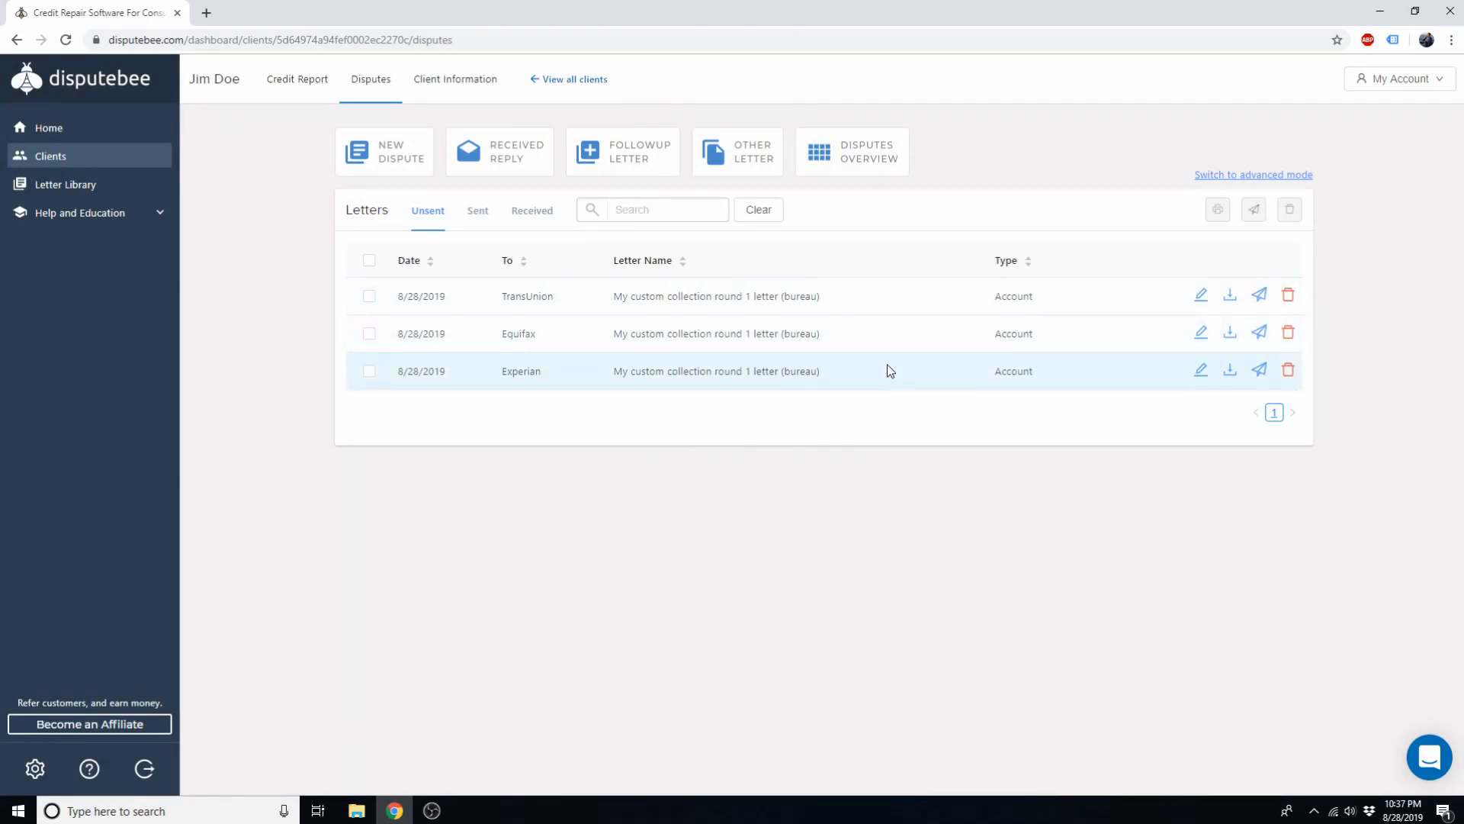
Review the disputed accounts in the TransUnion, Equifax and Experian letters, closing each without saving
{"action": "left_click", "coordinate": [1200, 294]}
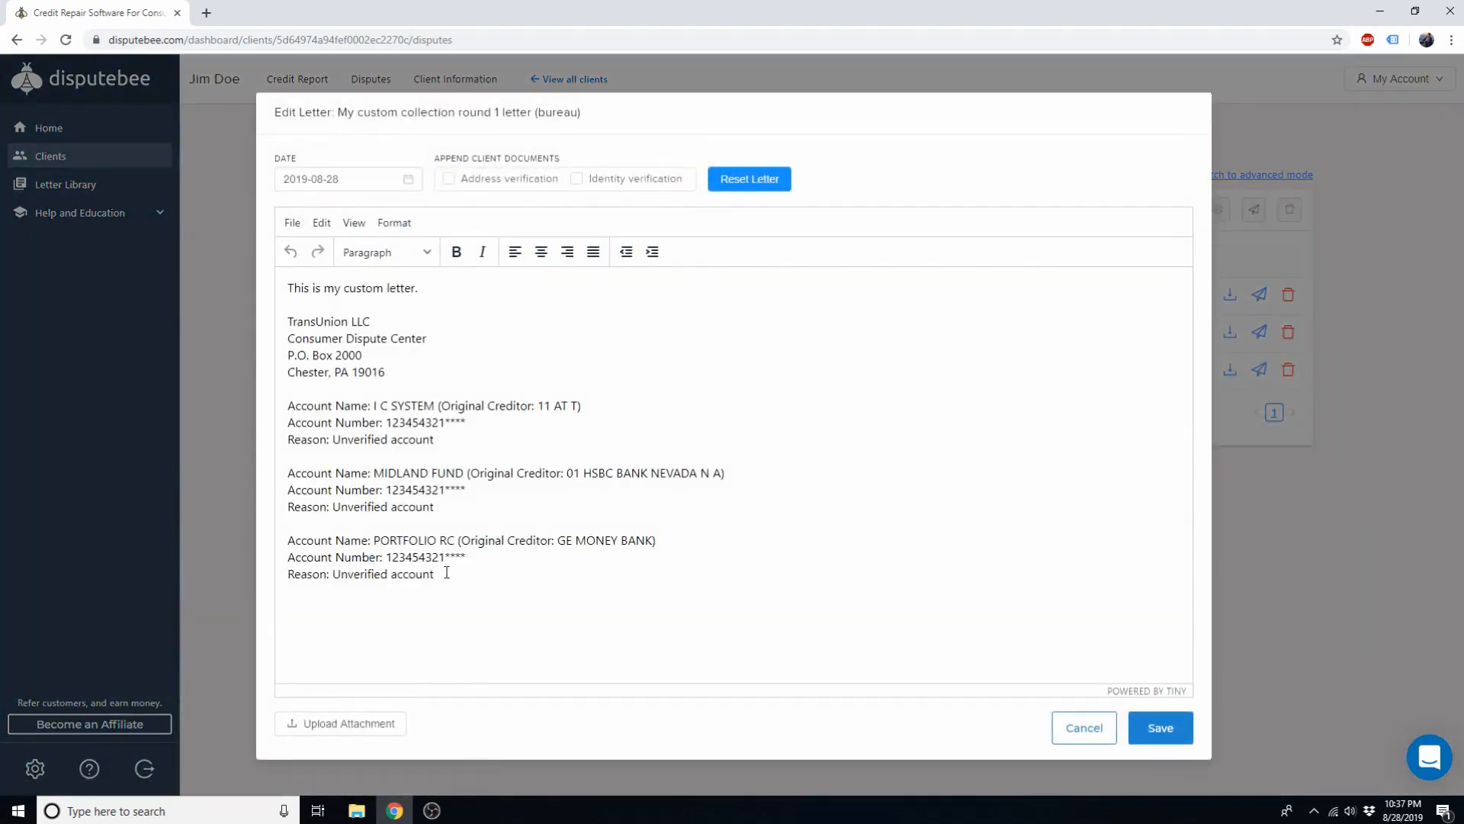
{"action": "left_click_drag", "start_coordinate": [447, 573], "coordinate": [290, 413]}
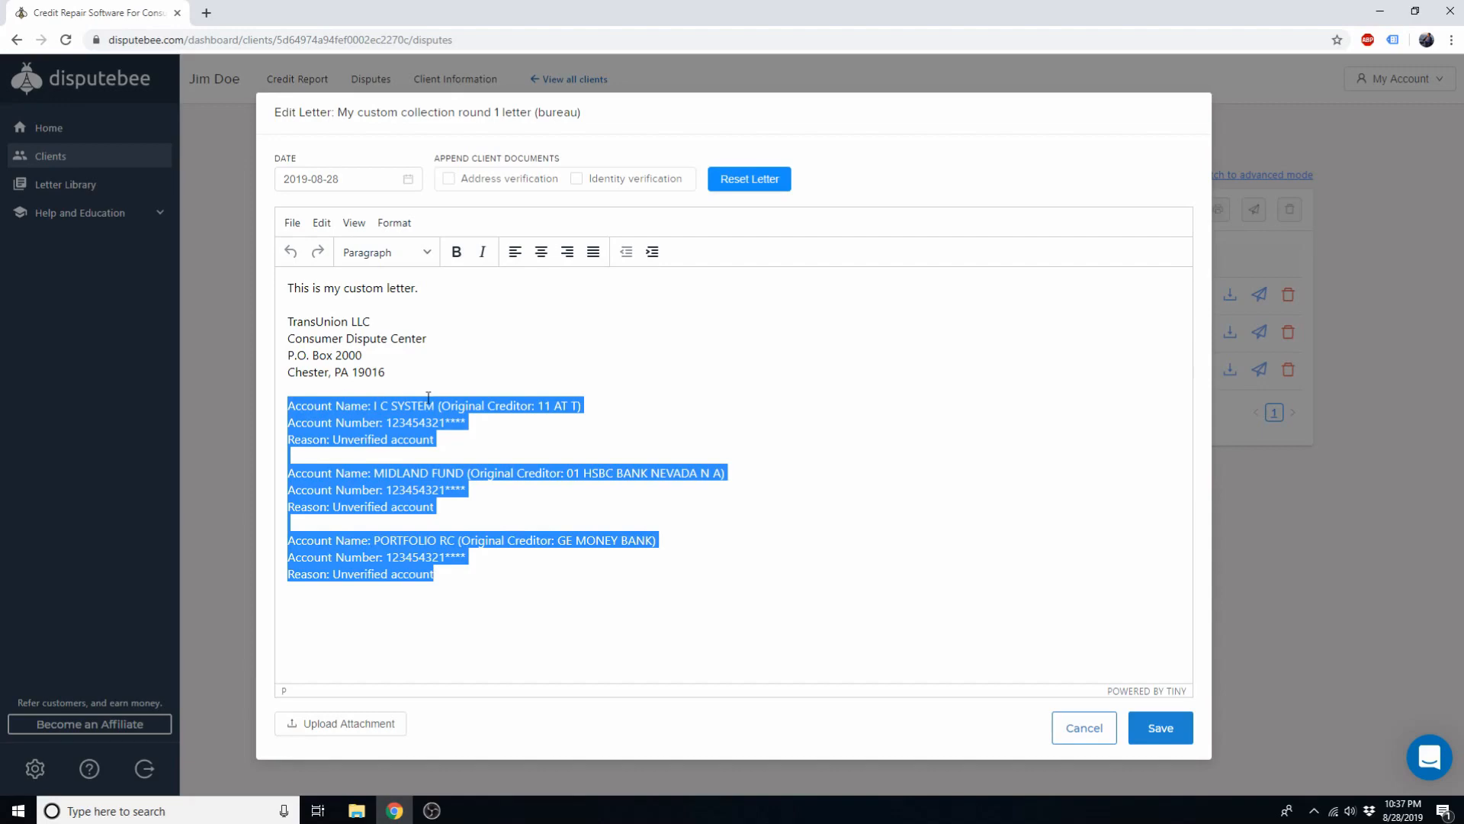
{"action": "left_click", "coordinate": [1090, 727]}
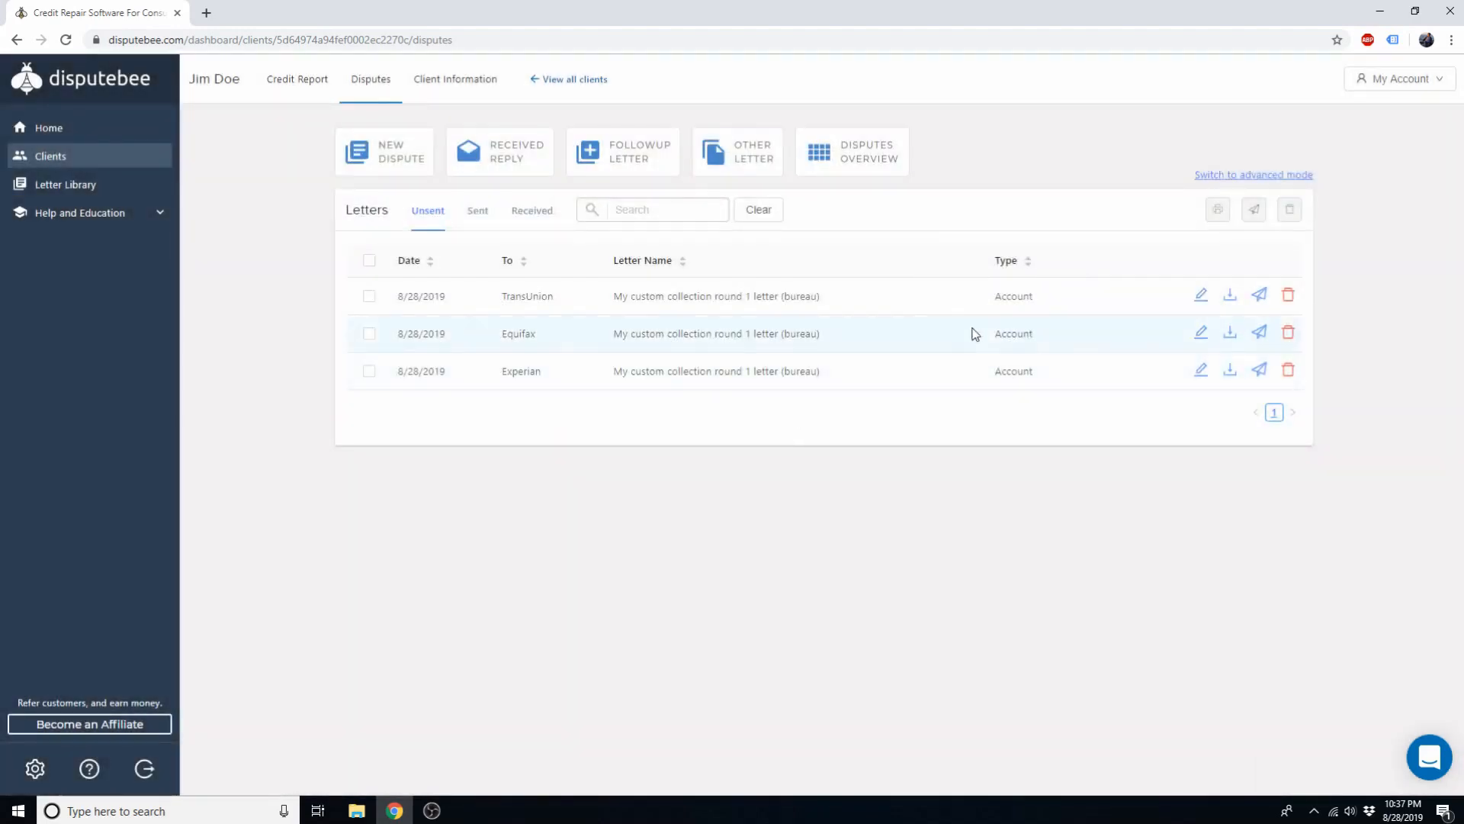
{"action": "left_click", "coordinate": [1200, 332]}
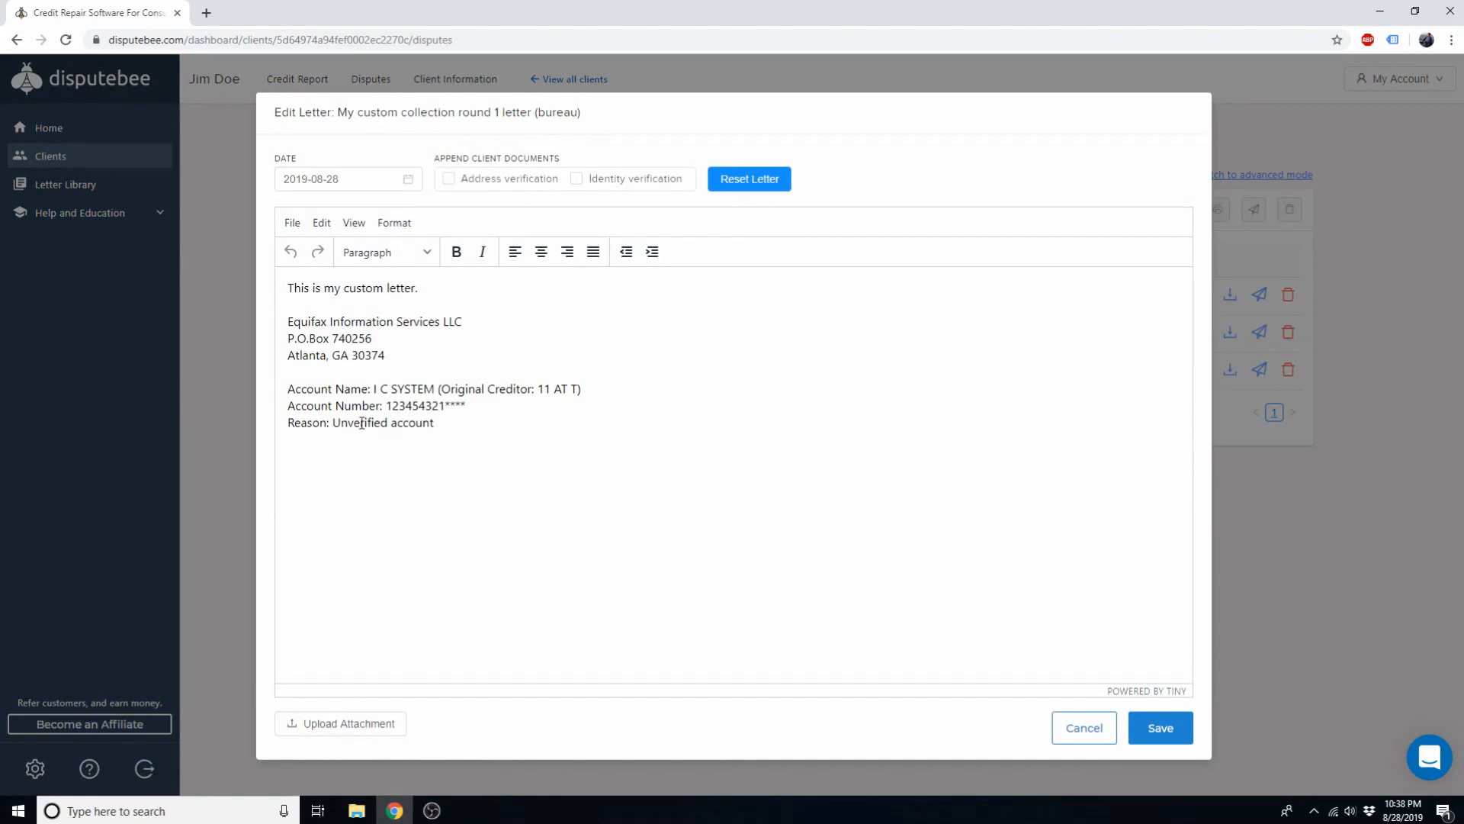
{"action": "left_click", "coordinate": [1056, 726]}
{"action": "left_click", "coordinate": [1203, 371]}
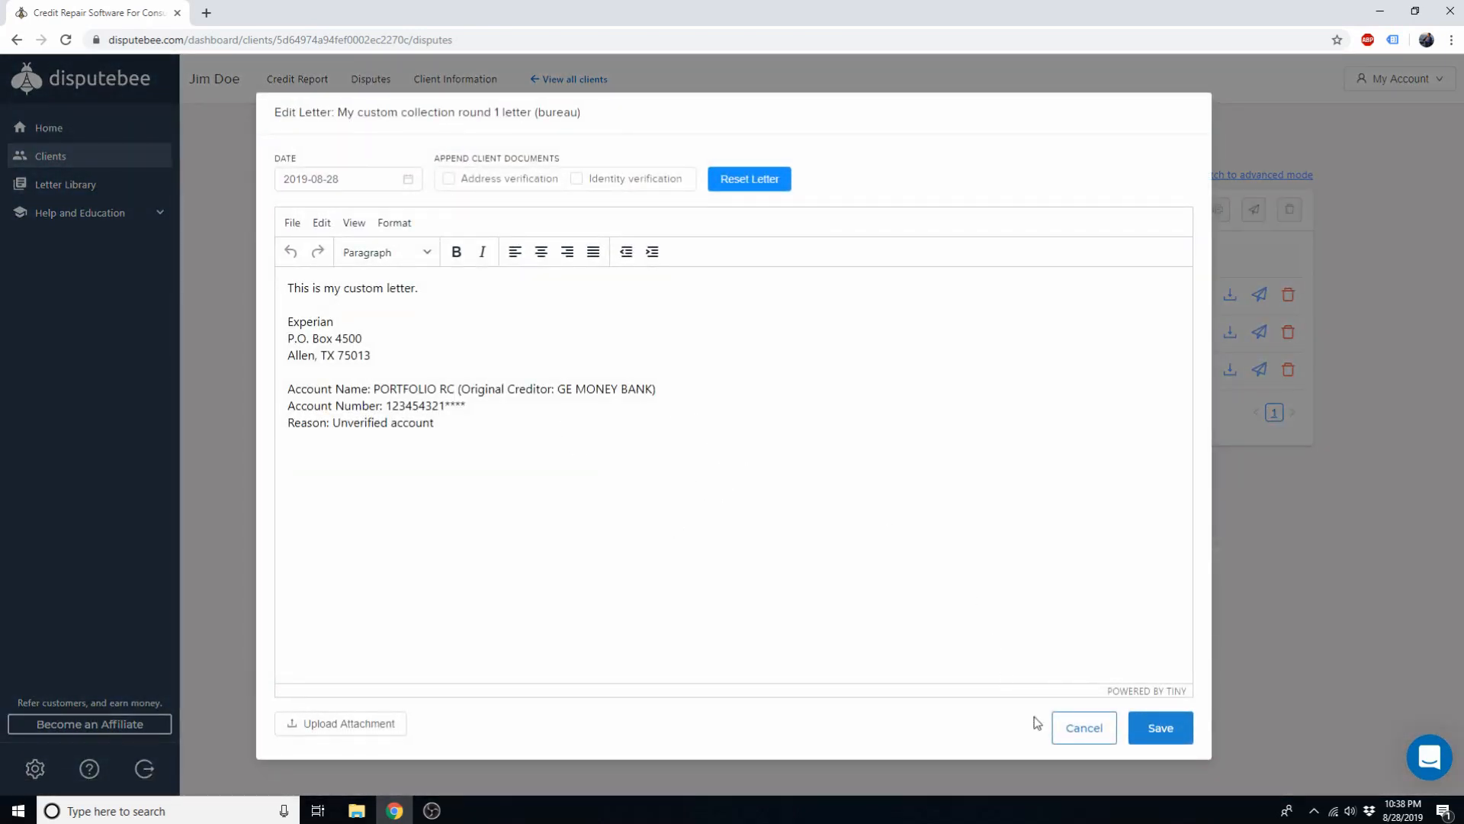
{"action": "left_click", "coordinate": [1079, 728]}
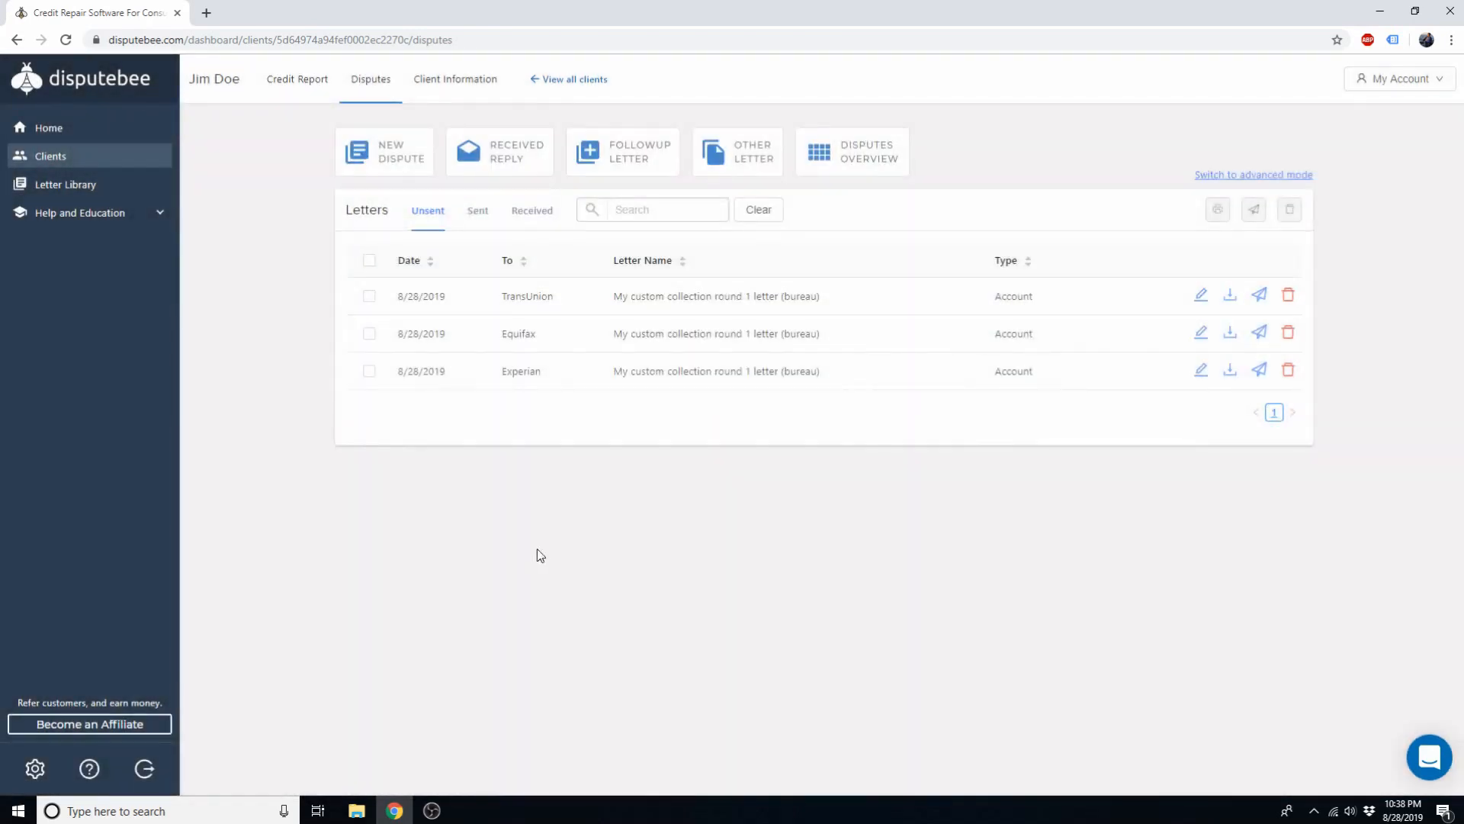
Mark all three unsent bureau letters as sent
{"action": "left_click", "coordinate": [370, 260]}
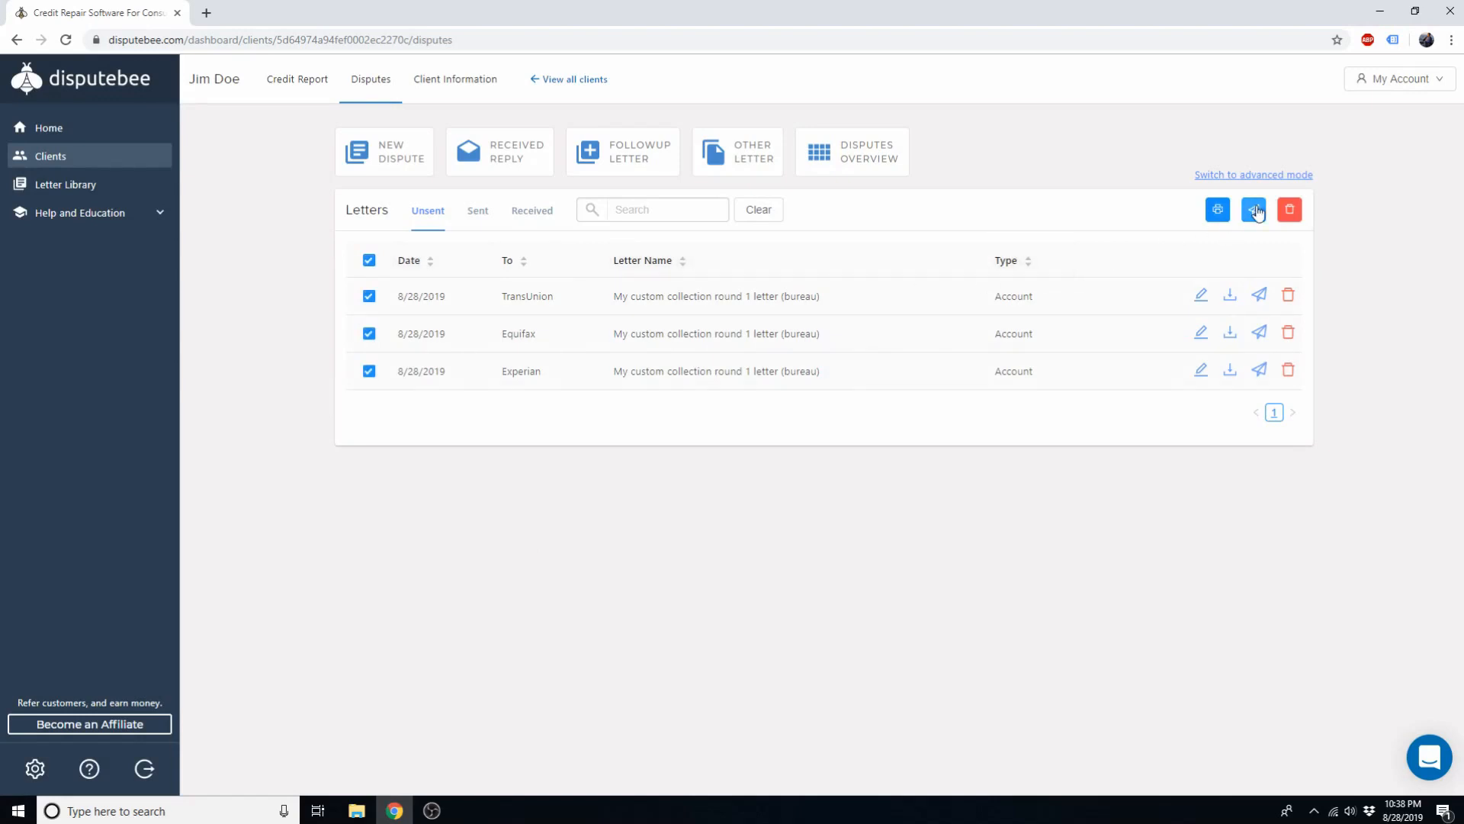
{"action": "left_click", "coordinate": [1253, 210]}
{"action": "left_click", "coordinate": [839, 241]}
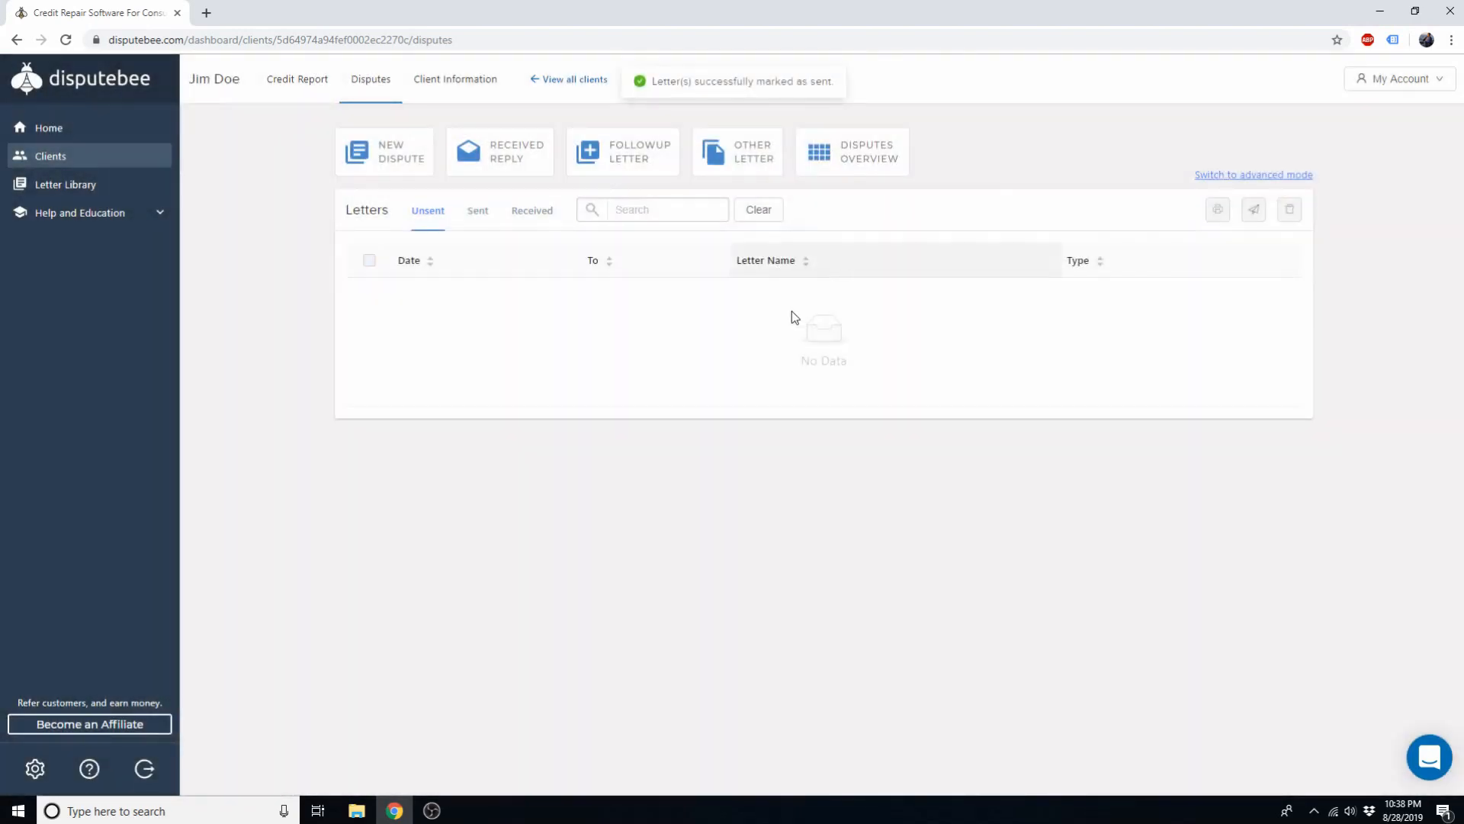
Record TransUnion's reply to the custom collection round 1 letter with no items deleted, and check which follow-up letters are available
{"action": "left_click", "coordinate": [474, 164]}
{"action": "left_click", "coordinate": [421, 239]}
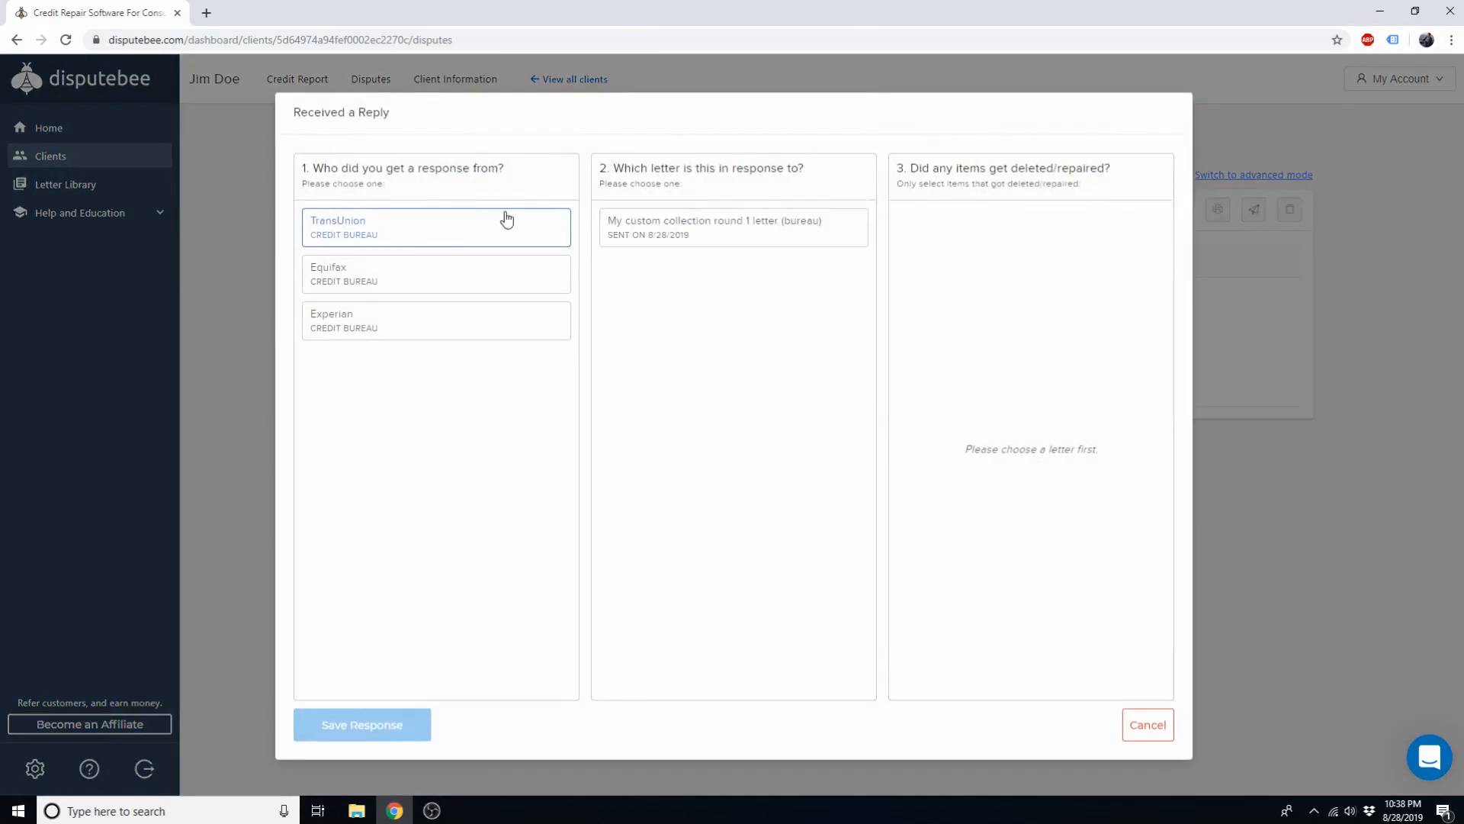
{"action": "left_click", "coordinate": [681, 230]}
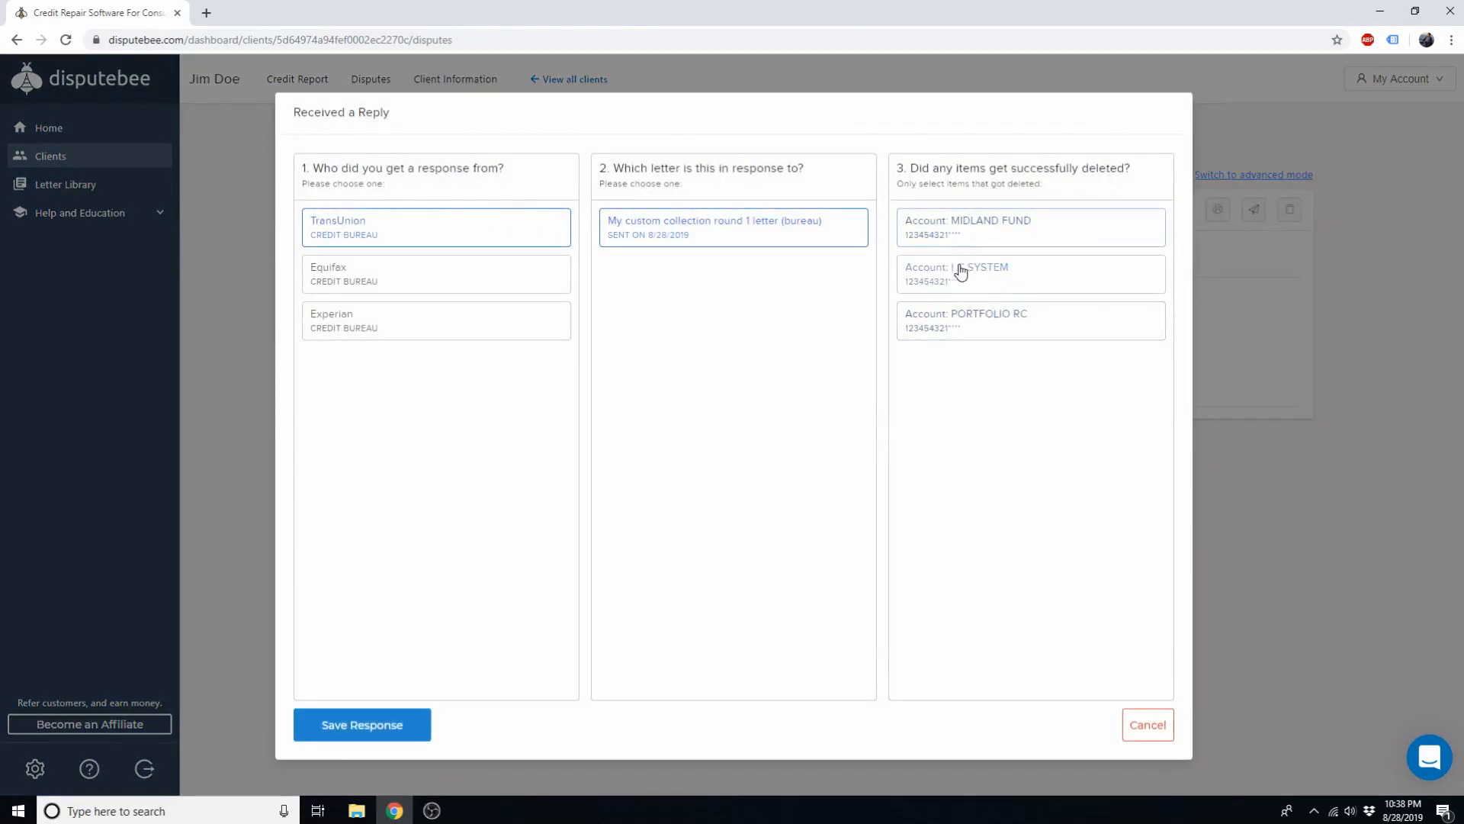
{"action": "left_click", "coordinate": [391, 732]}
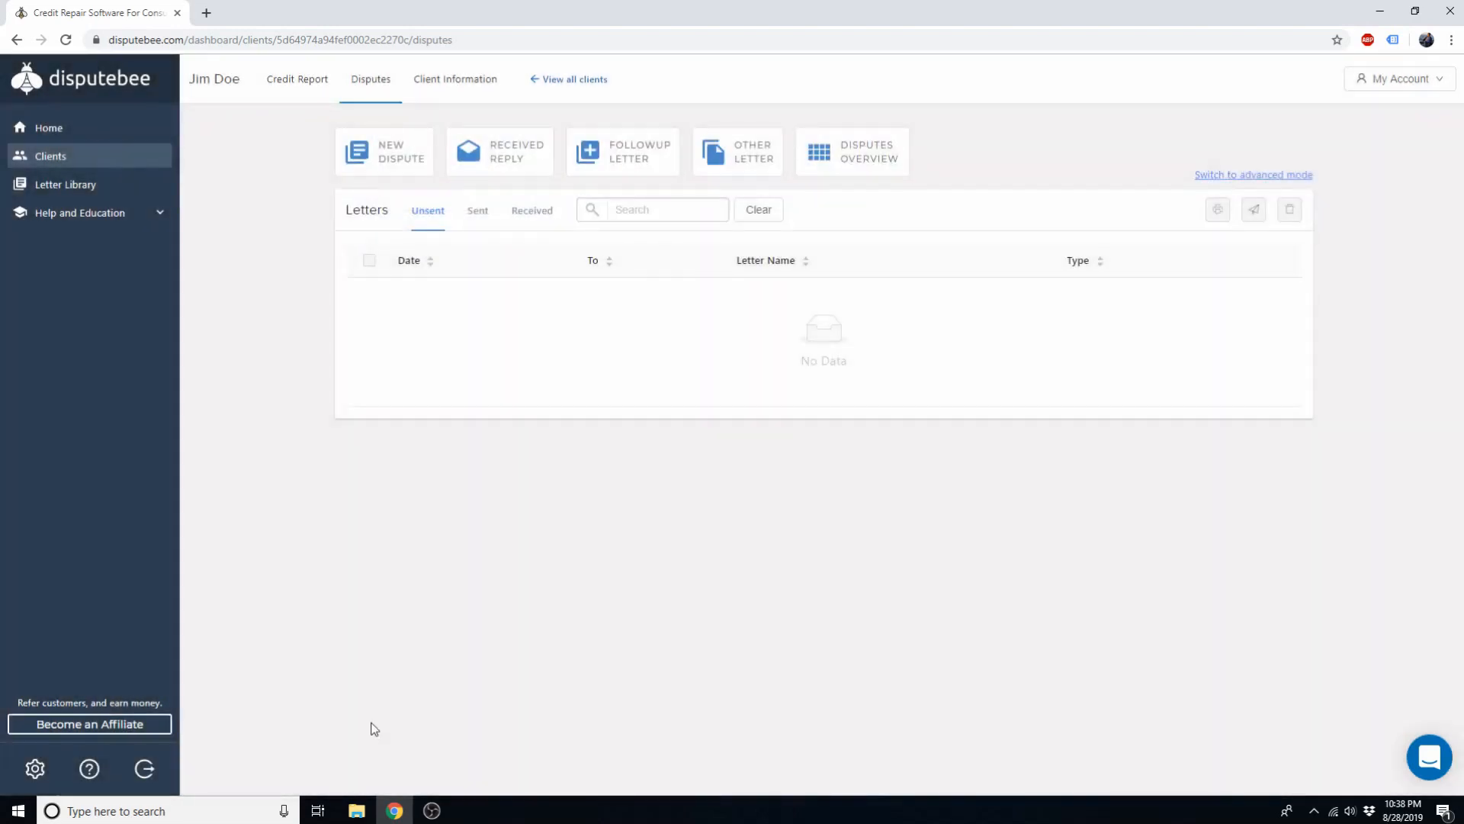
{"action": "left_click", "coordinate": [602, 157]}
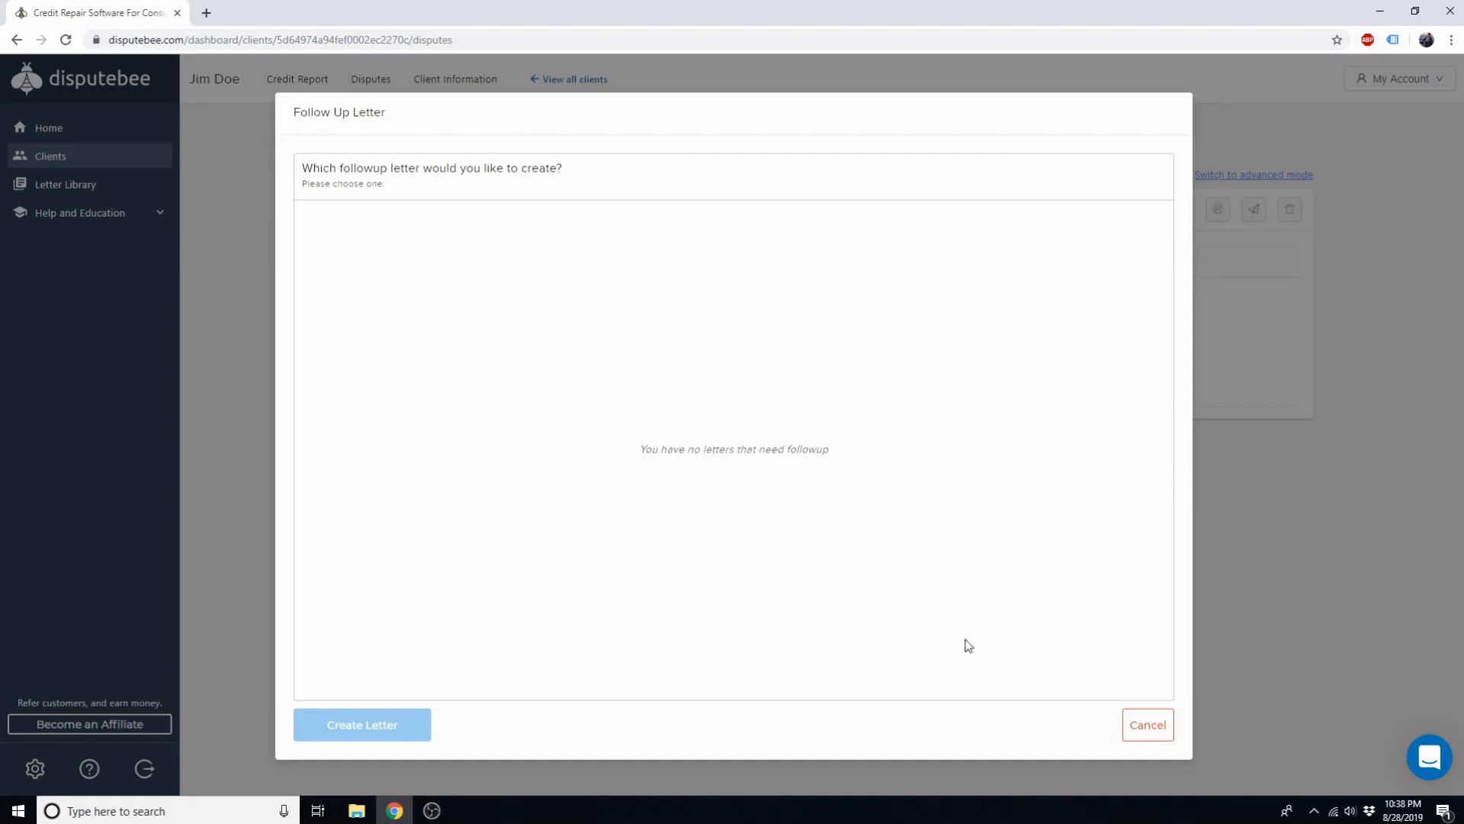
{"action": "left_click", "coordinate": [1134, 724]}
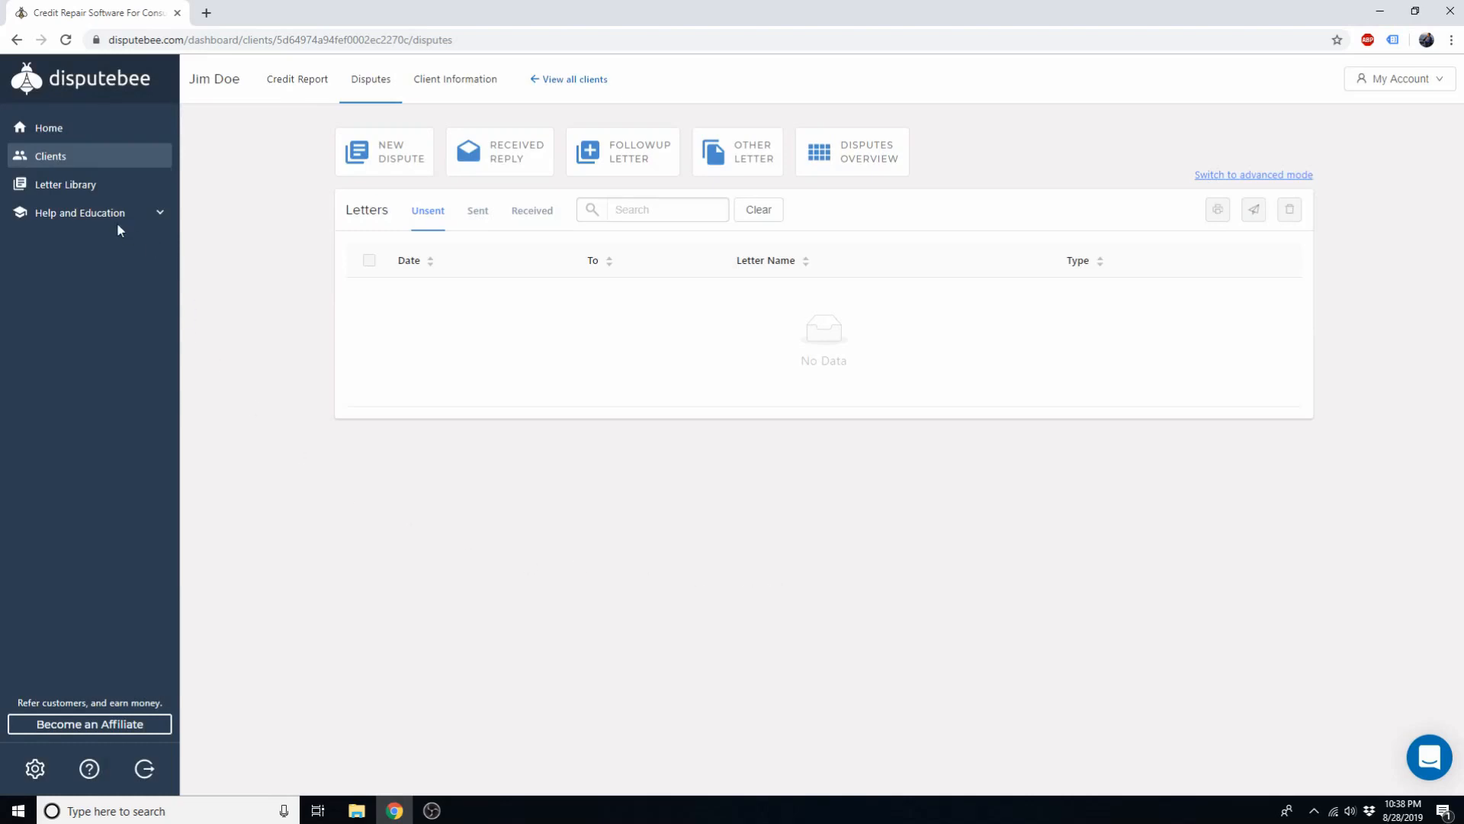
Add Collection Round 2 (bureau) as the second bureau letter in My custom collection flow and save the flow
{"action": "left_click", "coordinate": [86, 187]}
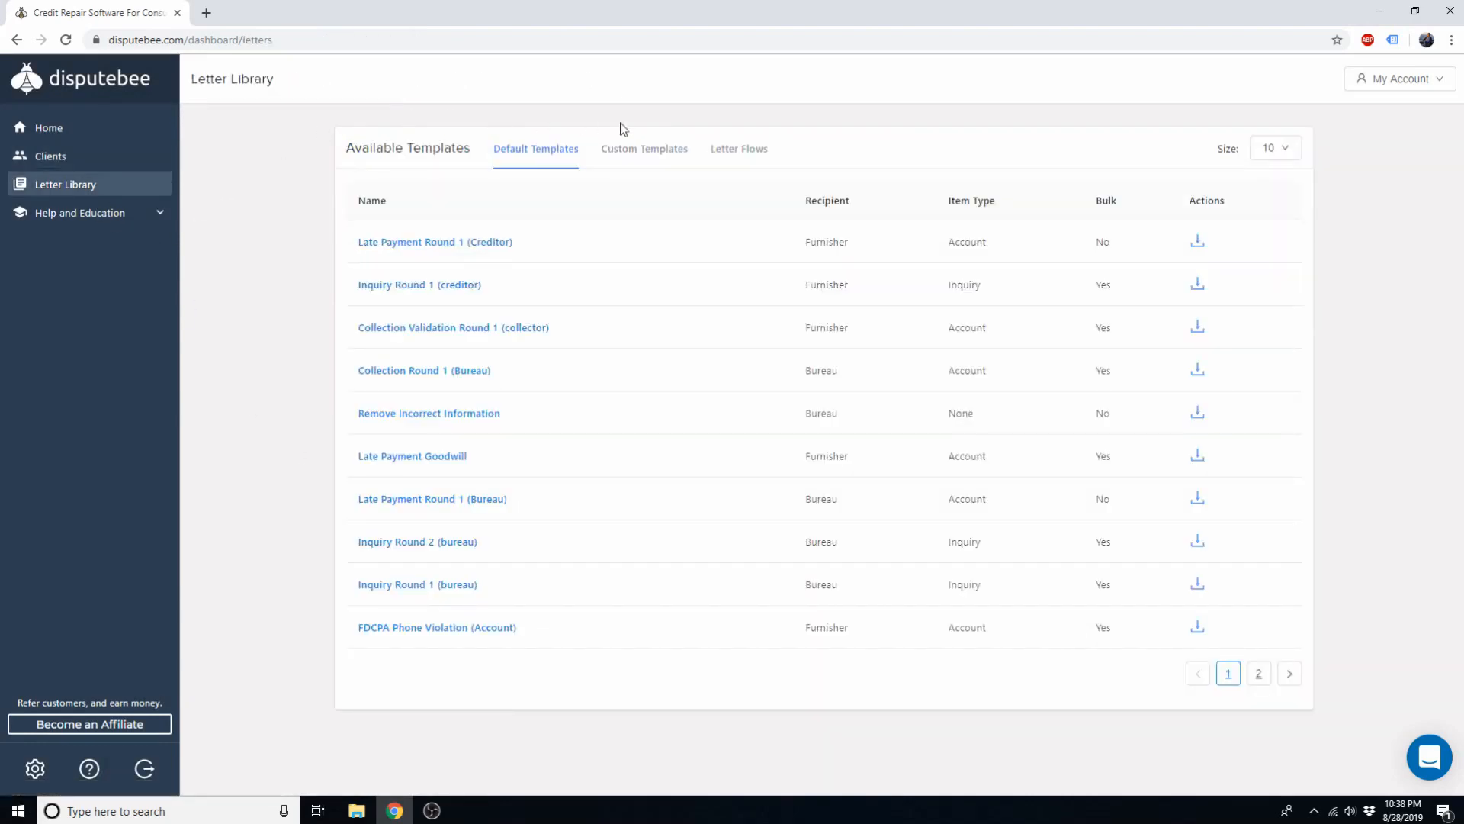
{"action": "left_click", "coordinate": [745, 151]}
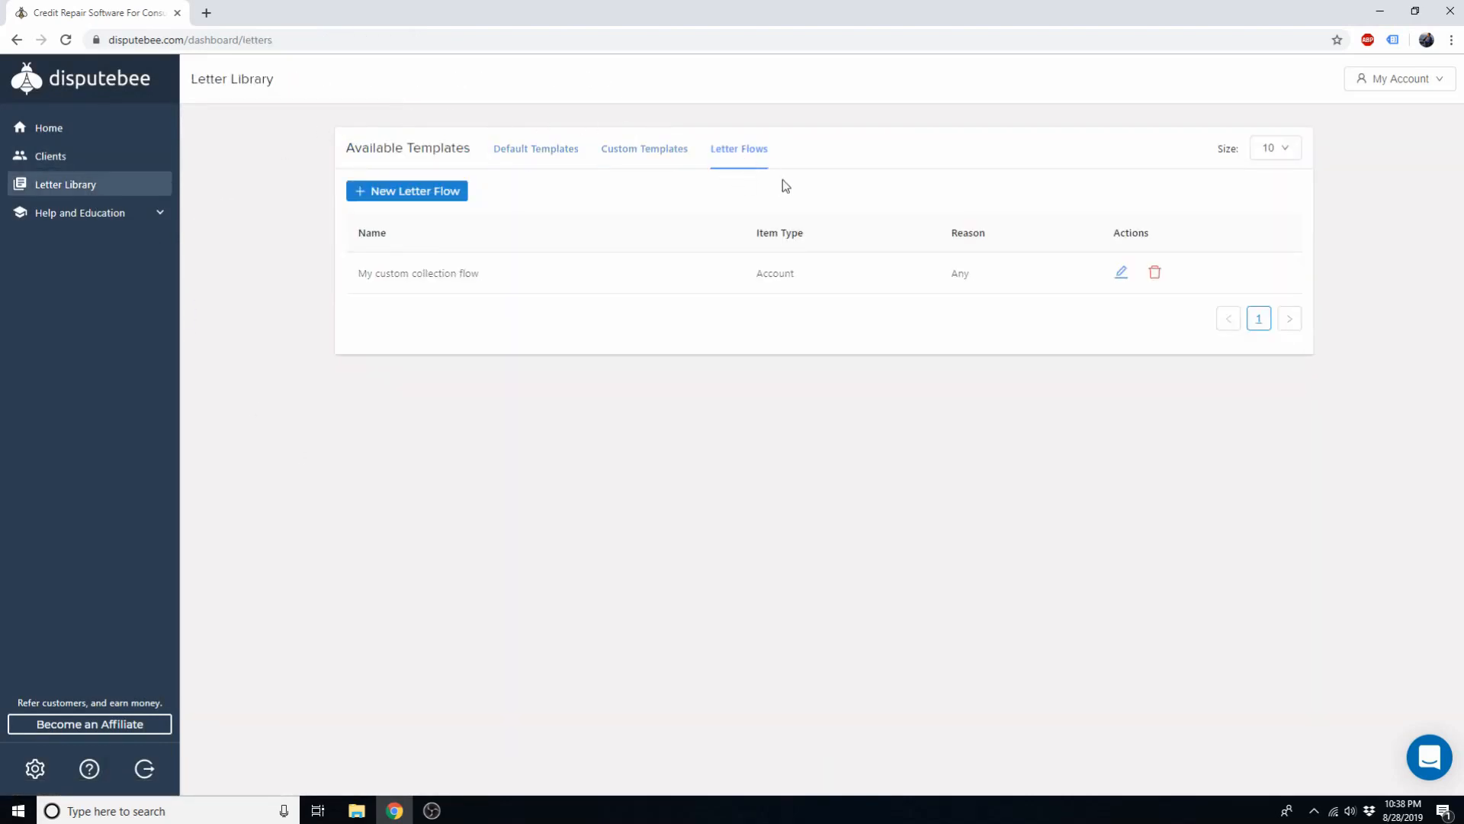
{"action": "left_click", "coordinate": [1120, 272]}
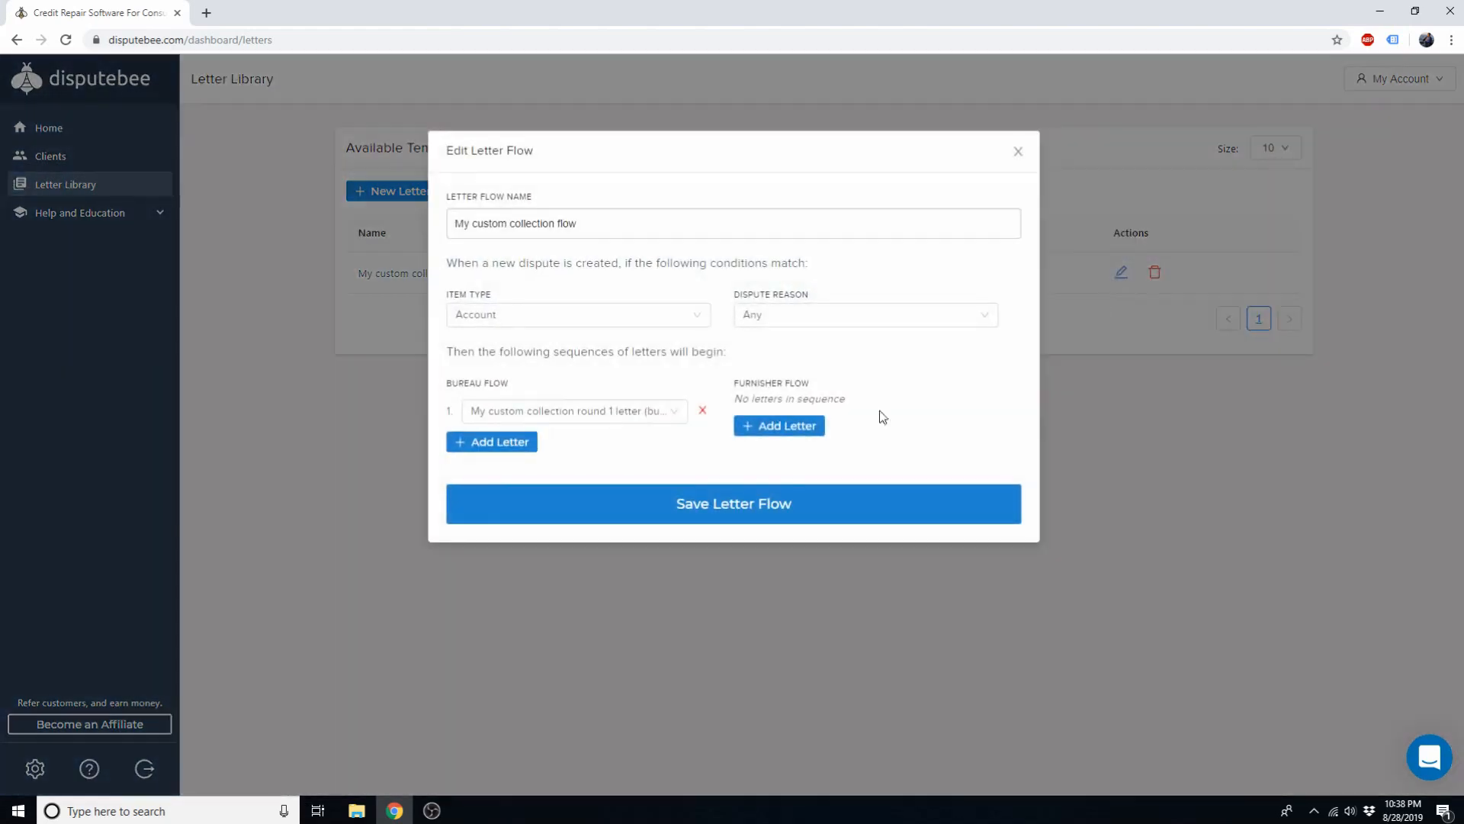
{"action": "left_click", "coordinate": [518, 446]}
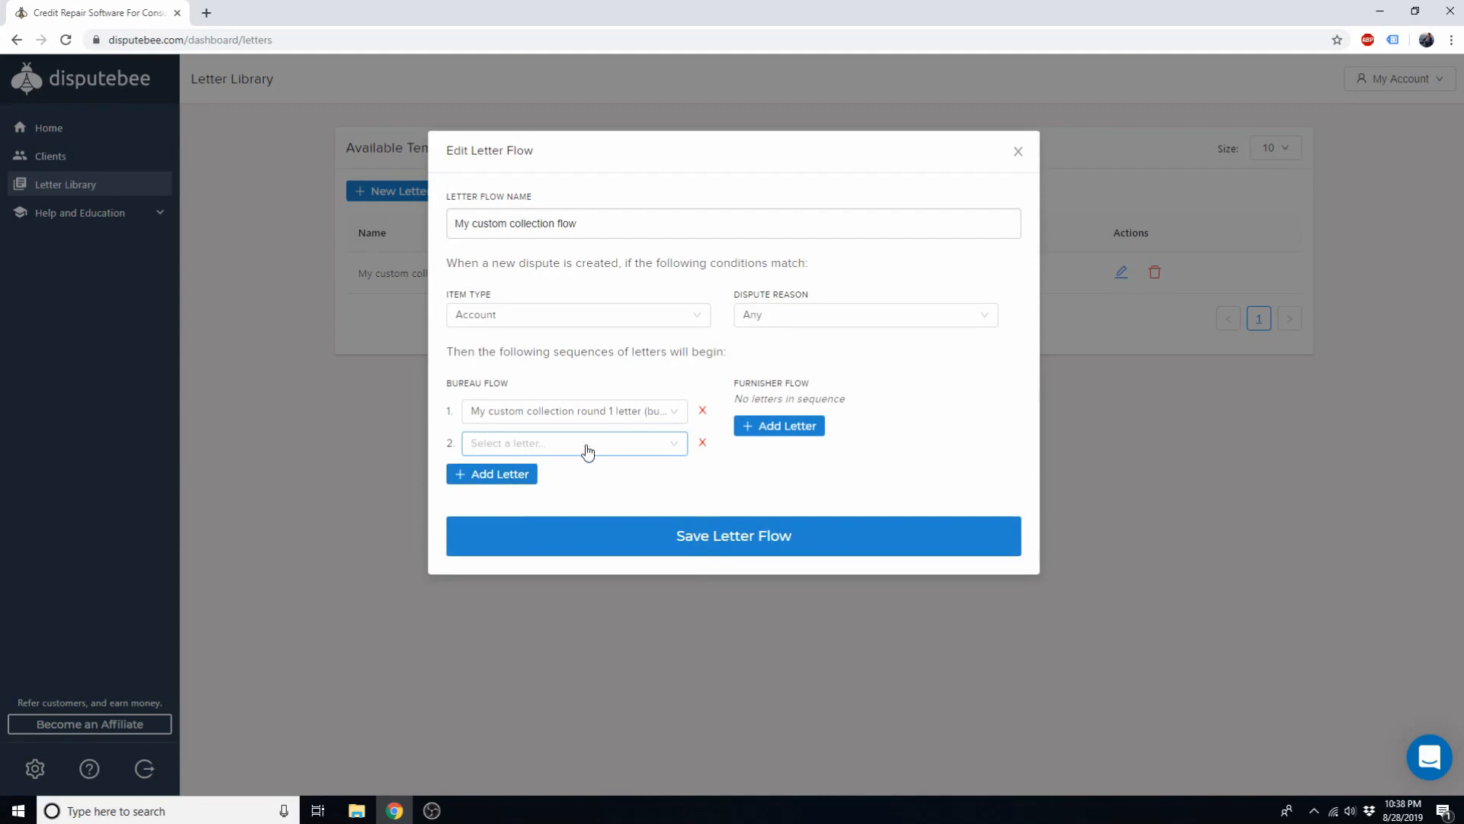
{"action": "left_click", "coordinate": [588, 443]}
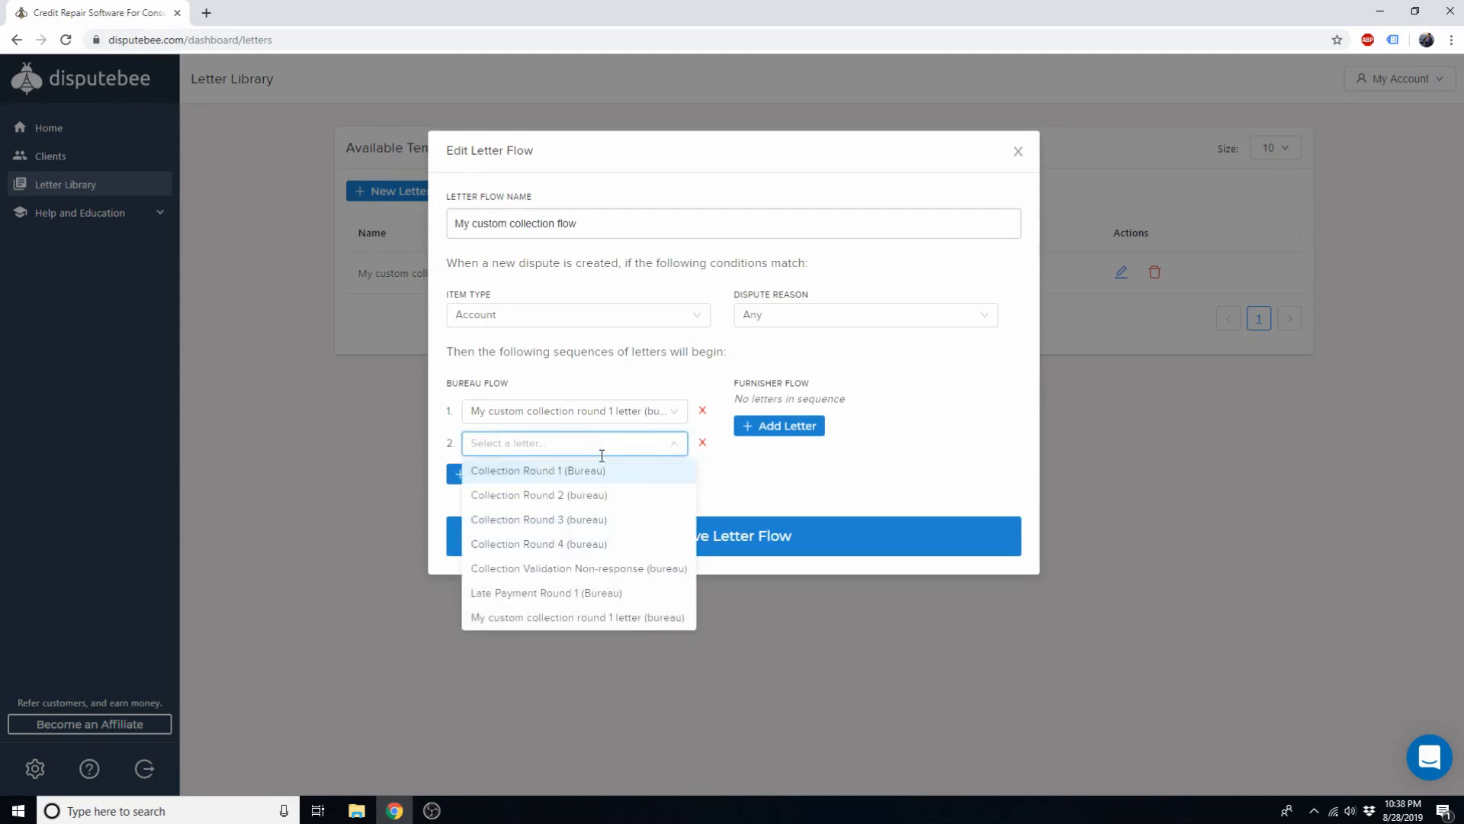
{"action": "left_click", "coordinate": [588, 496]}
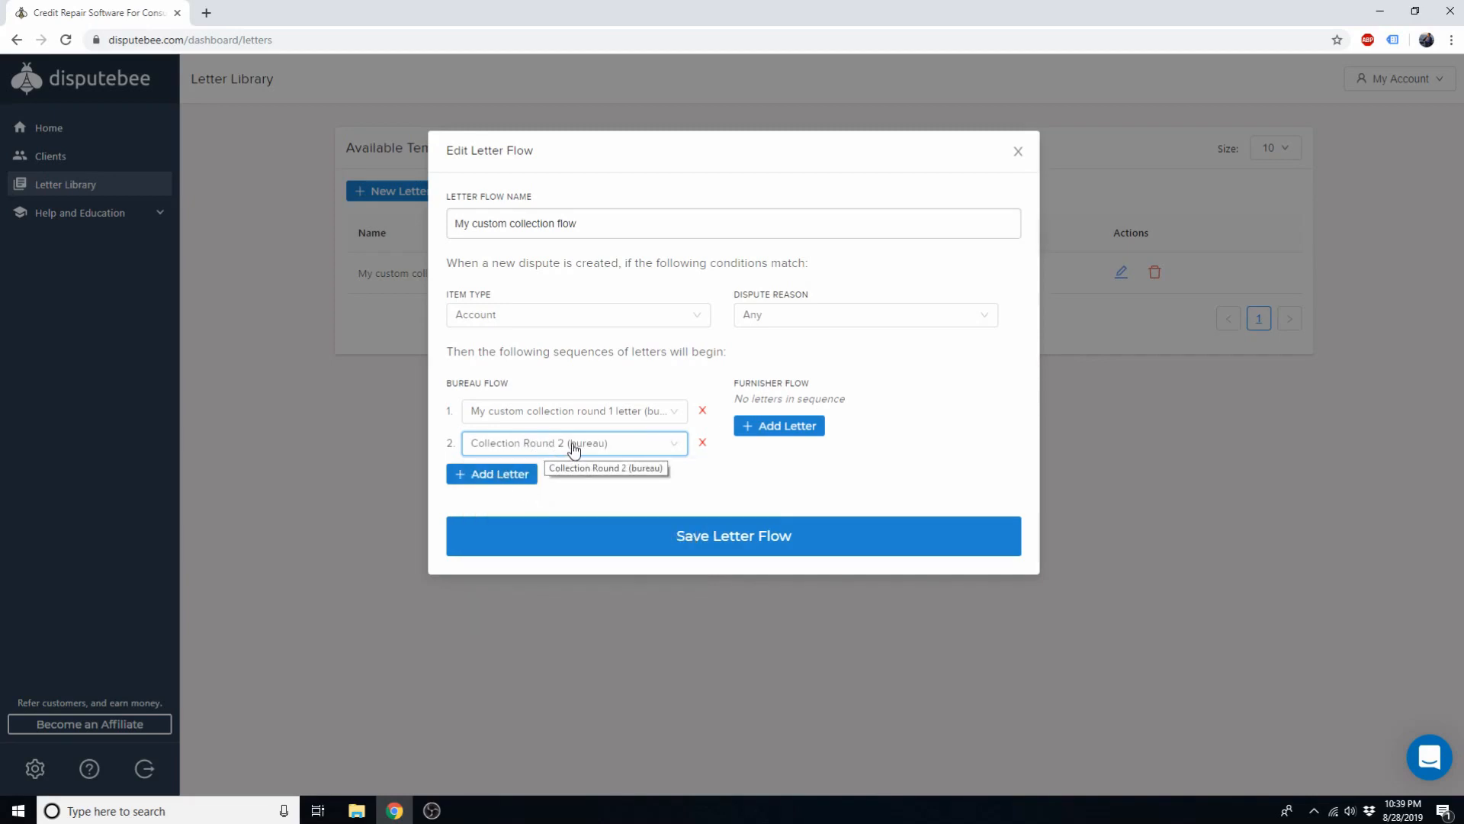
{"action": "left_click", "coordinate": [741, 535]}
Create the Collection Round 2 (bureau) follow-up letter to TransUnion in the client's disputes
{"action": "left_click", "coordinate": [96, 159]}
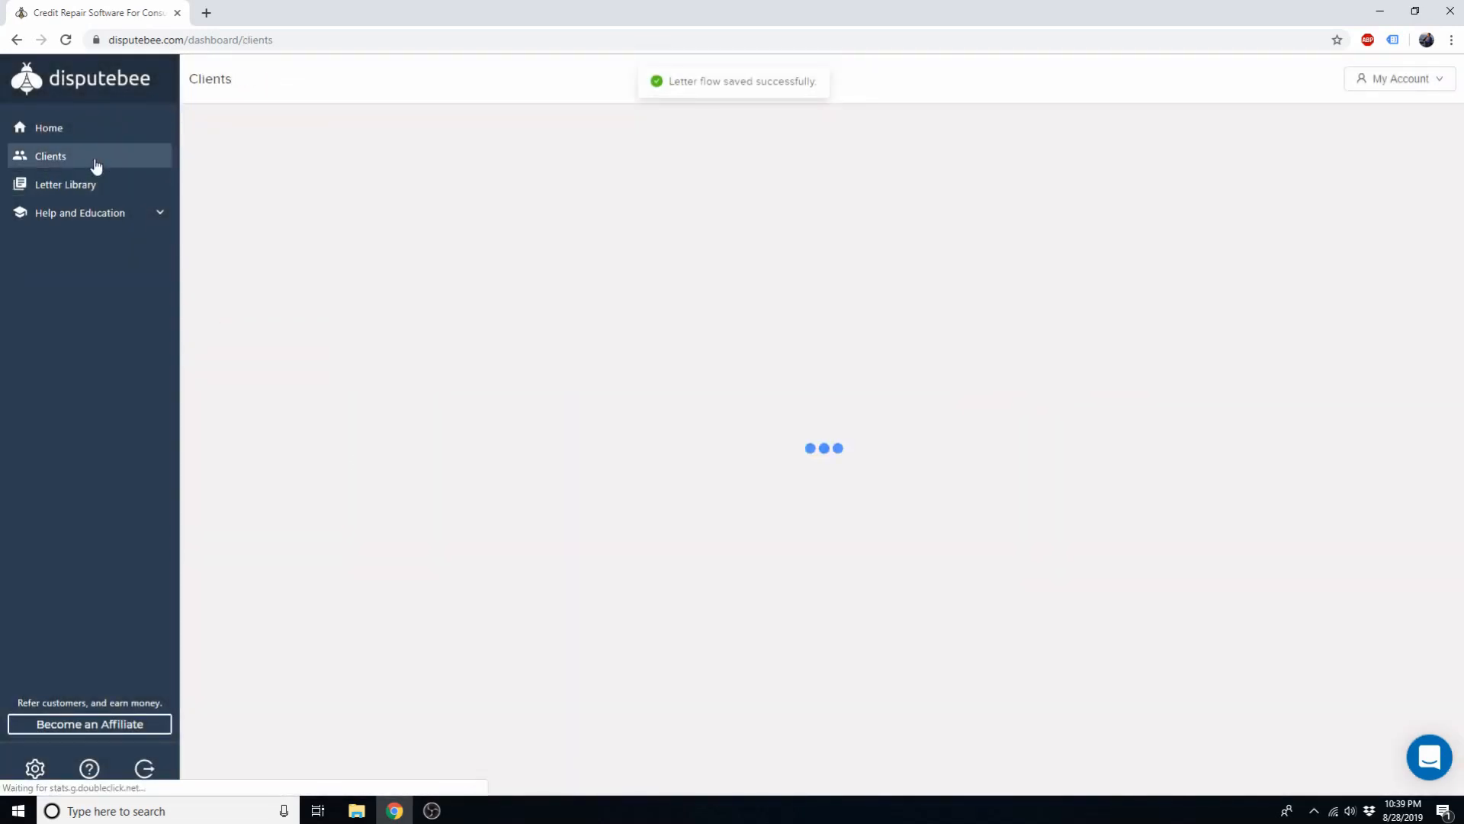
{"action": "left_click", "coordinate": [423, 279]}
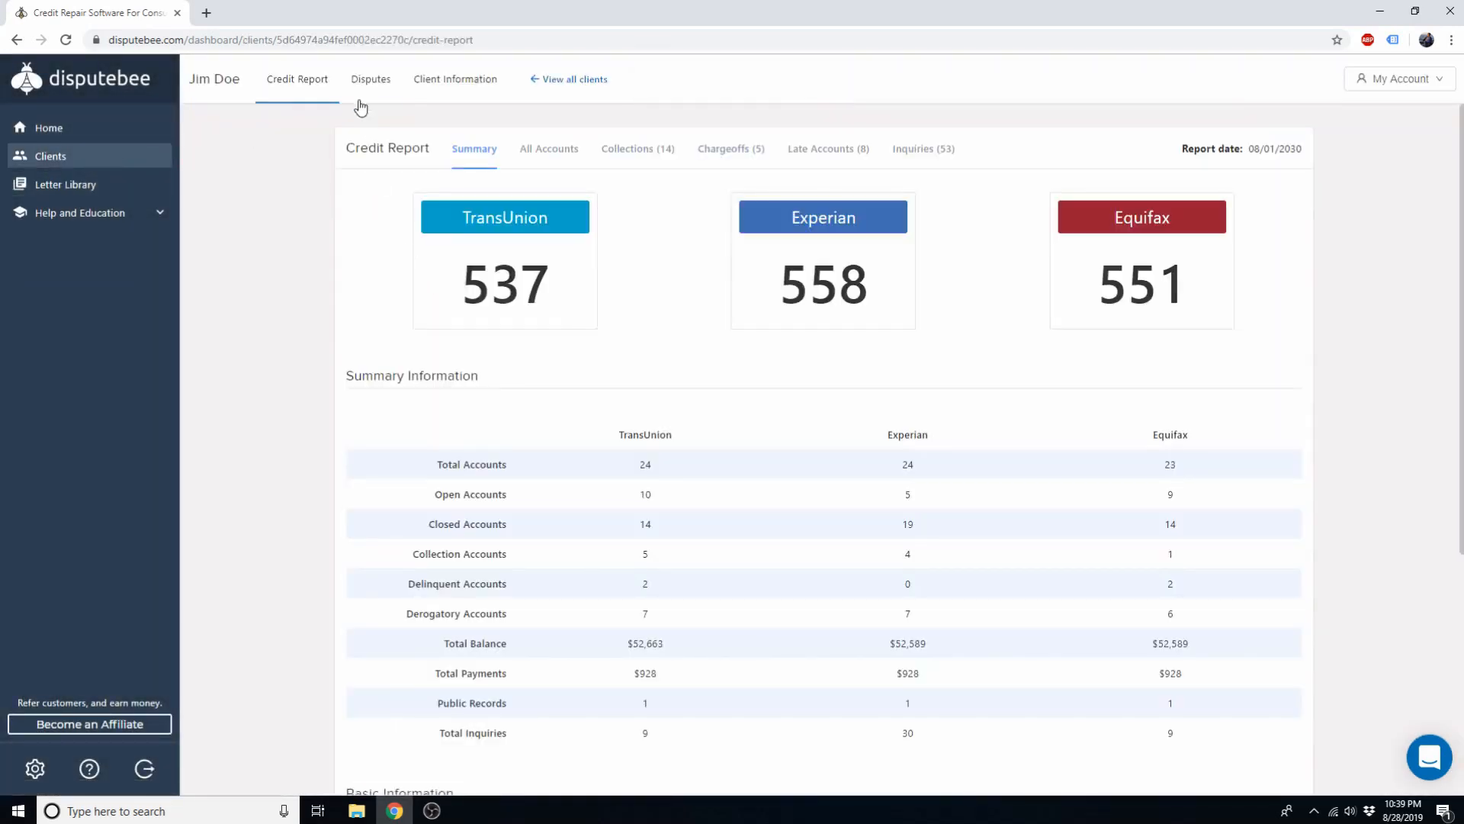
{"action": "left_click", "coordinate": [365, 82]}
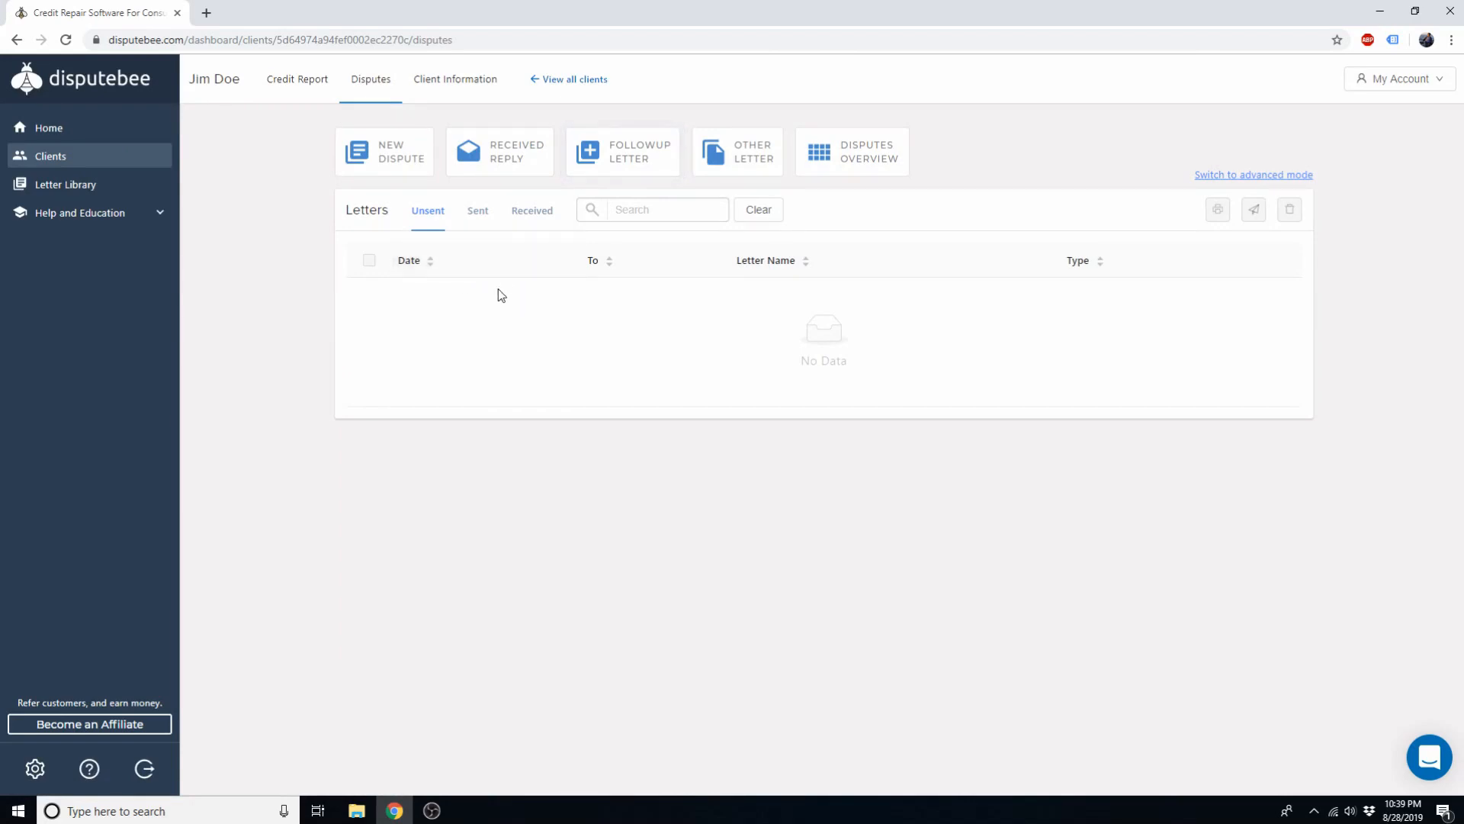
{"action": "left_click", "coordinate": [621, 162]}
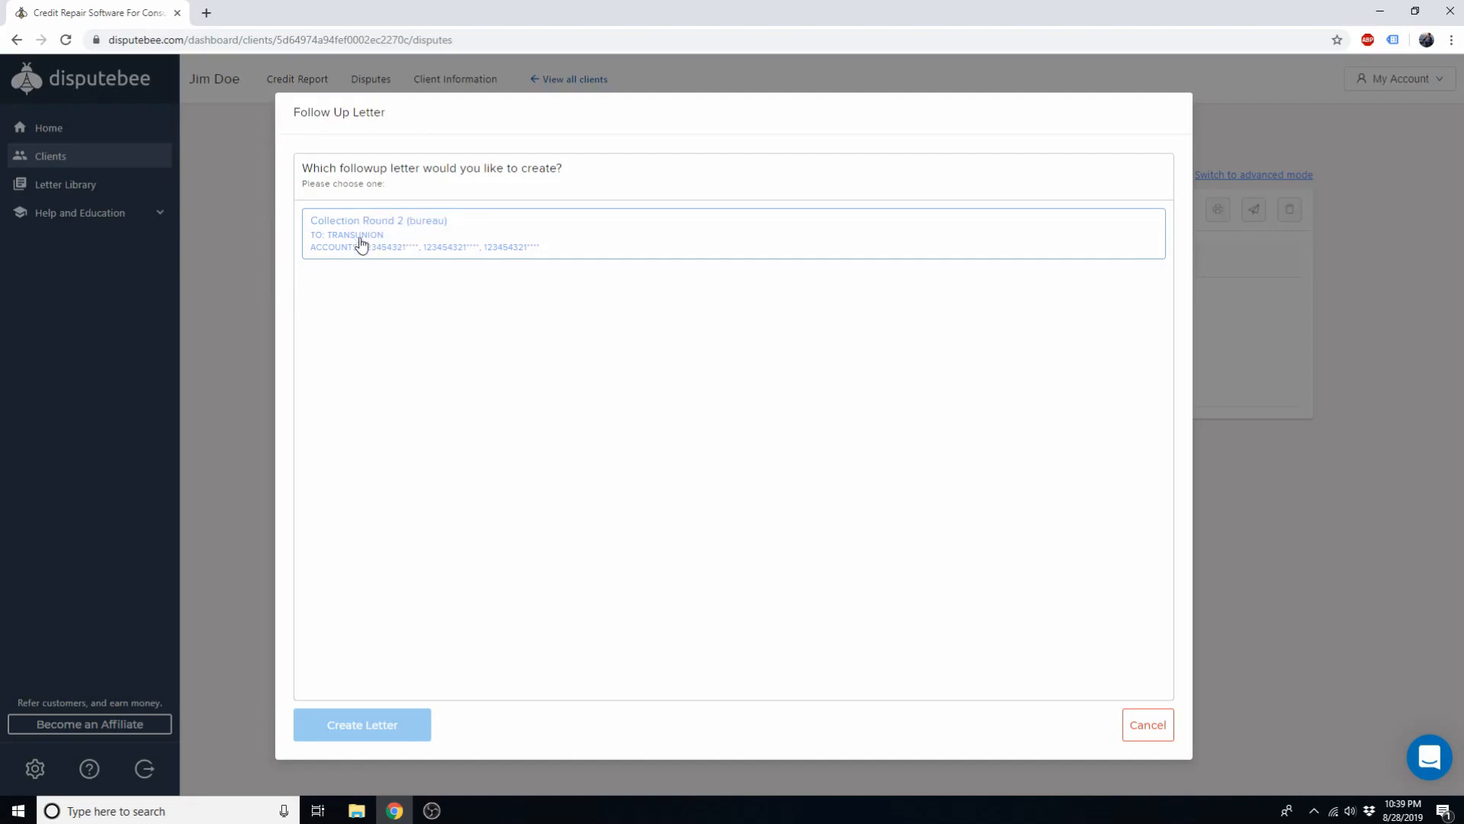
{"action": "left_click", "coordinate": [389, 241]}
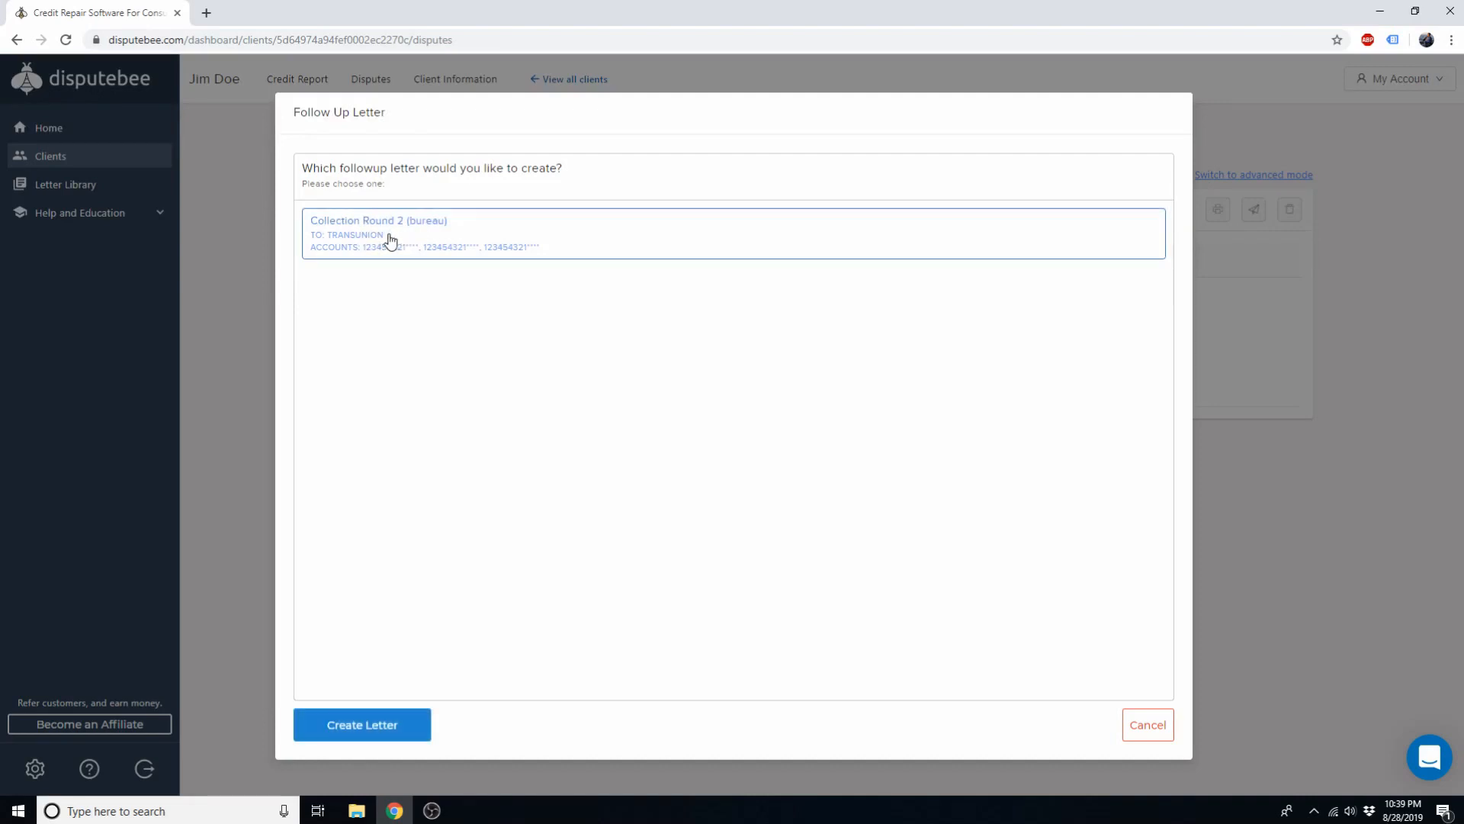
{"action": "left_click", "coordinate": [380, 739]}
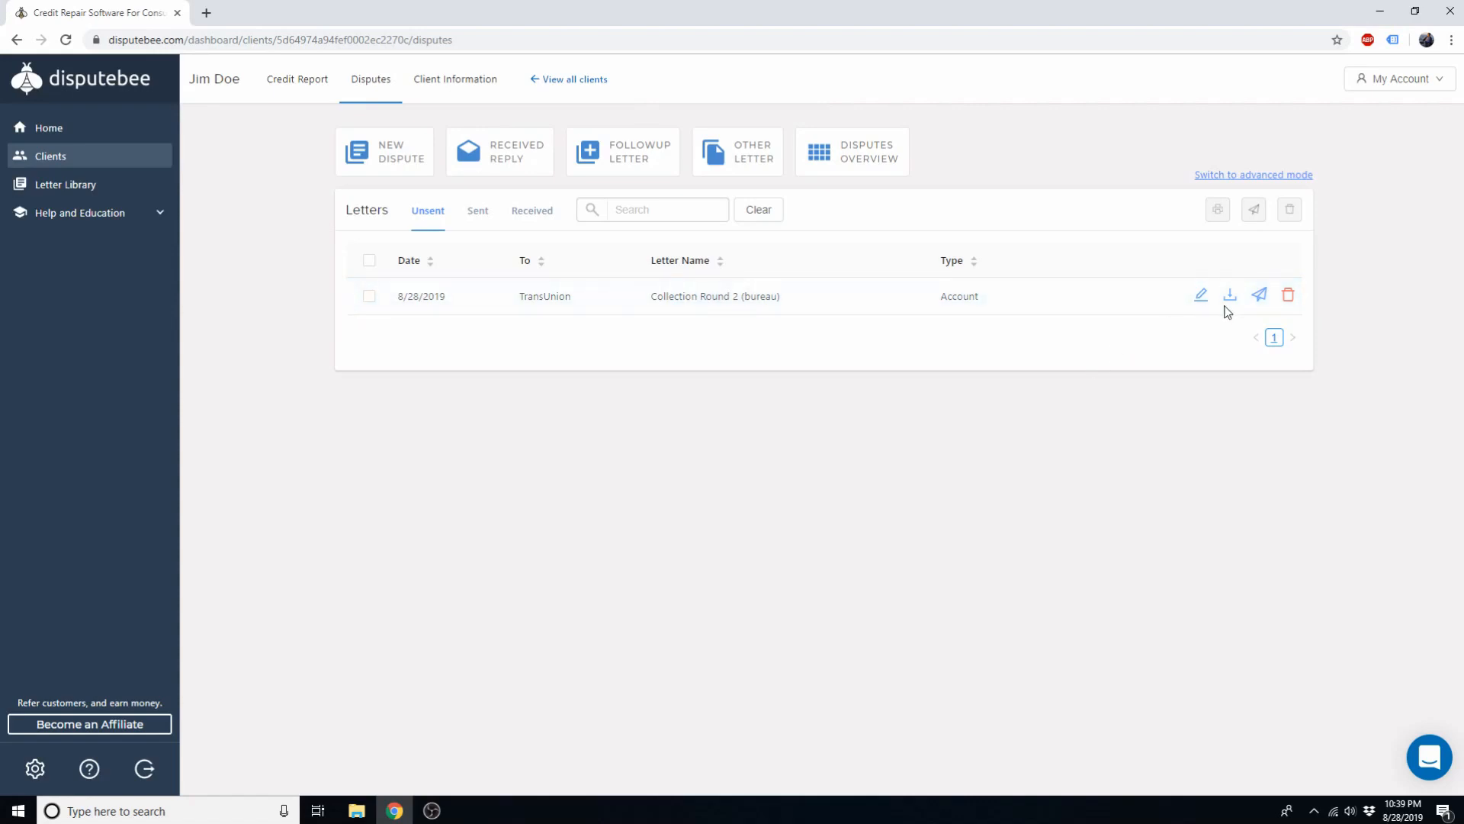
Mark the Collection Round 2 (bureau) letter as sent and record TransUnion's reply to it with no items deleted
{"action": "left_click", "coordinate": [1258, 295]}
{"action": "left_click", "coordinate": [785, 242]}
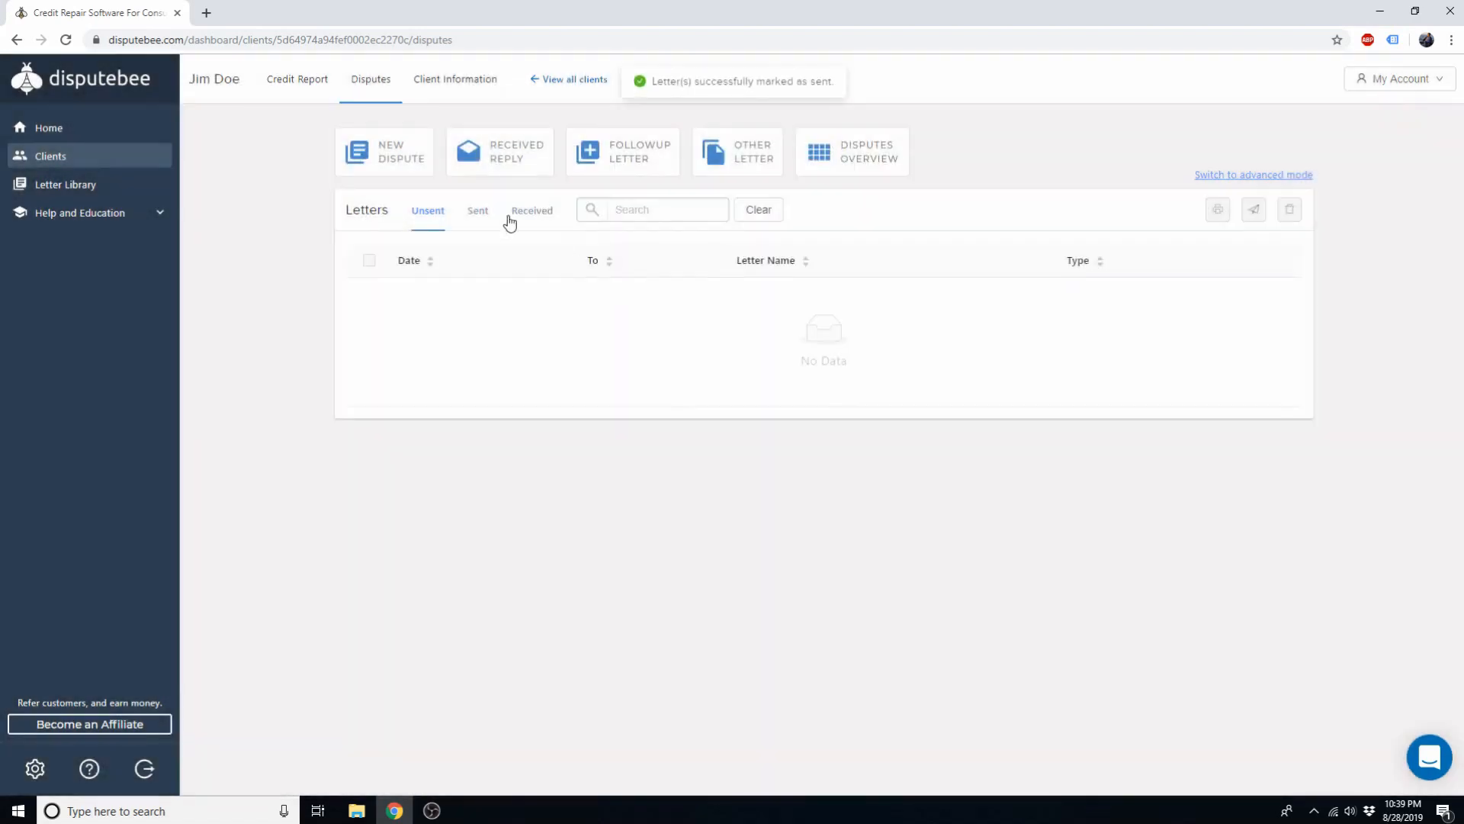
{"action": "left_click", "coordinate": [497, 159]}
{"action": "left_click", "coordinate": [488, 238]}
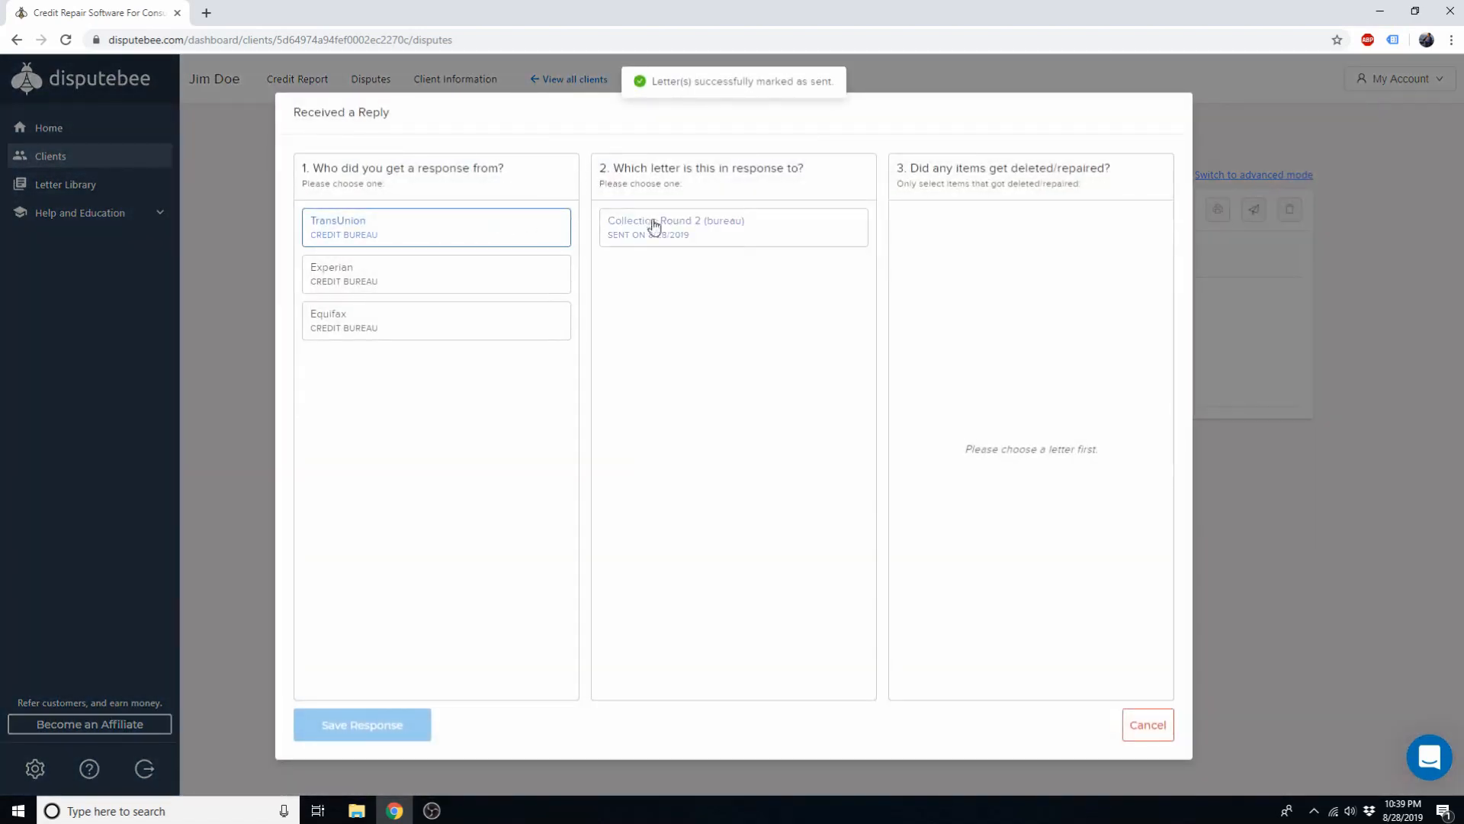
{"action": "left_click", "coordinate": [653, 225]}
{"action": "left_click", "coordinate": [396, 724]}
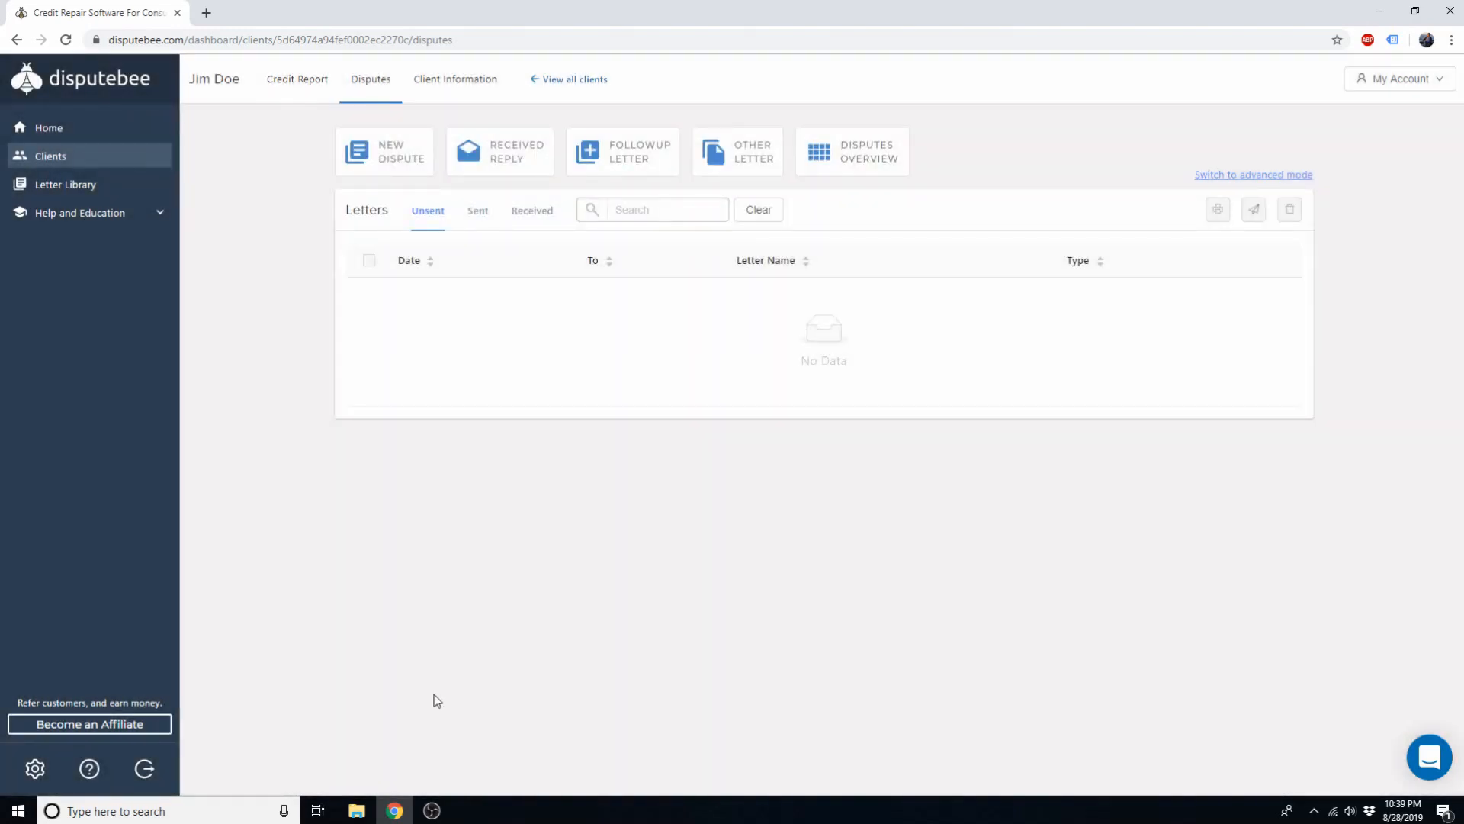
{"action": "left_click", "coordinate": [607, 163]}
Set the dispute reason of My custom collection flow to Account is fraudulent and save the flow
{"action": "left_click", "coordinate": [61, 184]}
{"action": "left_click", "coordinate": [749, 150]}
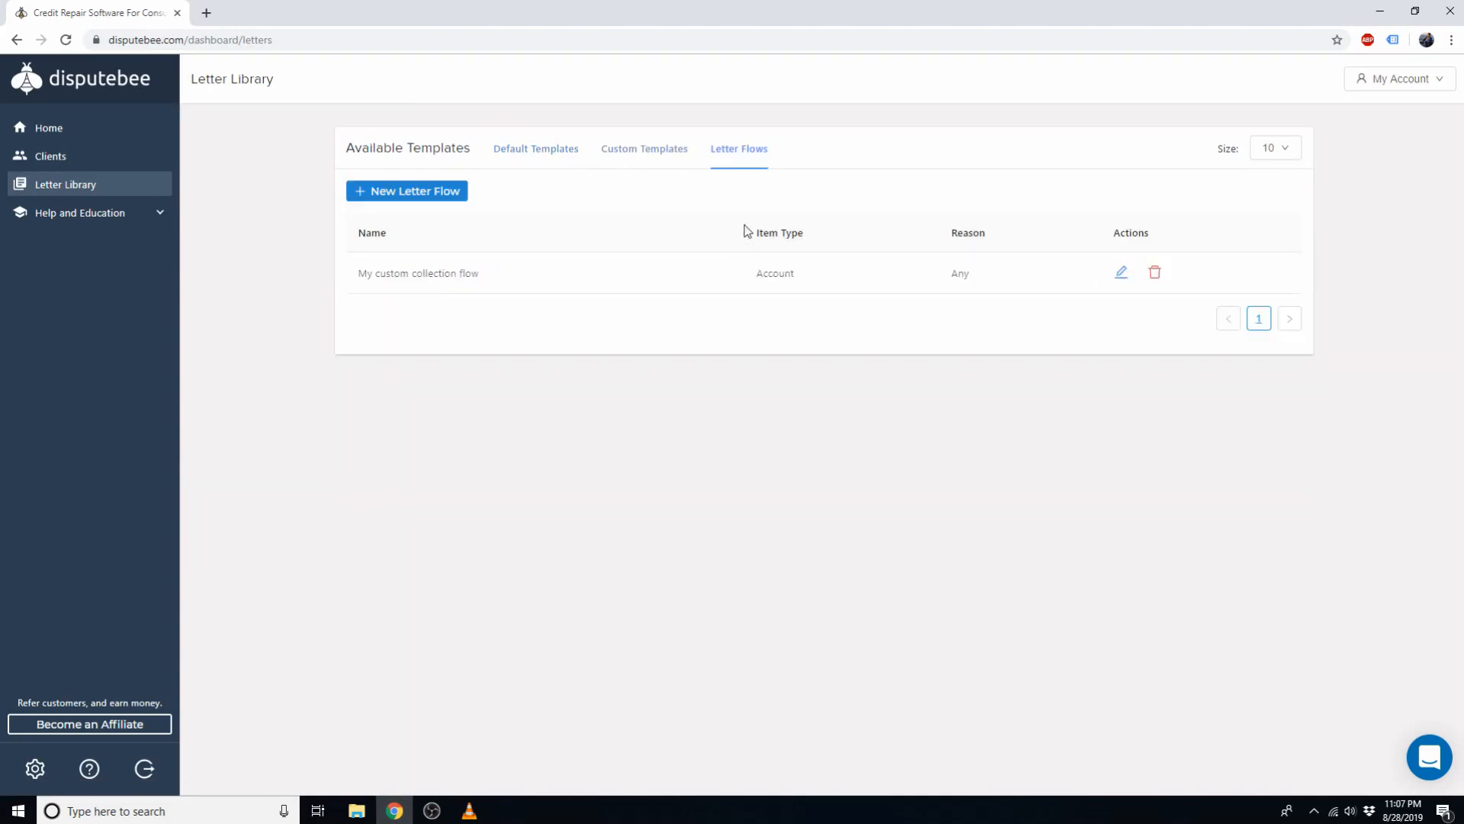
{"action": "left_click", "coordinate": [1121, 273]}
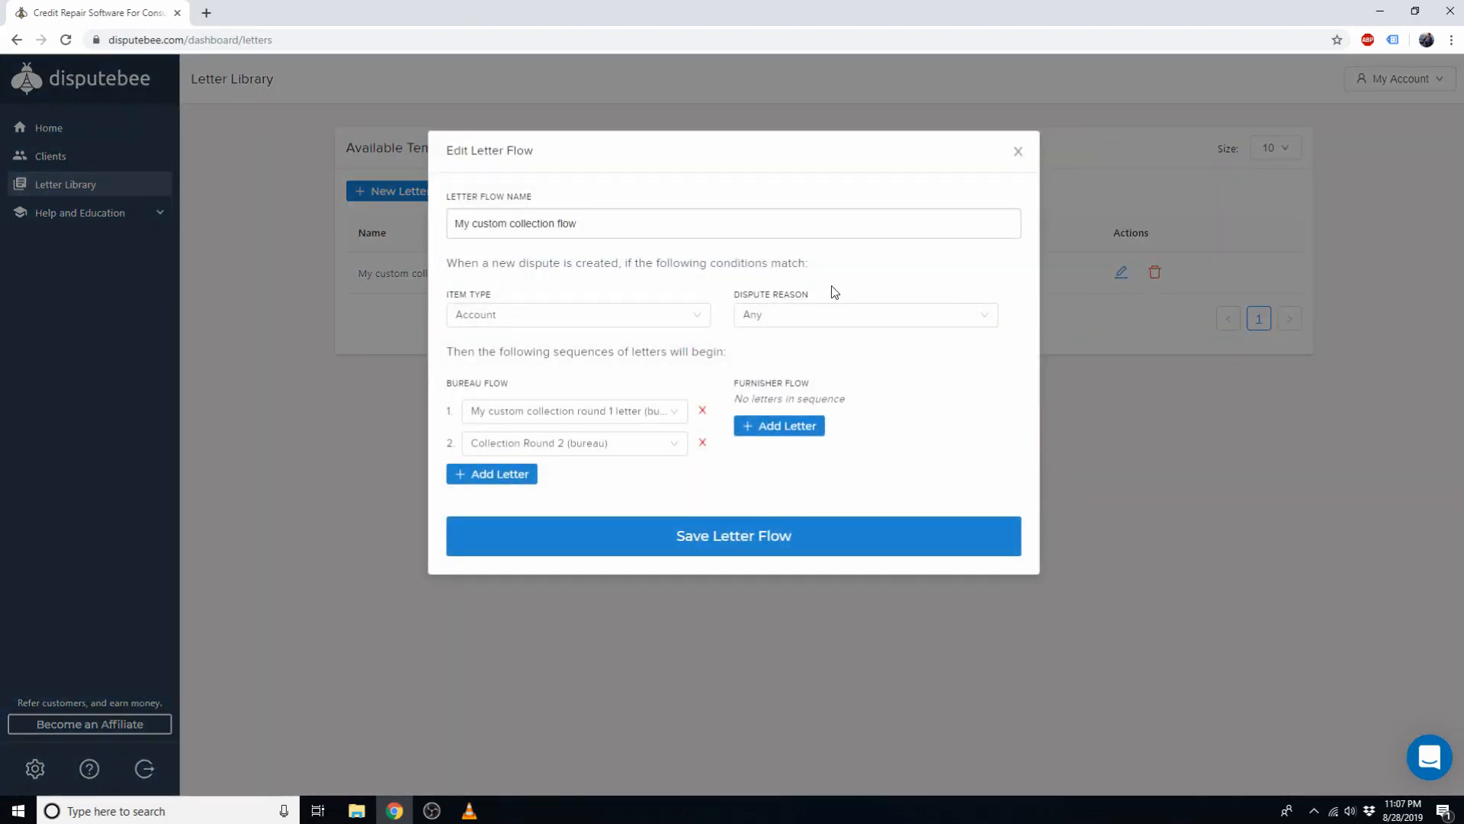
{"action": "left_click", "coordinate": [867, 320]}
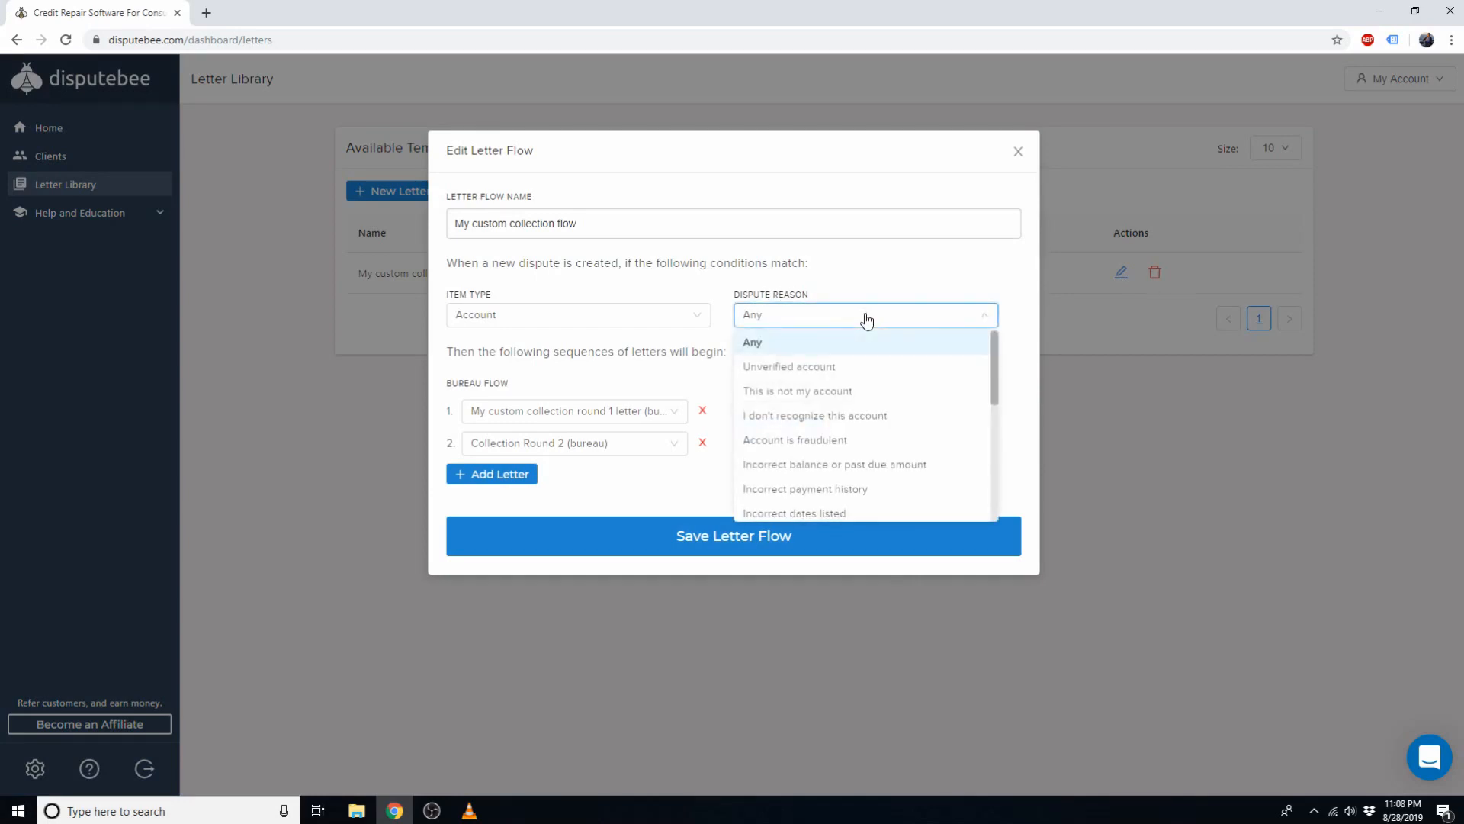
{"action": "left_click", "coordinate": [822, 442]}
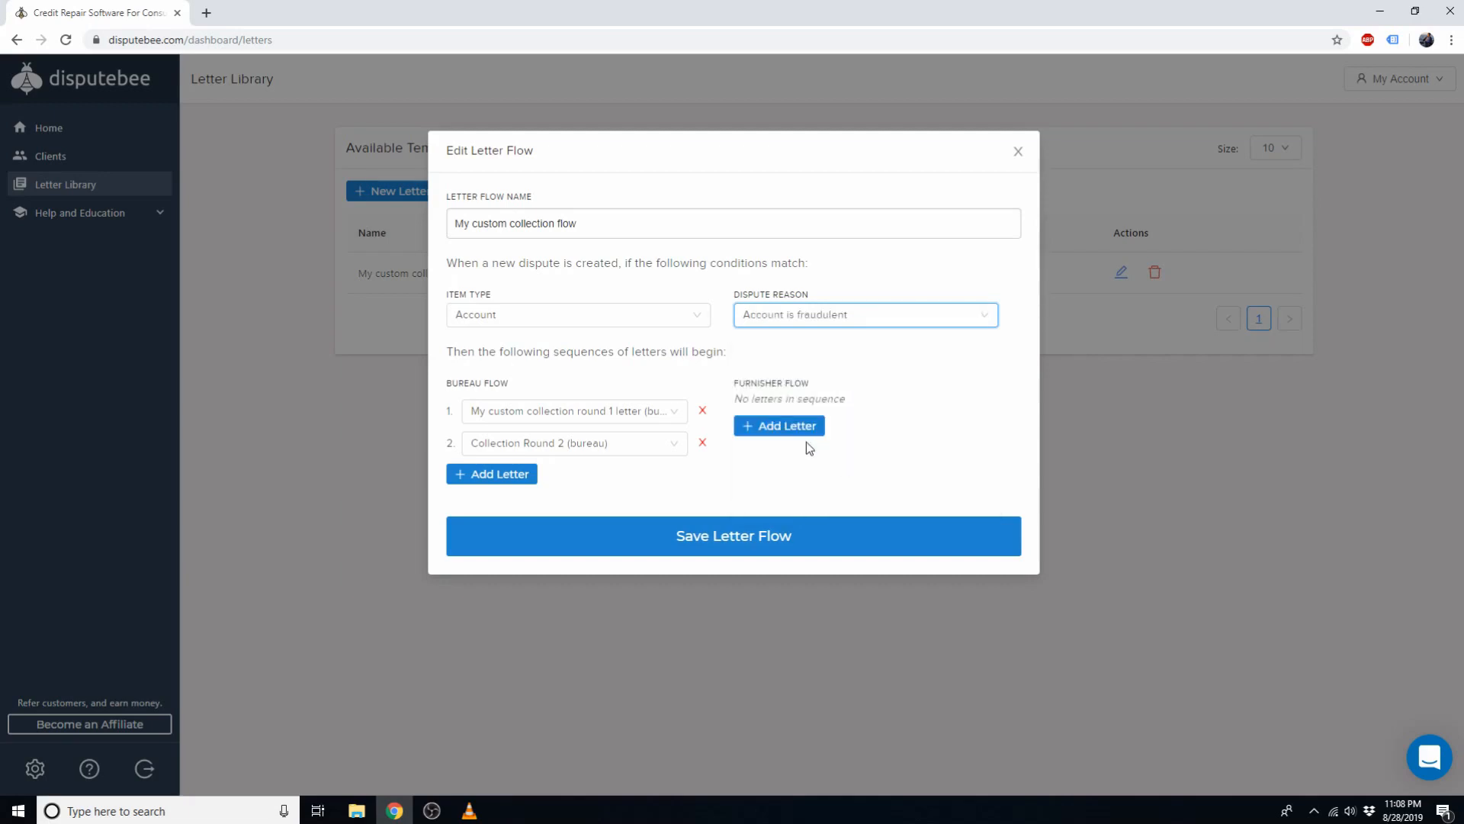
{"action": "left_click", "coordinate": [745, 538]}
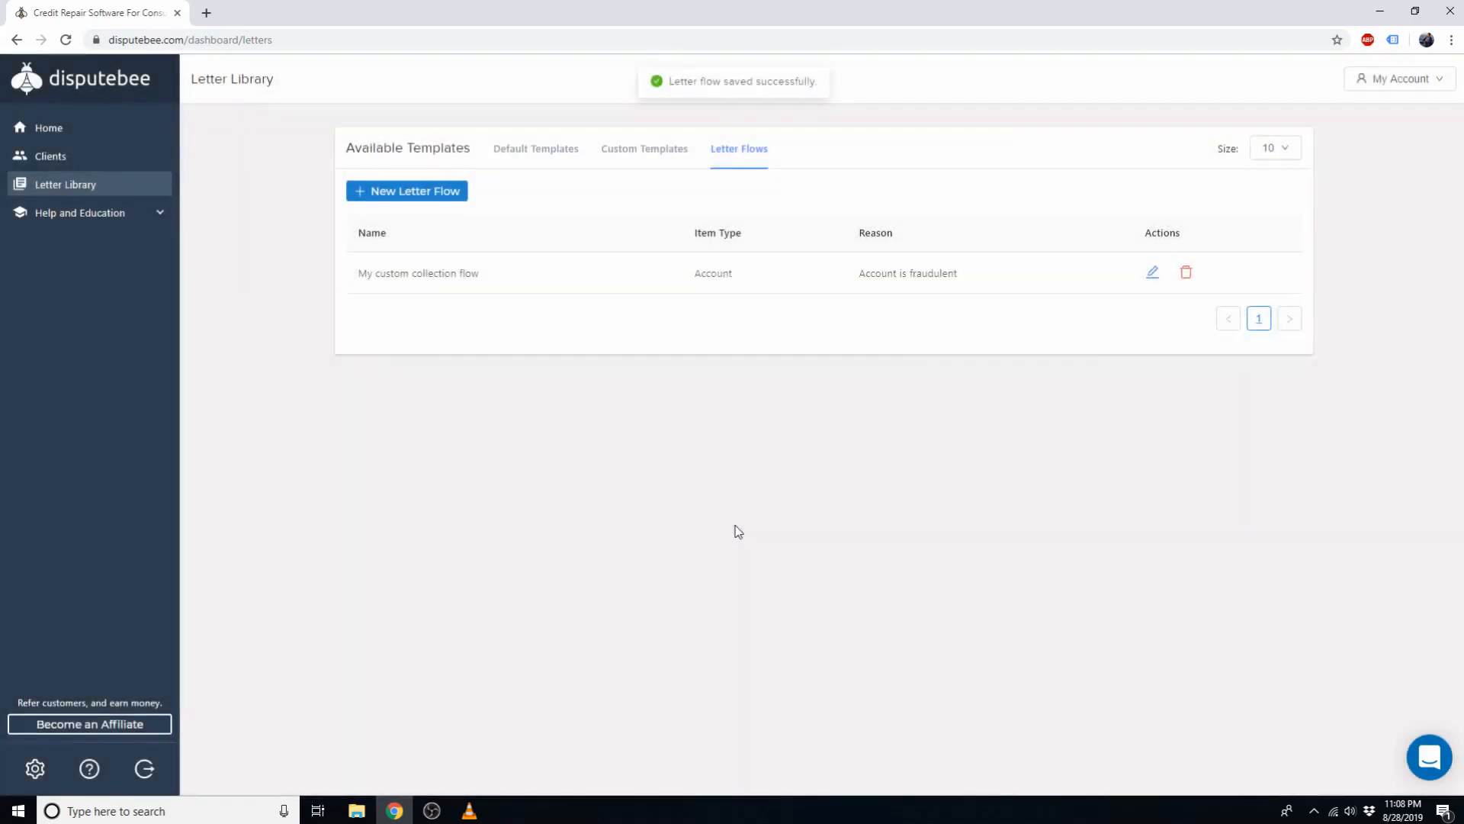
Create a Collections dispute for I C SYSTEM (11 AT T) with TransUnion and Equifax, using the reason Account is fraudulent
{"action": "left_click", "coordinate": [55, 162]}
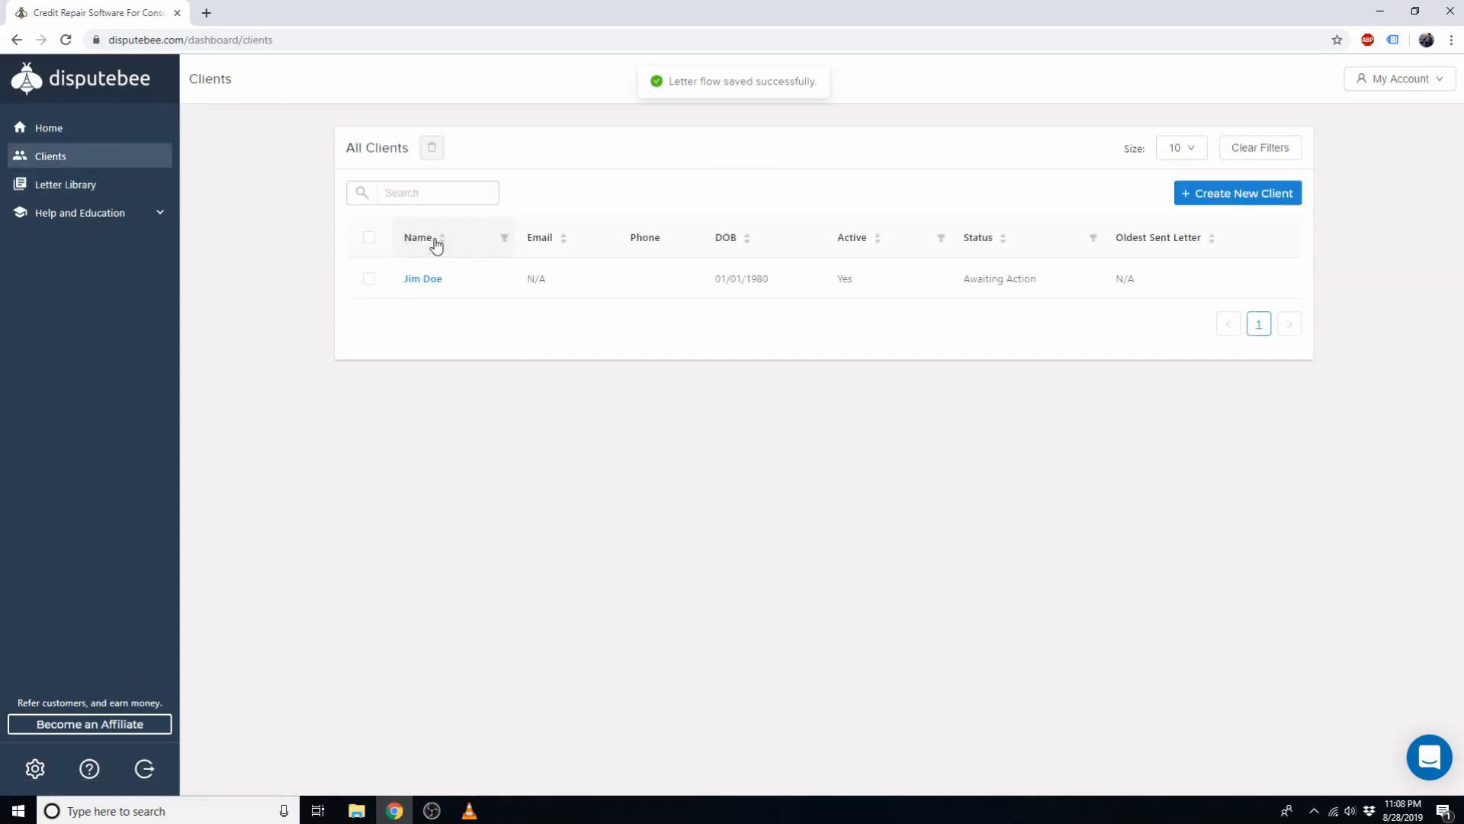
{"action": "left_click", "coordinate": [432, 279]}
{"action": "left_click", "coordinate": [371, 81]}
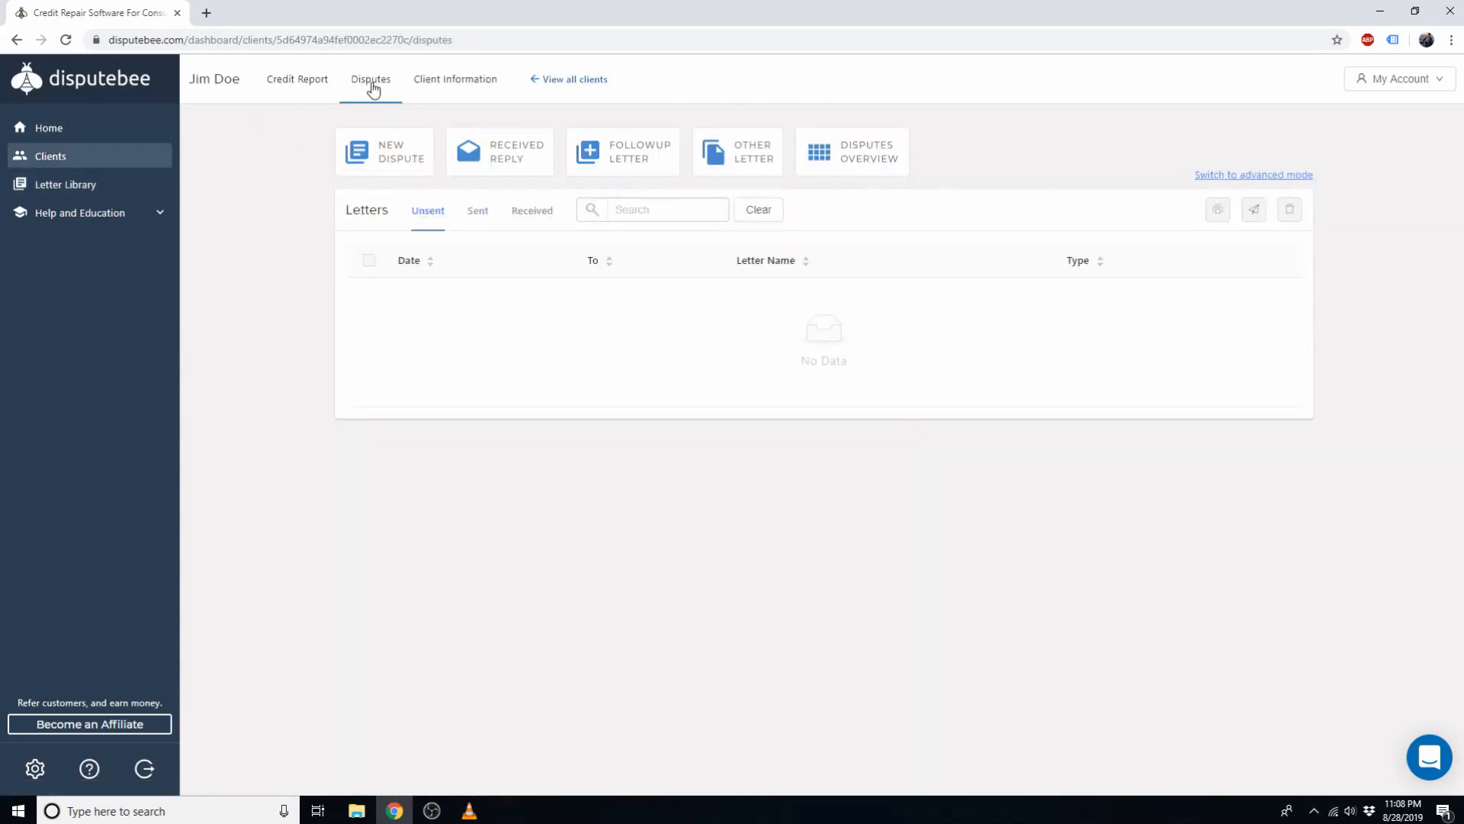
{"action": "left_click", "coordinate": [401, 146]}
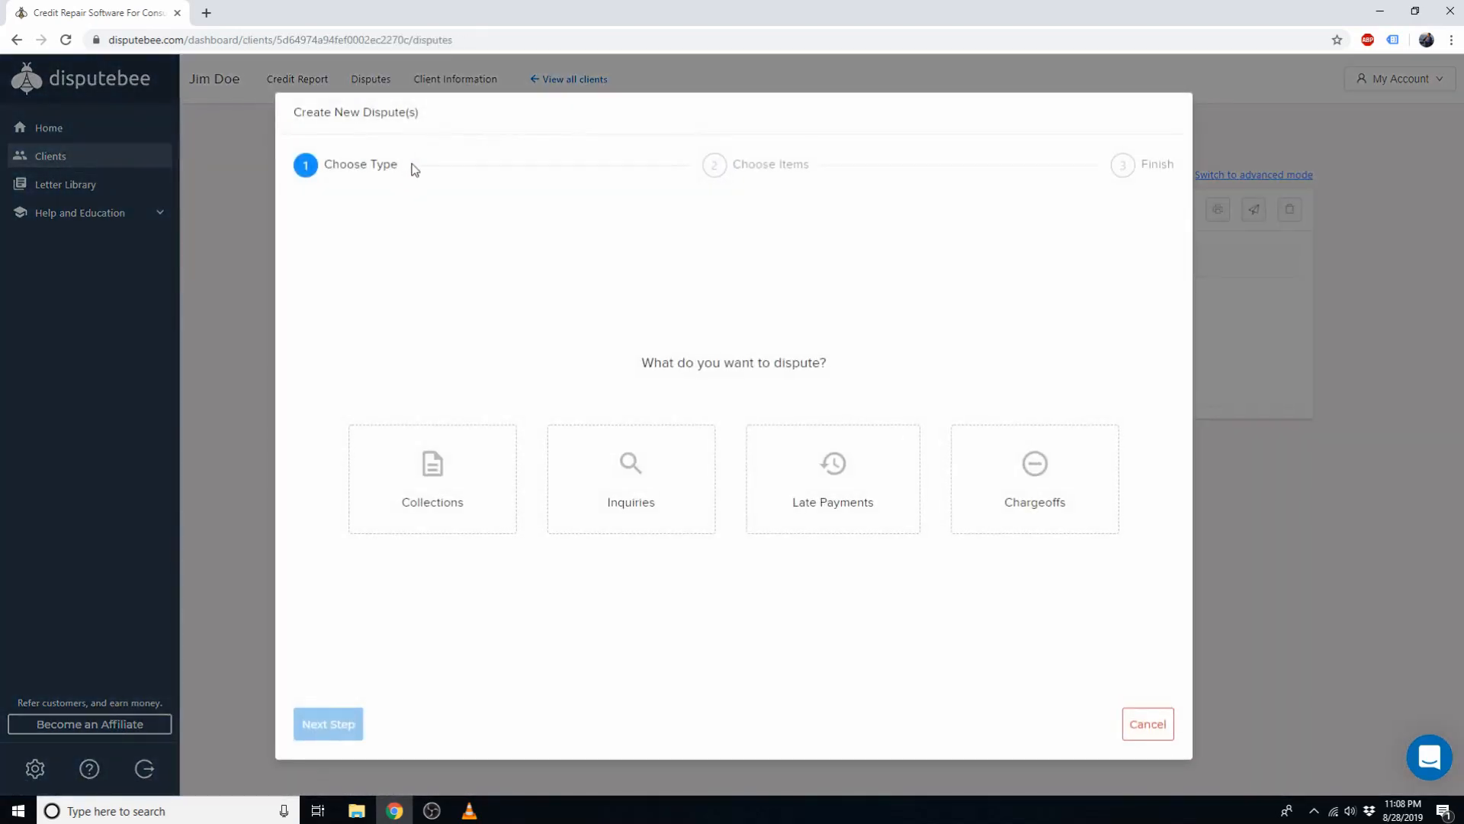
{"action": "left_click", "coordinate": [458, 454]}
{"action": "left_click", "coordinate": [328, 724]}
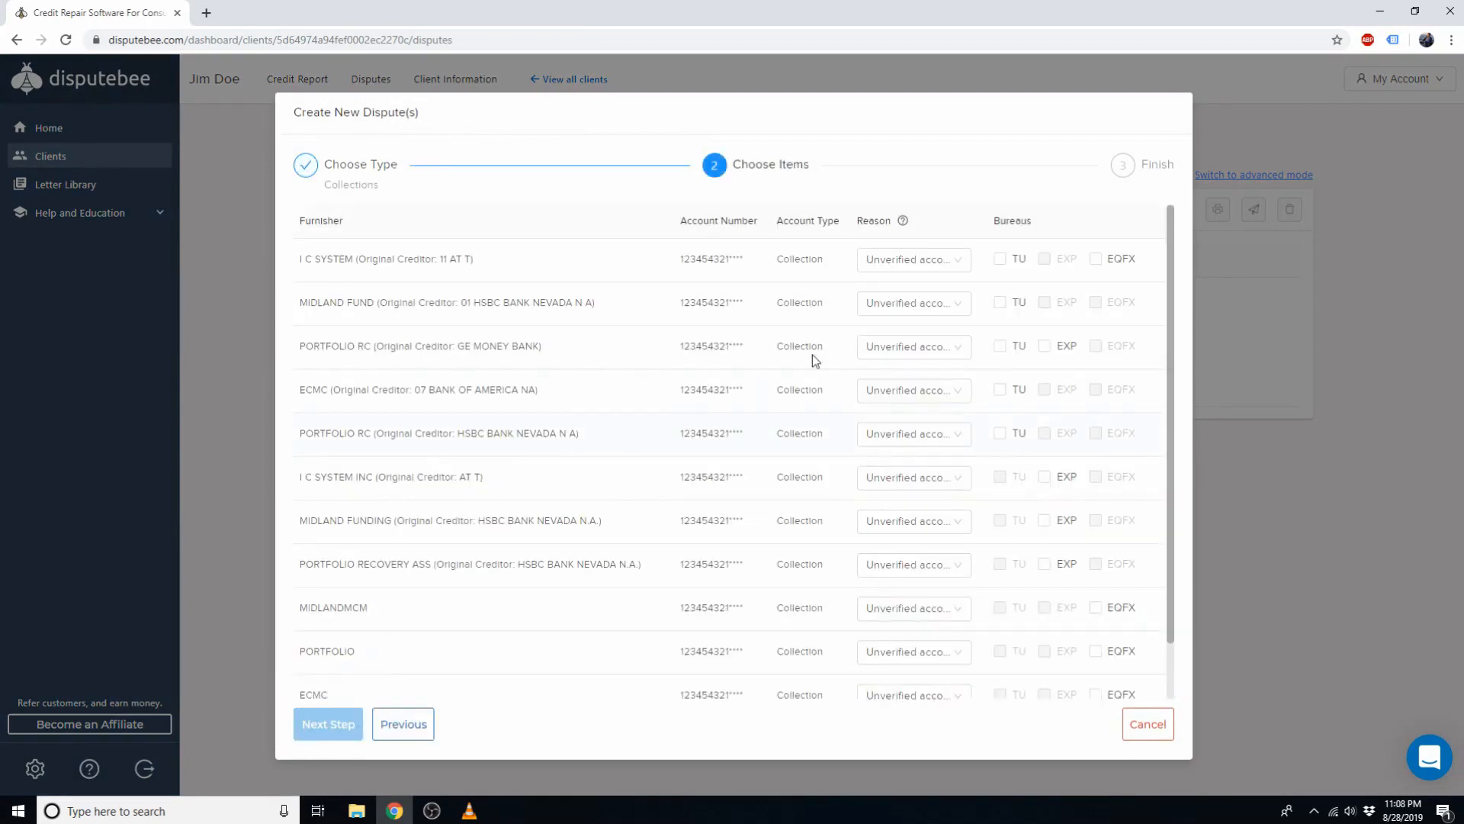
{"action": "left_click", "coordinate": [572, 278]}
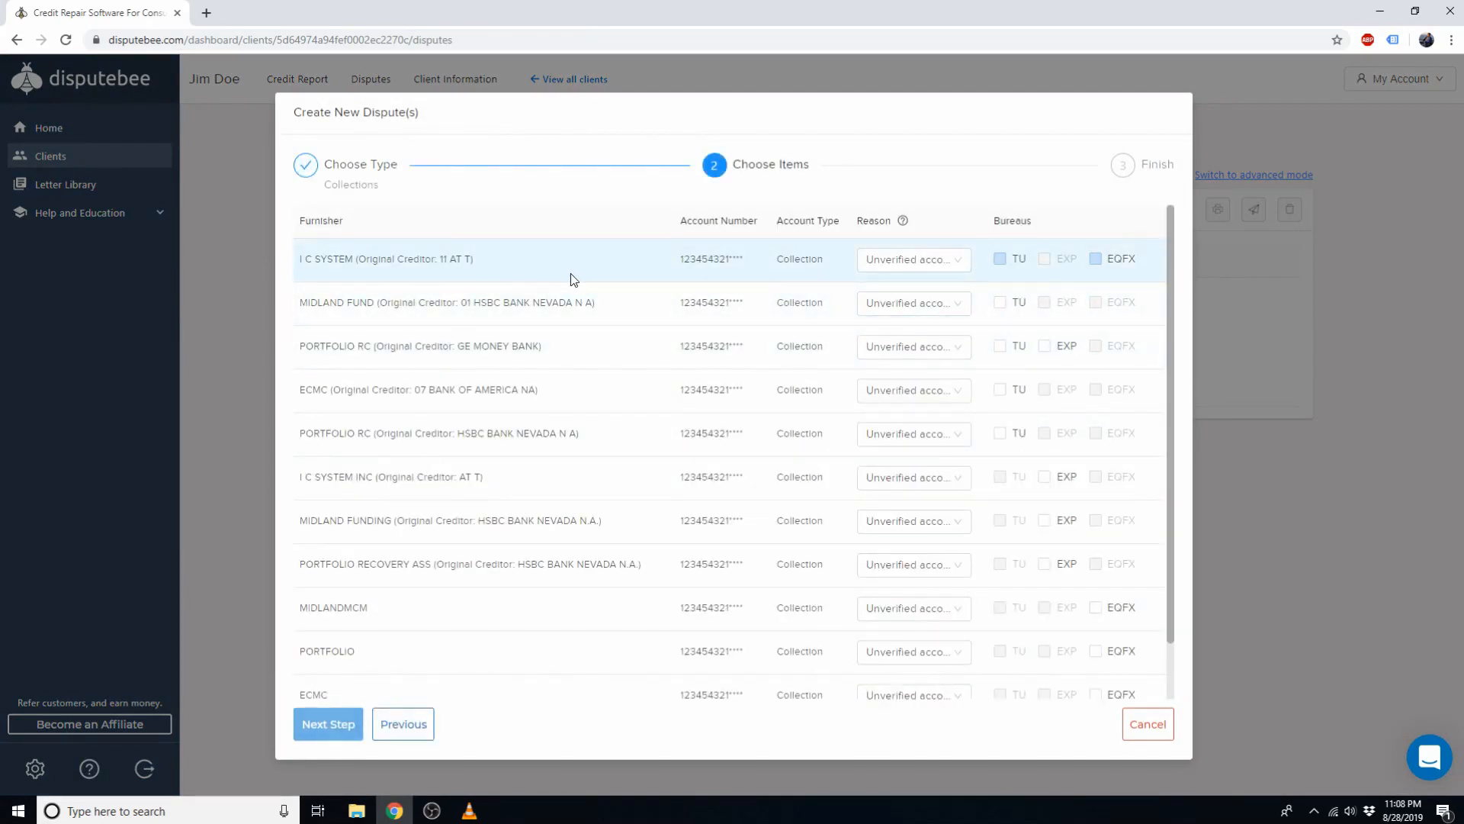
{"action": "left_click", "coordinate": [898, 265]}
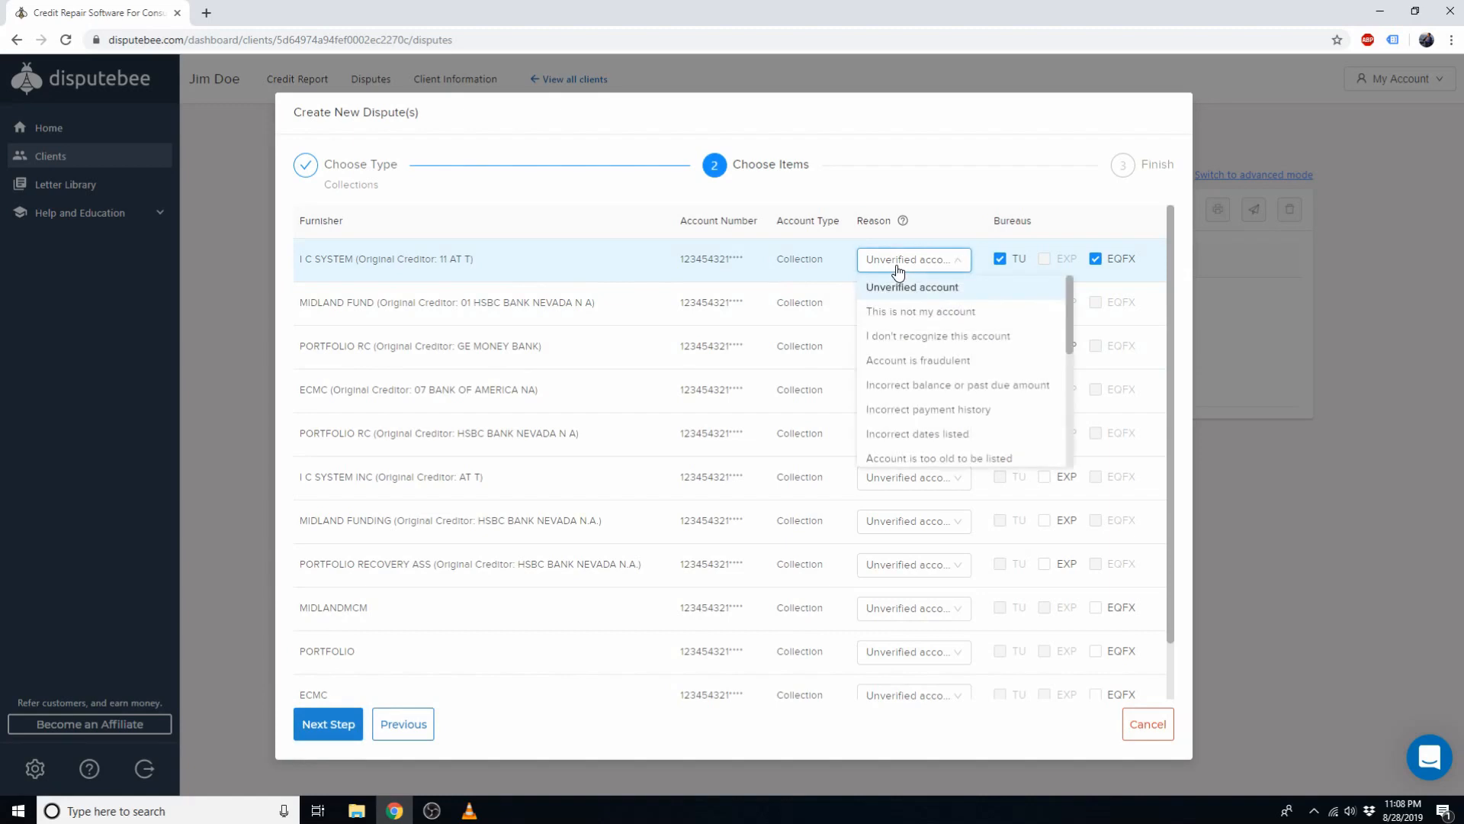
{"action": "left_click", "coordinate": [940, 361]}
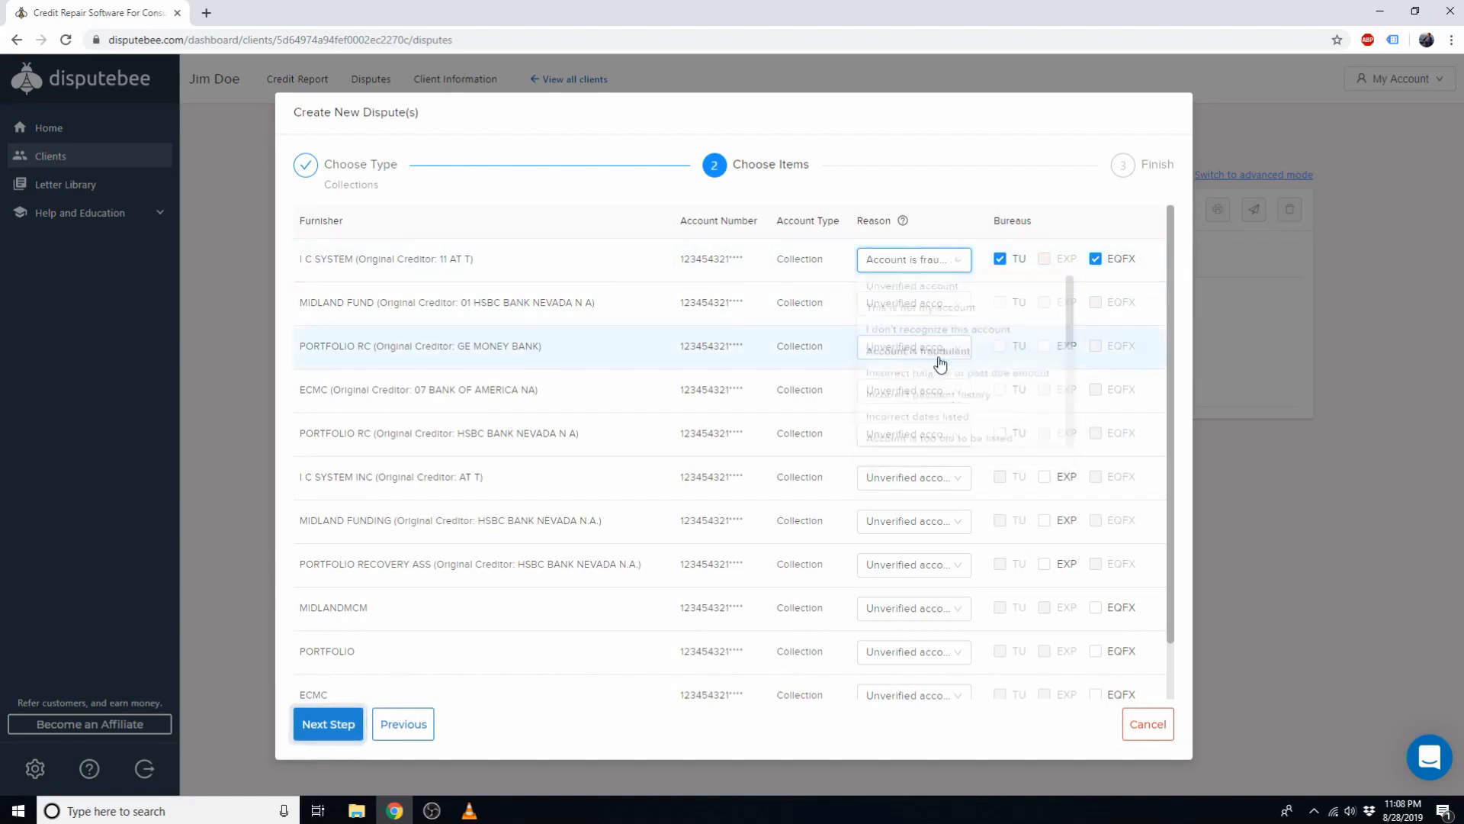
{"action": "left_click", "coordinate": [344, 734]}
{"action": "left_click", "coordinate": [393, 723]}
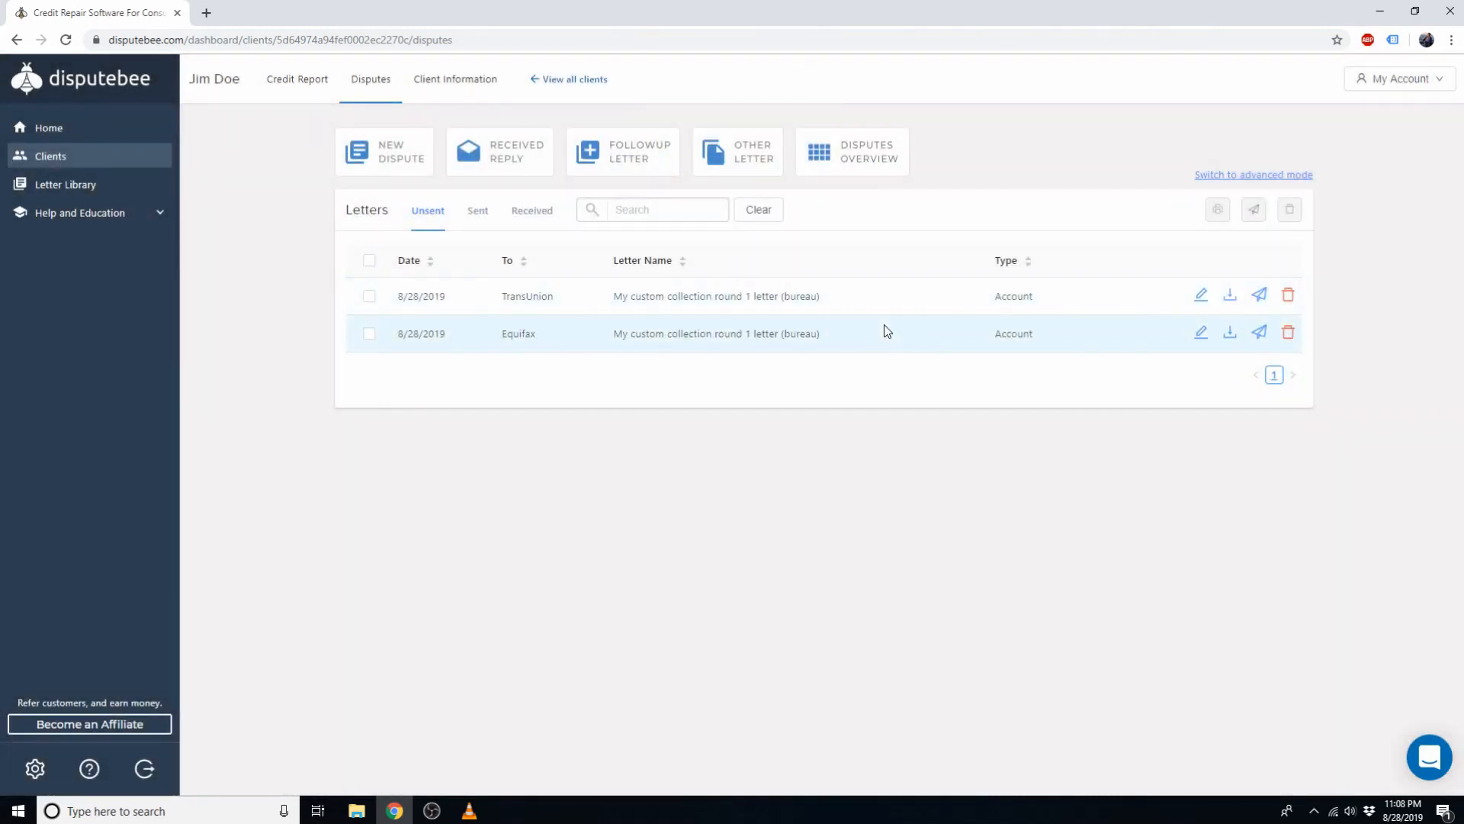
Delete both unsent custom collection round 1 letters addressed to TransUnion and Equifax
{"action": "left_click", "coordinate": [369, 260]}
{"action": "left_click", "coordinate": [1289, 210]}
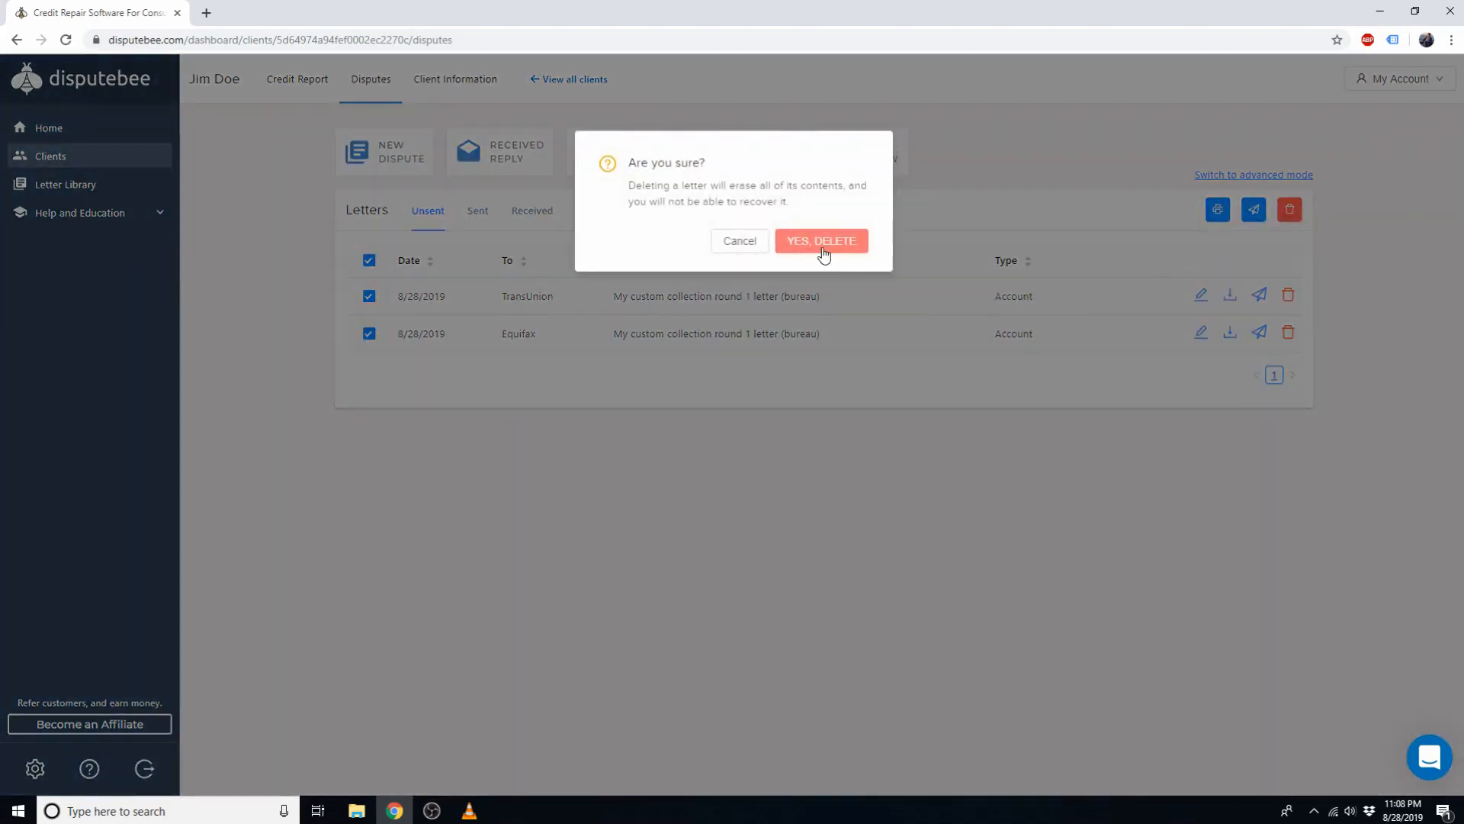
{"action": "left_click", "coordinate": [821, 241]}
Create a Collections dispute for I C SYSTEM (11 AT T) with TransUnion and Equifax, using the reason Unverified account
{"action": "left_click", "coordinate": [409, 175]}
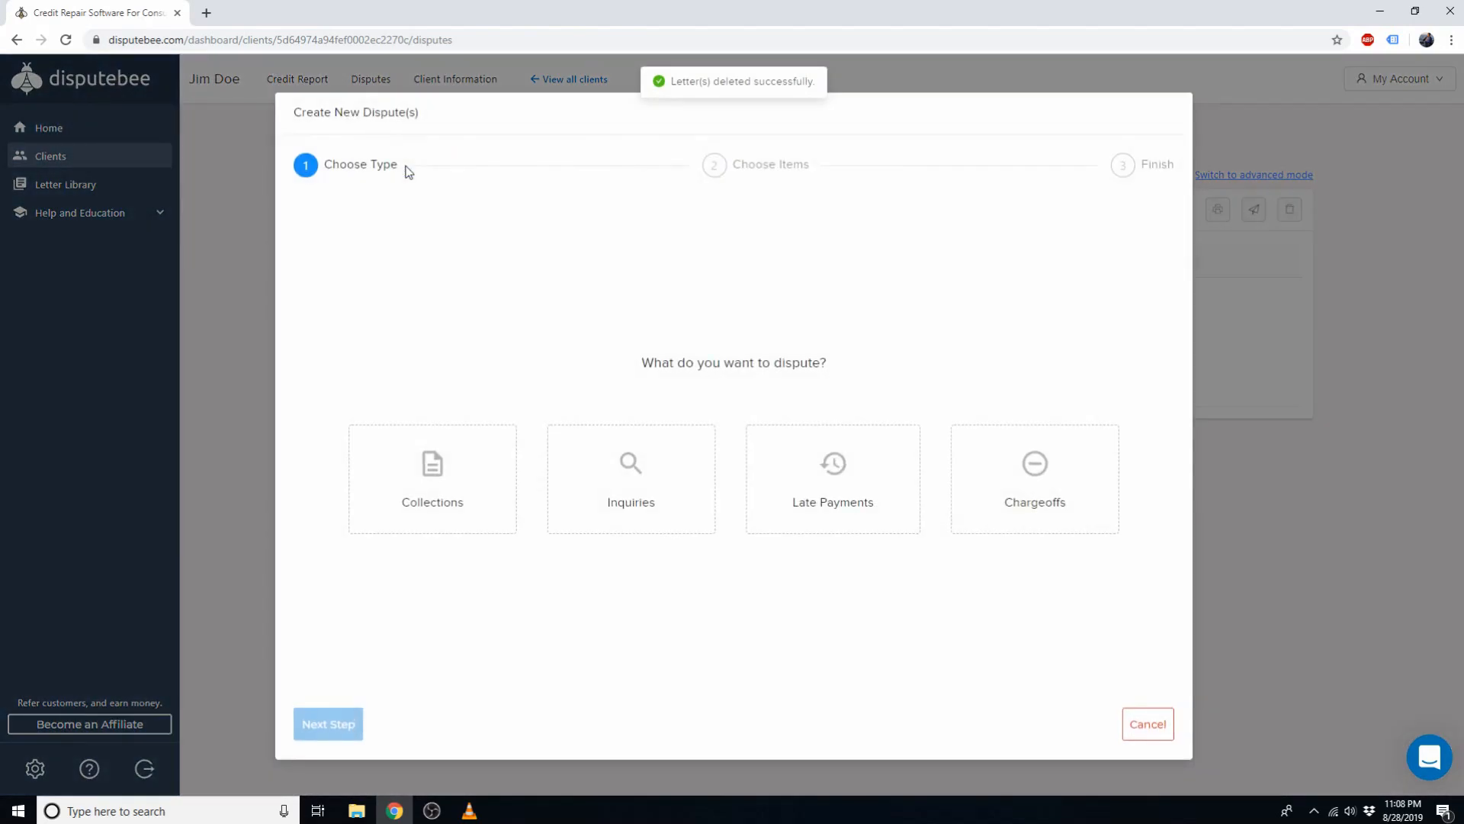
{"action": "left_click", "coordinate": [465, 458]}
{"action": "left_click", "coordinate": [328, 724]}
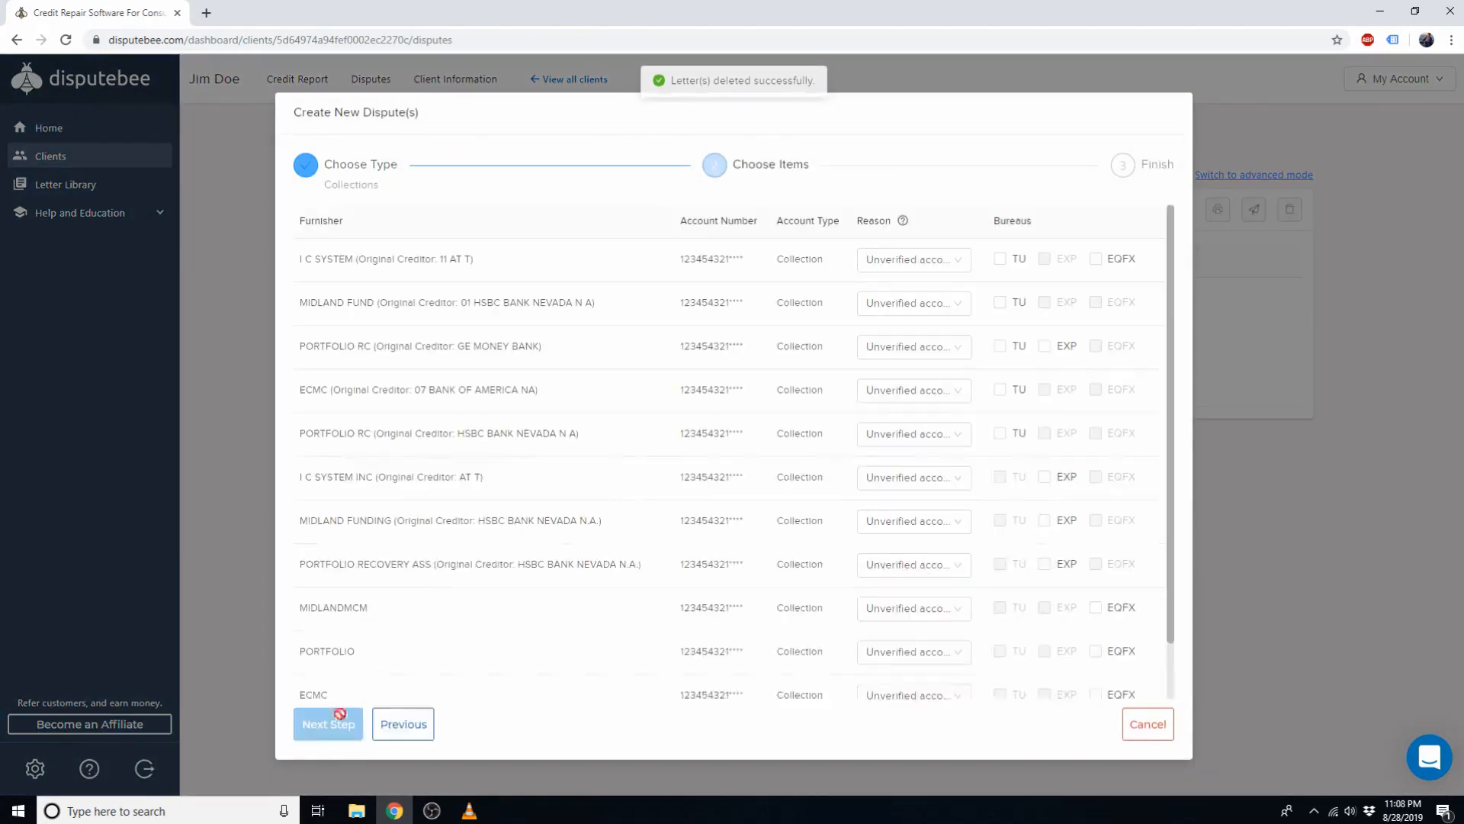
{"action": "left_click", "coordinate": [578, 258]}
{"action": "left_click", "coordinate": [902, 260]}
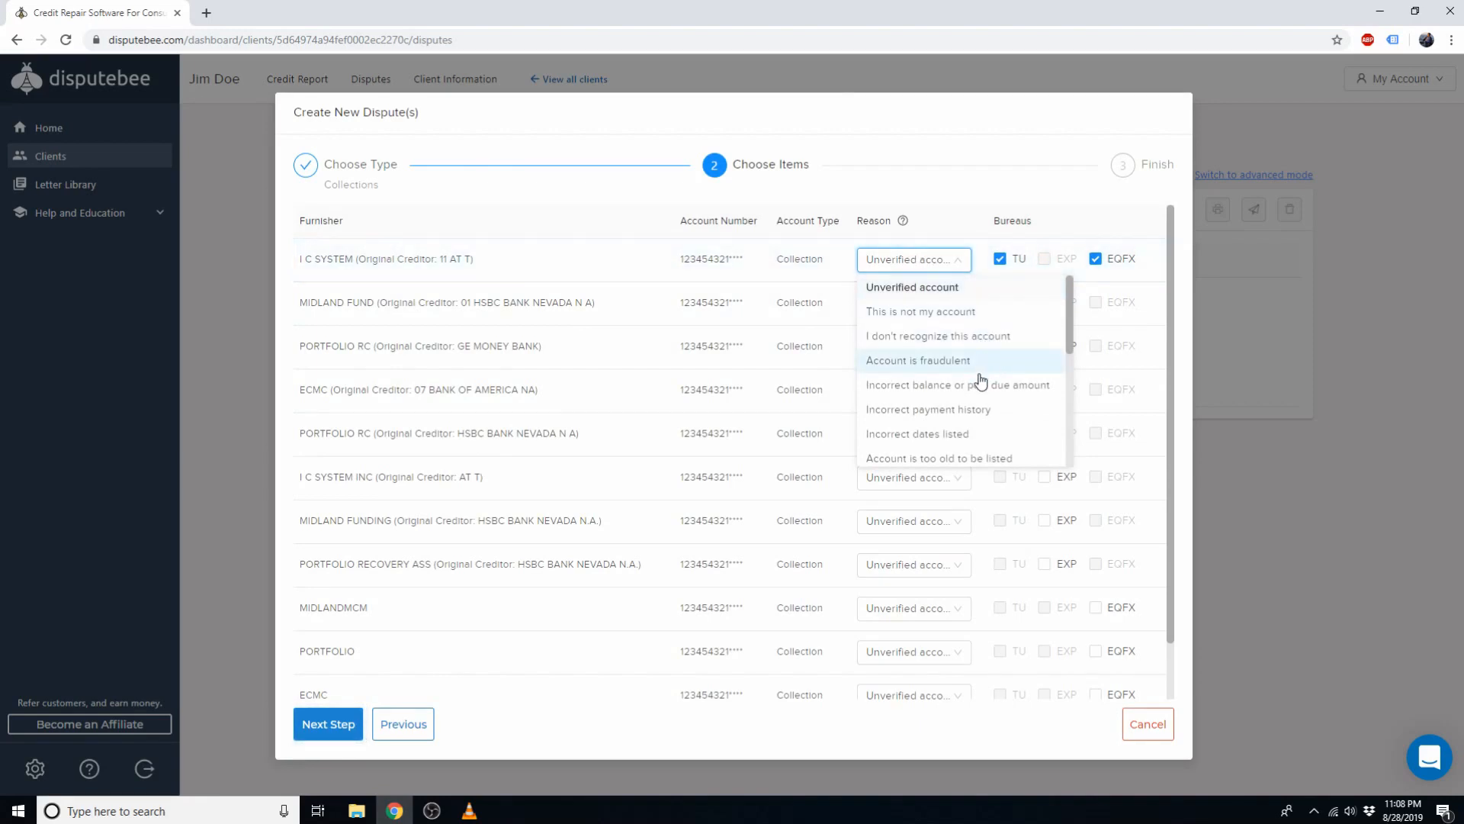
{"action": "left_click", "coordinate": [924, 286]}
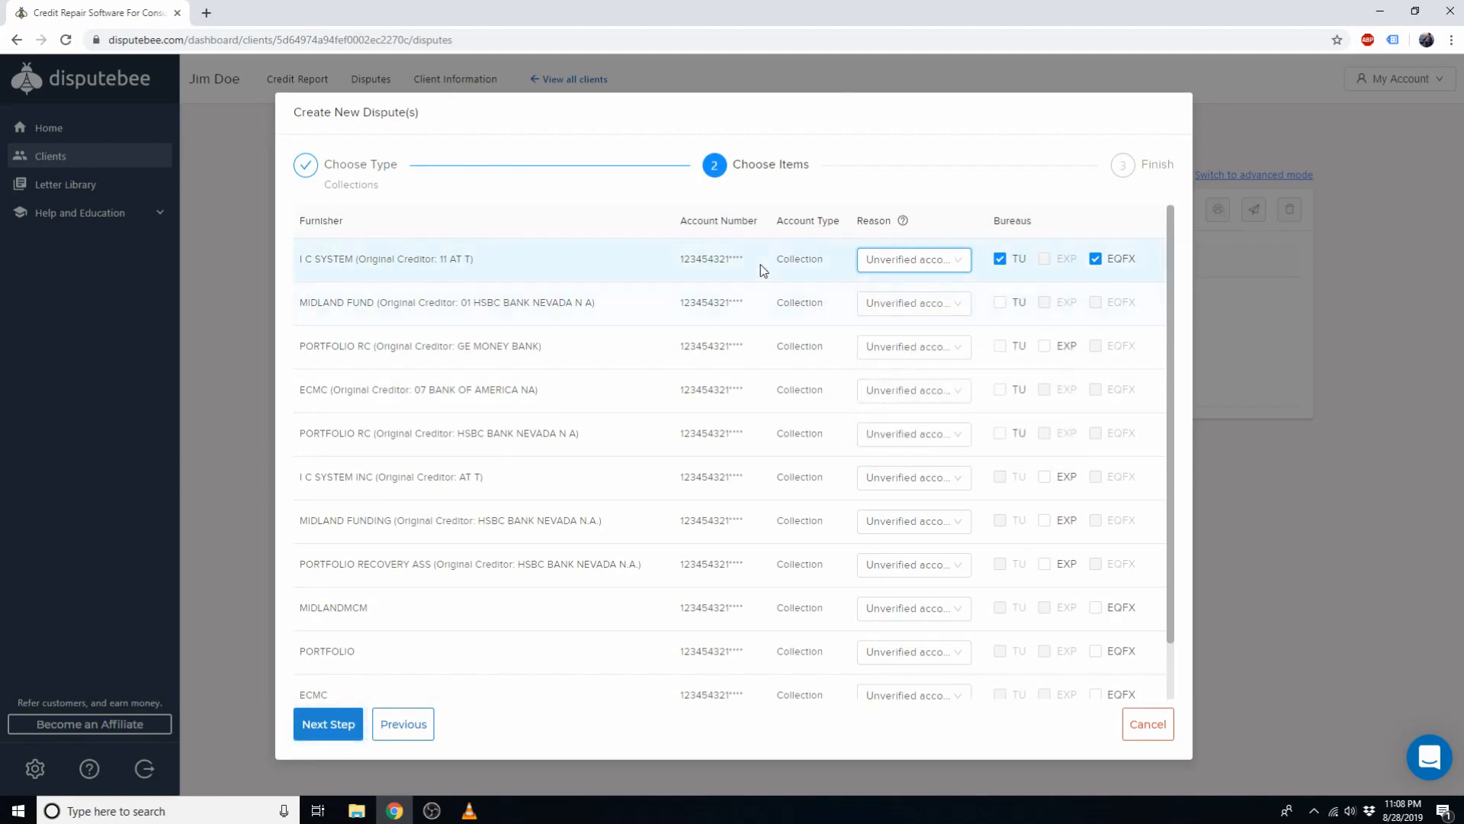
{"action": "left_click", "coordinate": [343, 729]}
{"action": "left_click", "coordinate": [337, 727]}
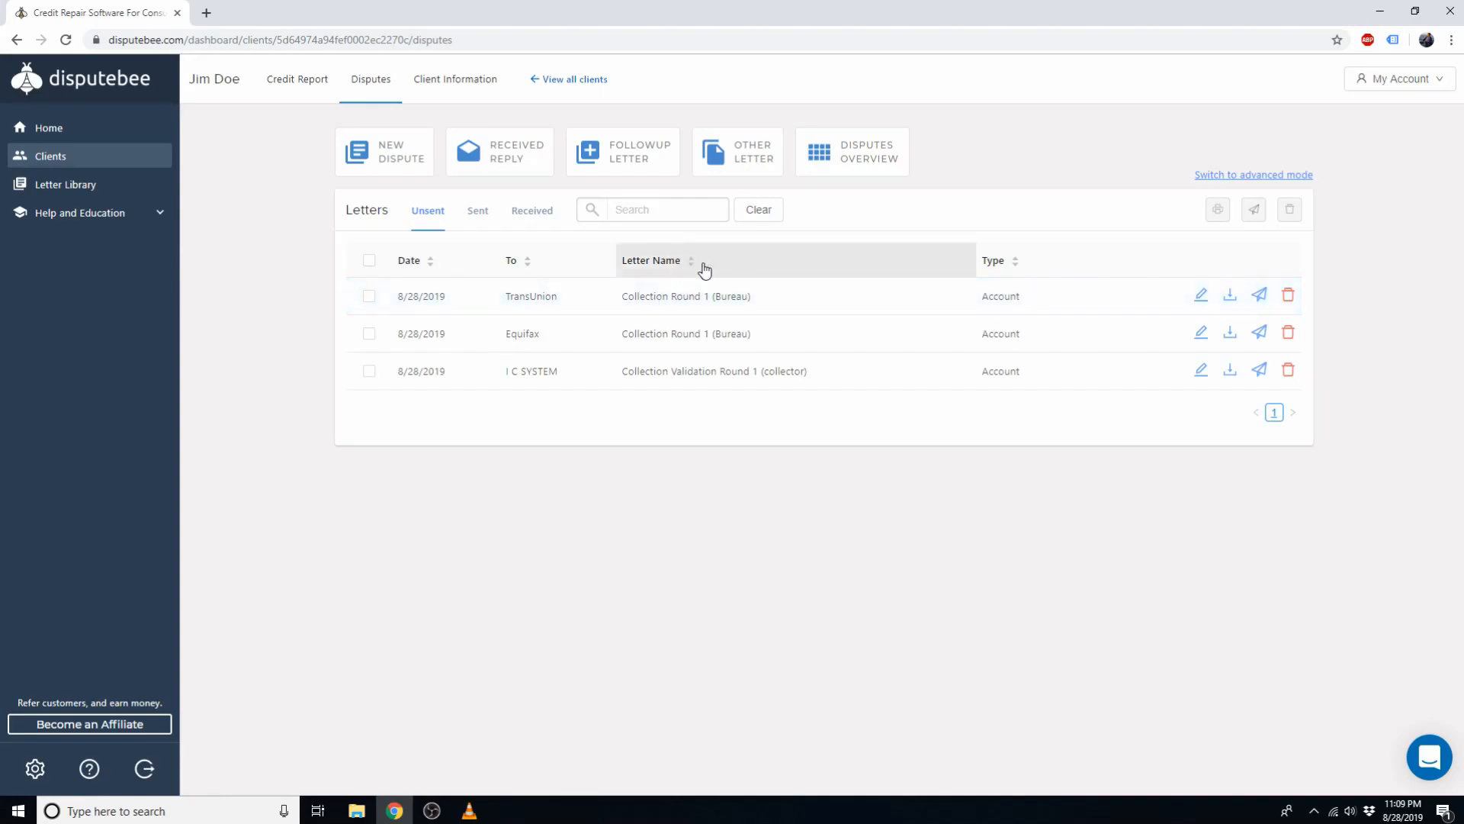
View the list of other letters that can be sent, including the custom collection round 1 letter, and close it without creating one
{"action": "left_click", "coordinate": [735, 155]}
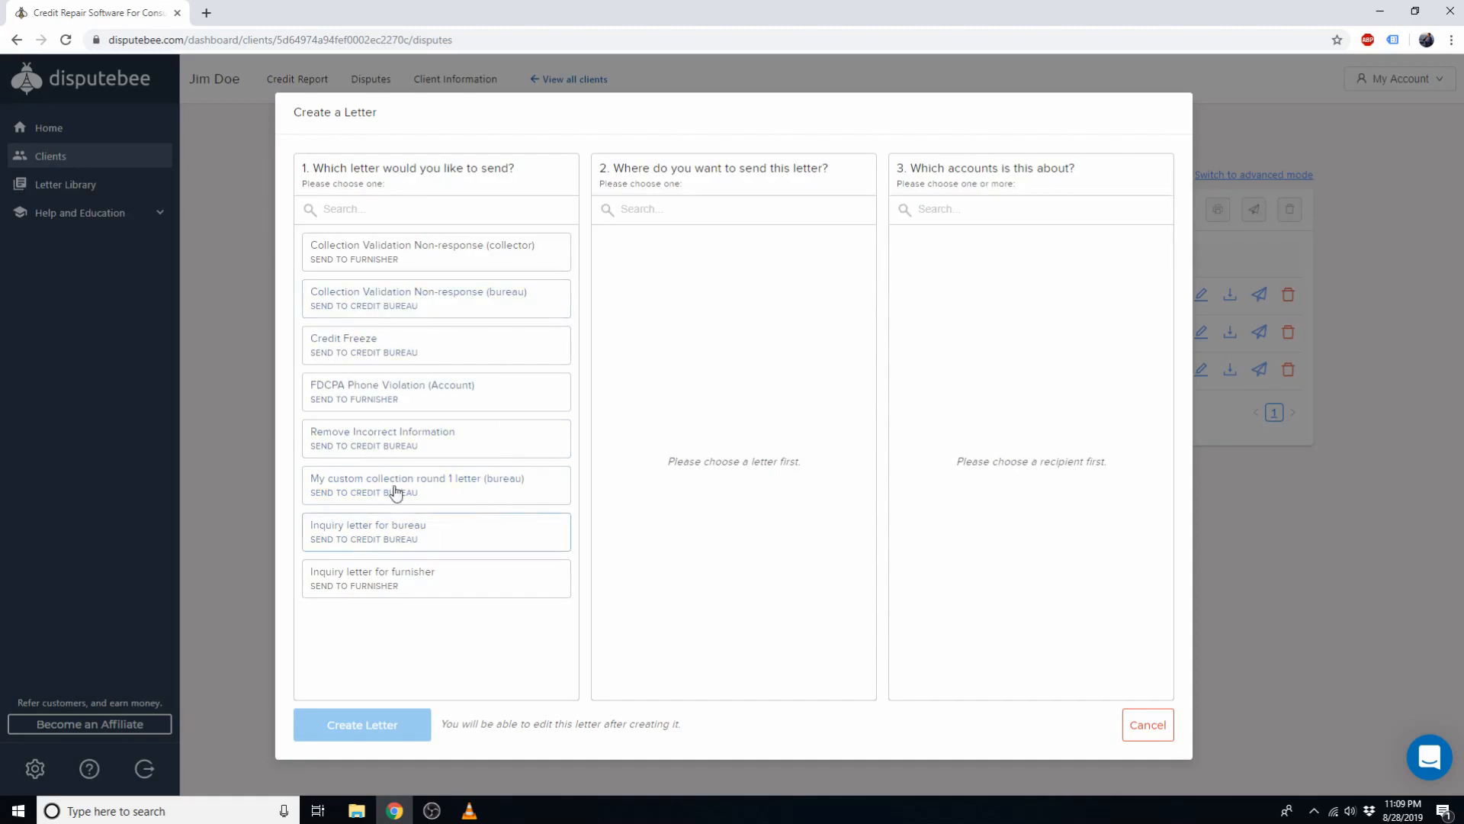
{"action": "left_click", "coordinate": [1161, 733]}
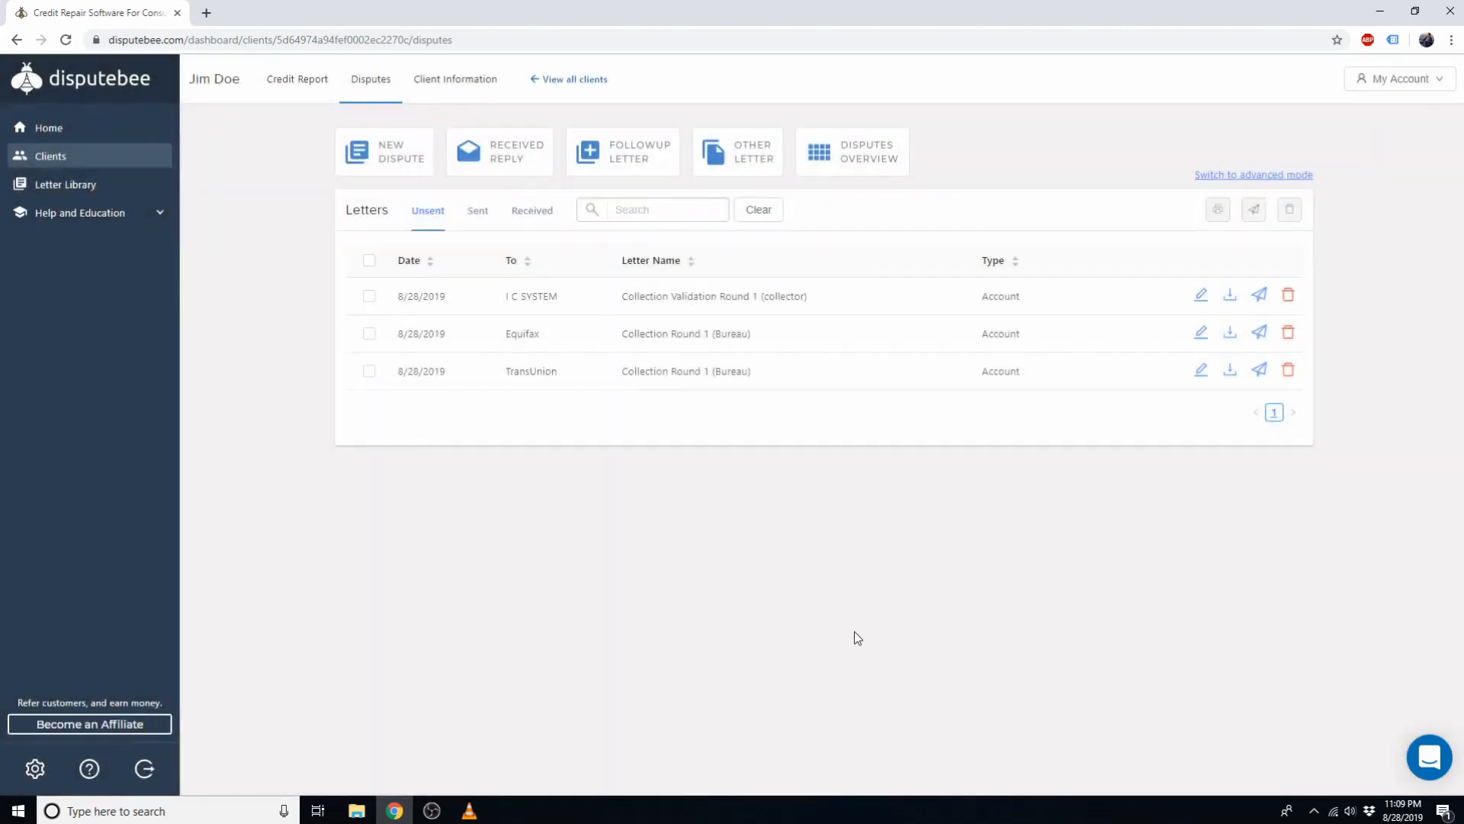